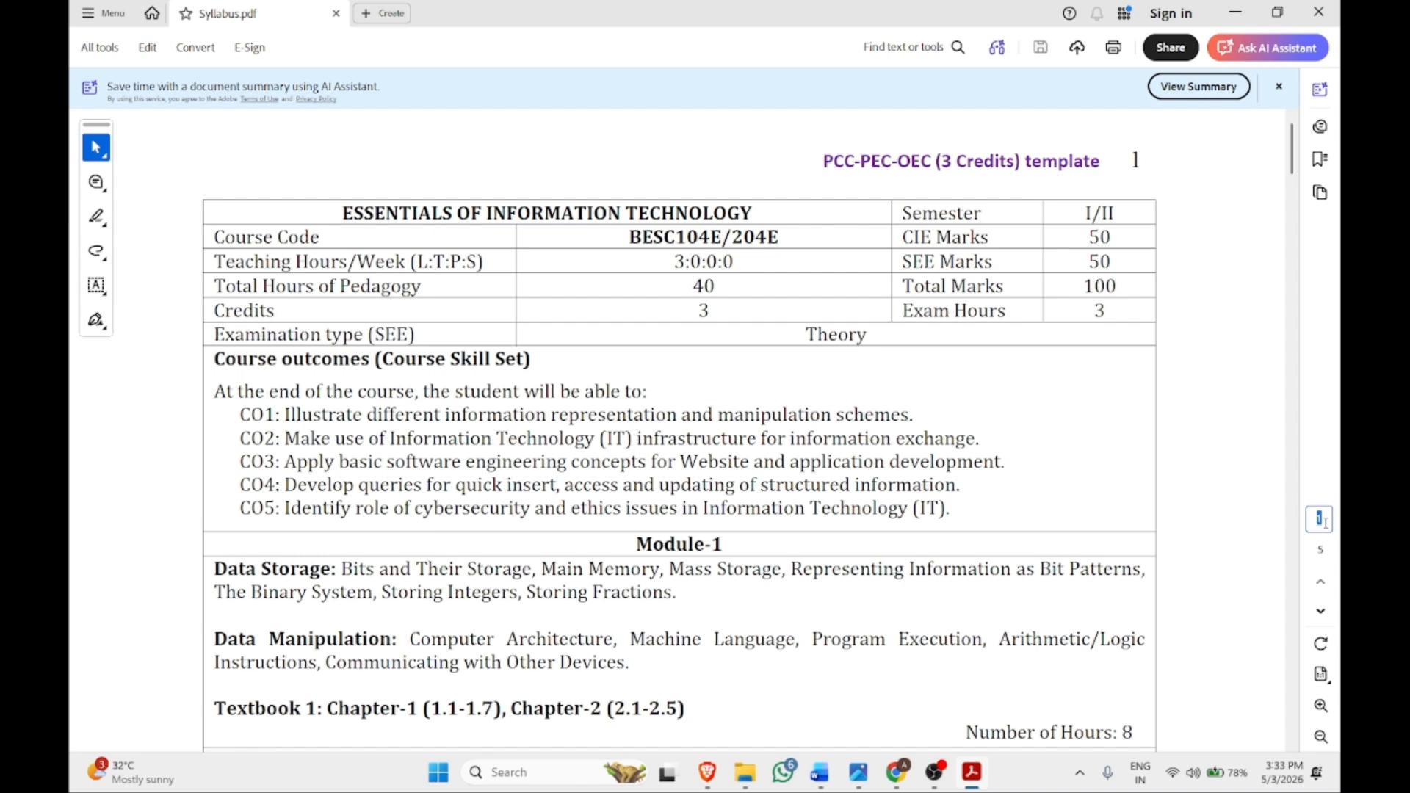
Jump to page 3 of the syllabus and read Problem Description item 4
key("Return")
scroll(654, 466, "down", 3)
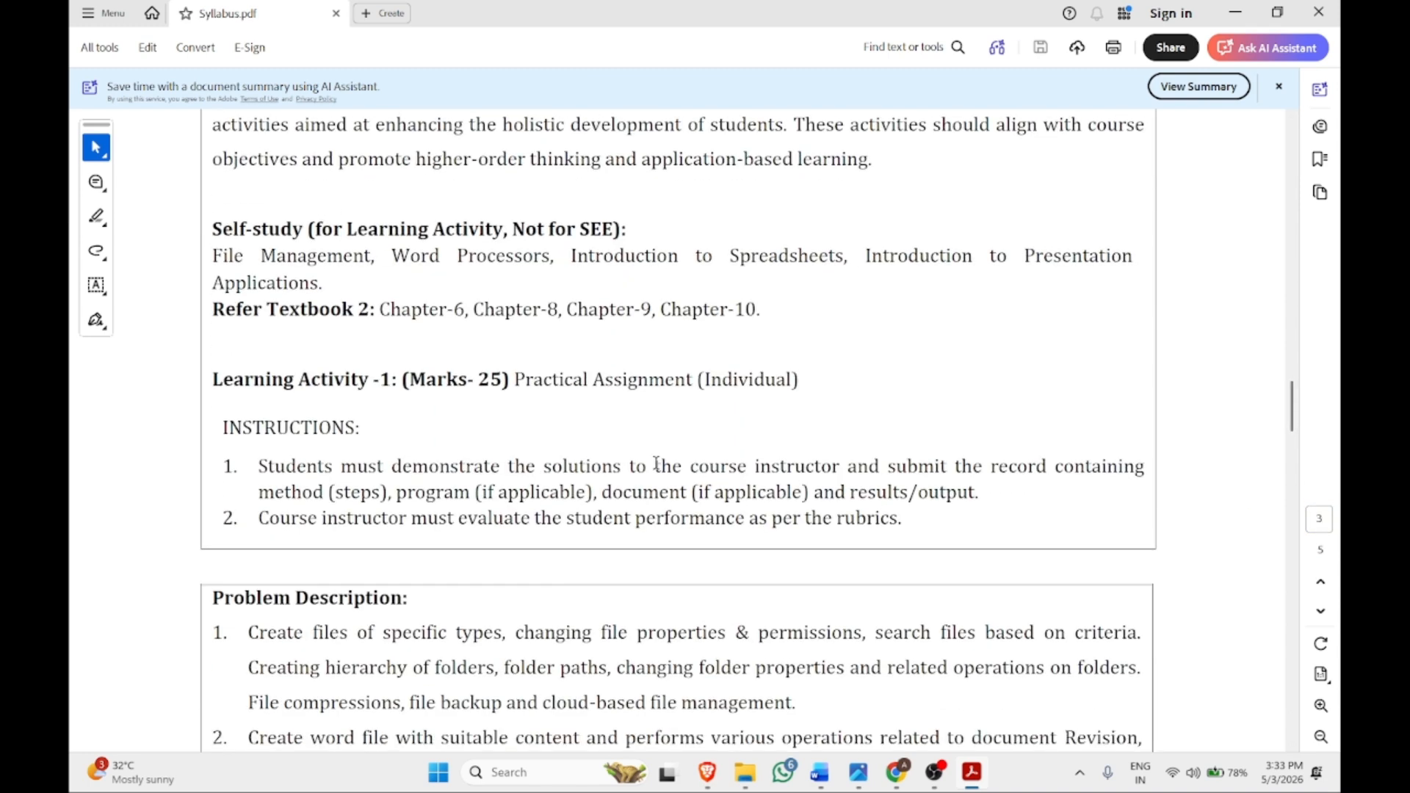
scroll(656, 464, "down", 12)
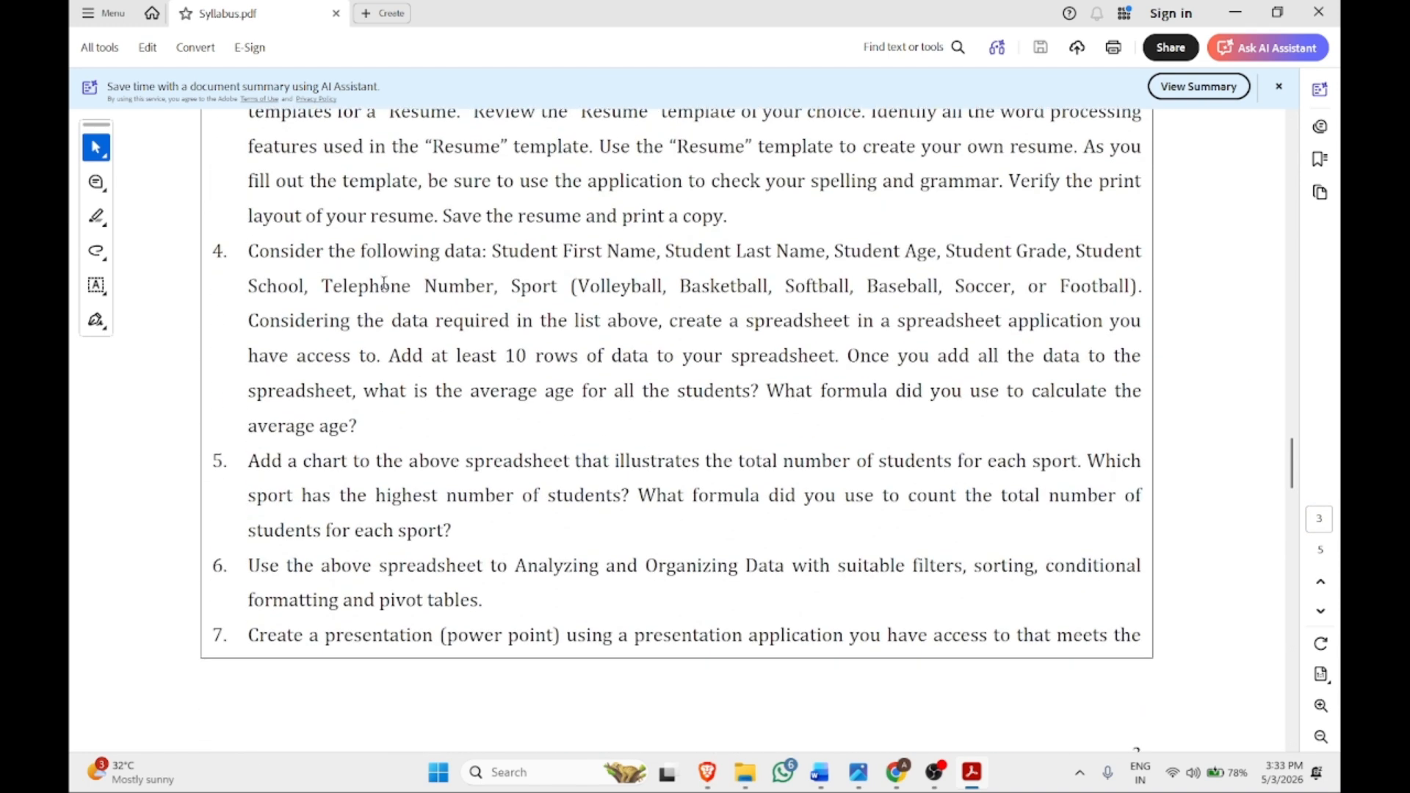
scroll(283, 294, "up", 1)
left_click_drag(253, 316, 575, 457)
left_click(529, 500)
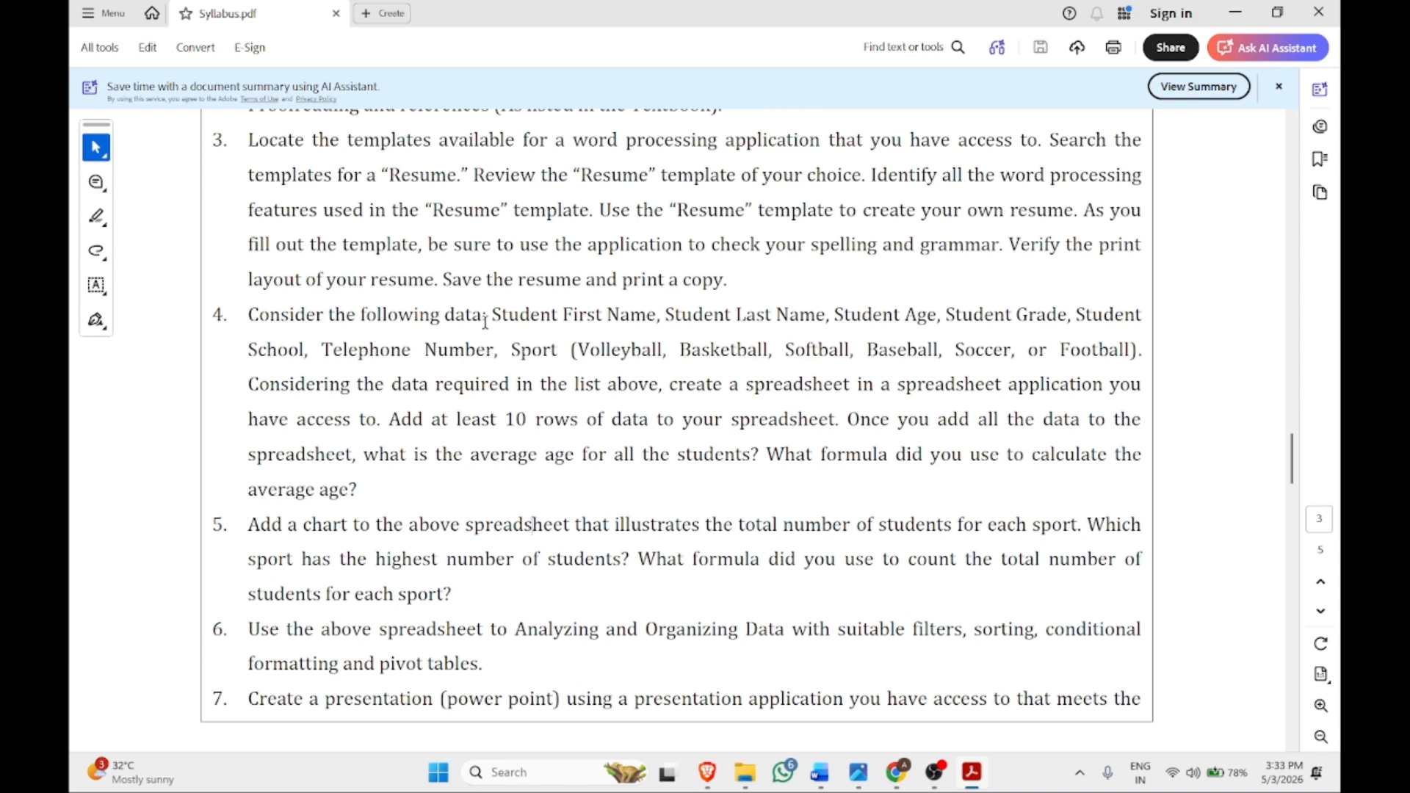
Highlight item 4's data fields: student first name, grade, telephone number and sports
left_click_drag(492, 316, 1070, 317)
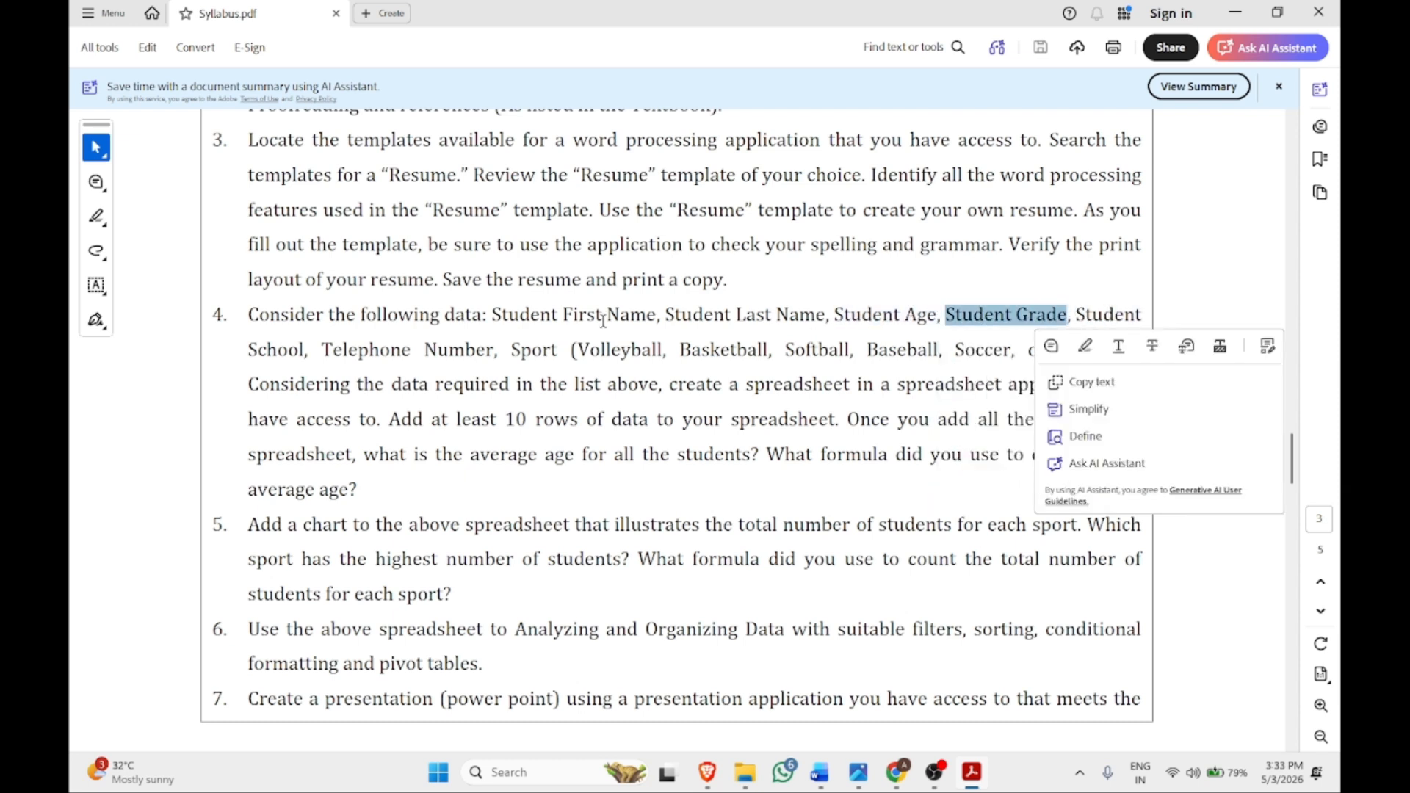
left_click(318, 351)
left_click_drag(318, 351, 1099, 362)
left_click(532, 350)
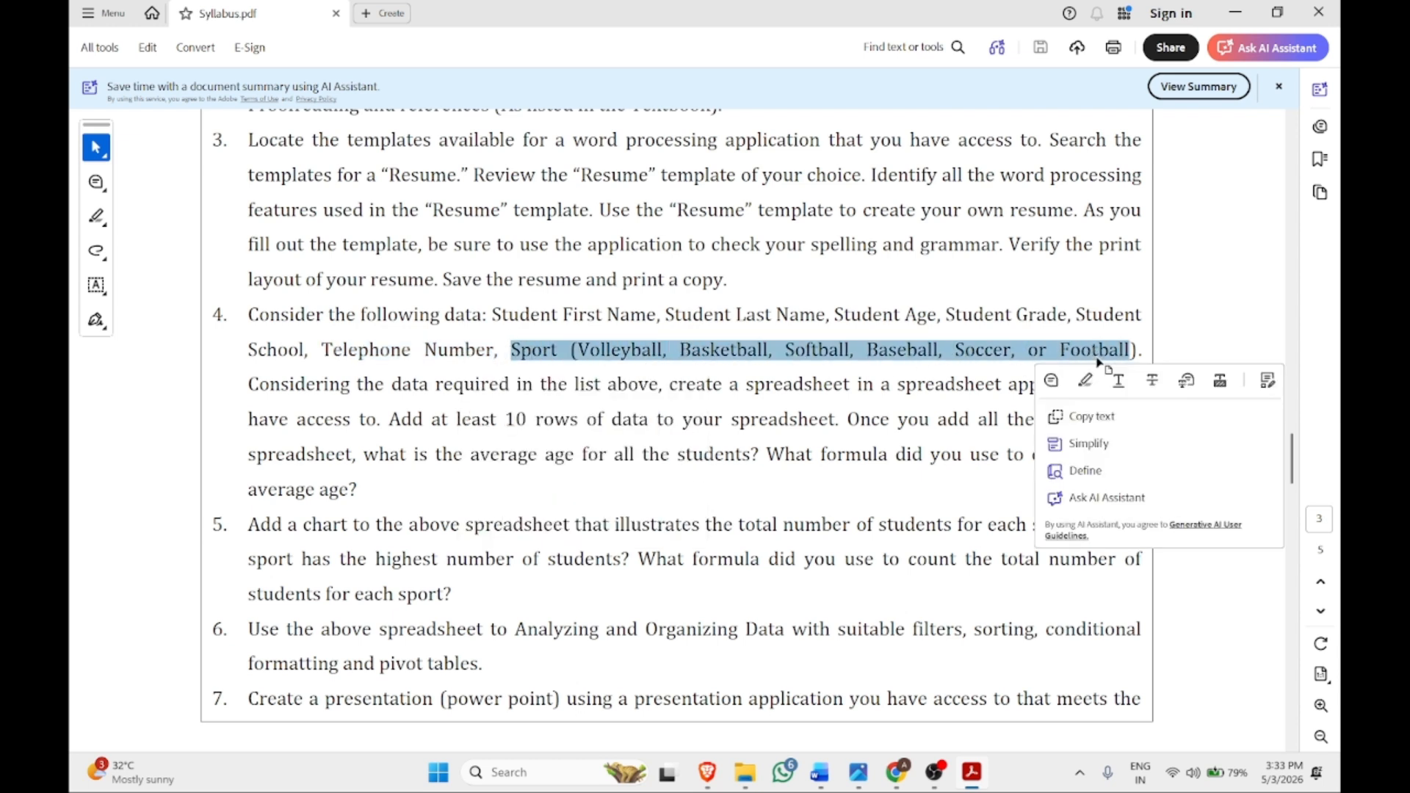
left_click(250, 357)
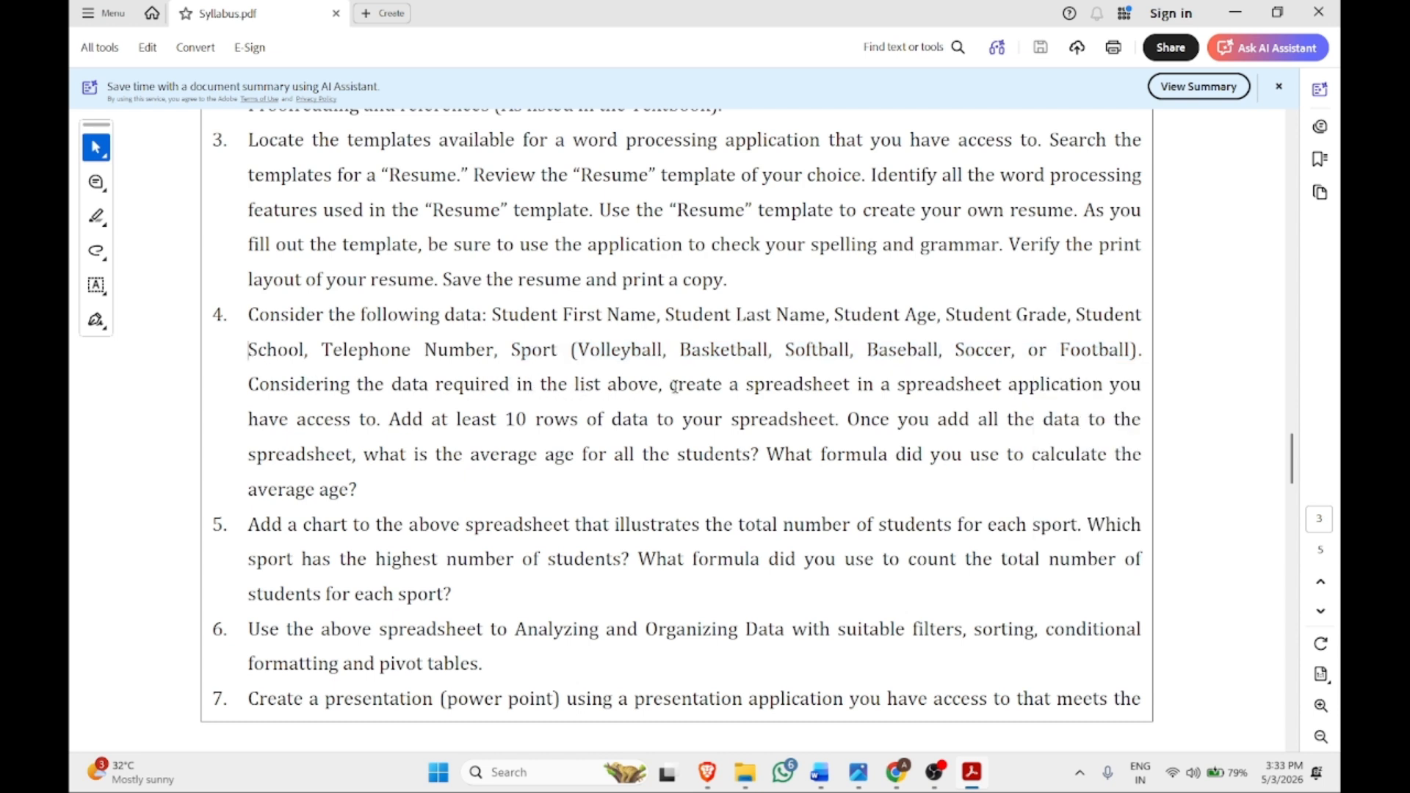
Highlight item 4's spreadsheet-application, 10-row and average-age requirements while reading
left_click_drag(897, 387, 1050, 390)
left_click(379, 454)
left_click_drag(505, 420, 594, 427)
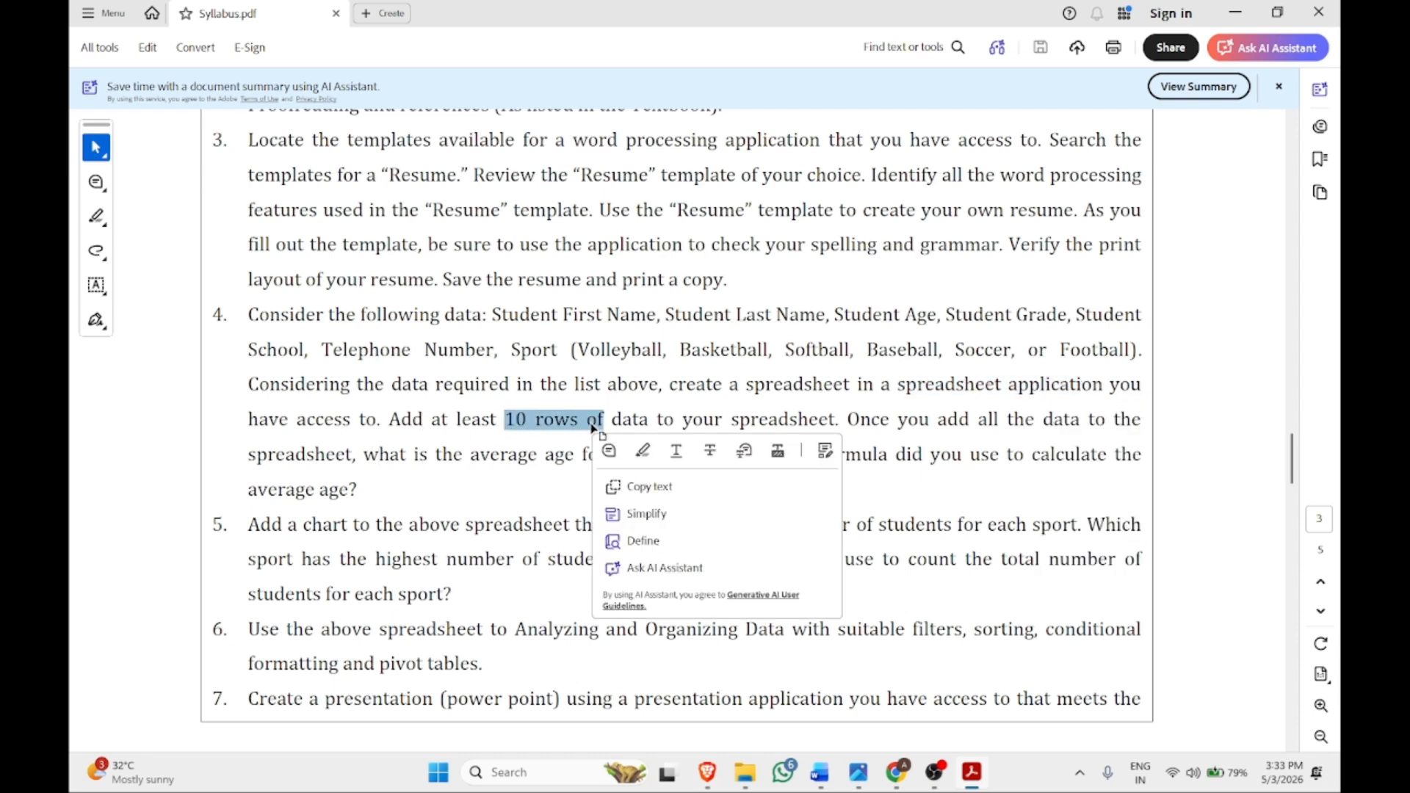
left_click(528, 430)
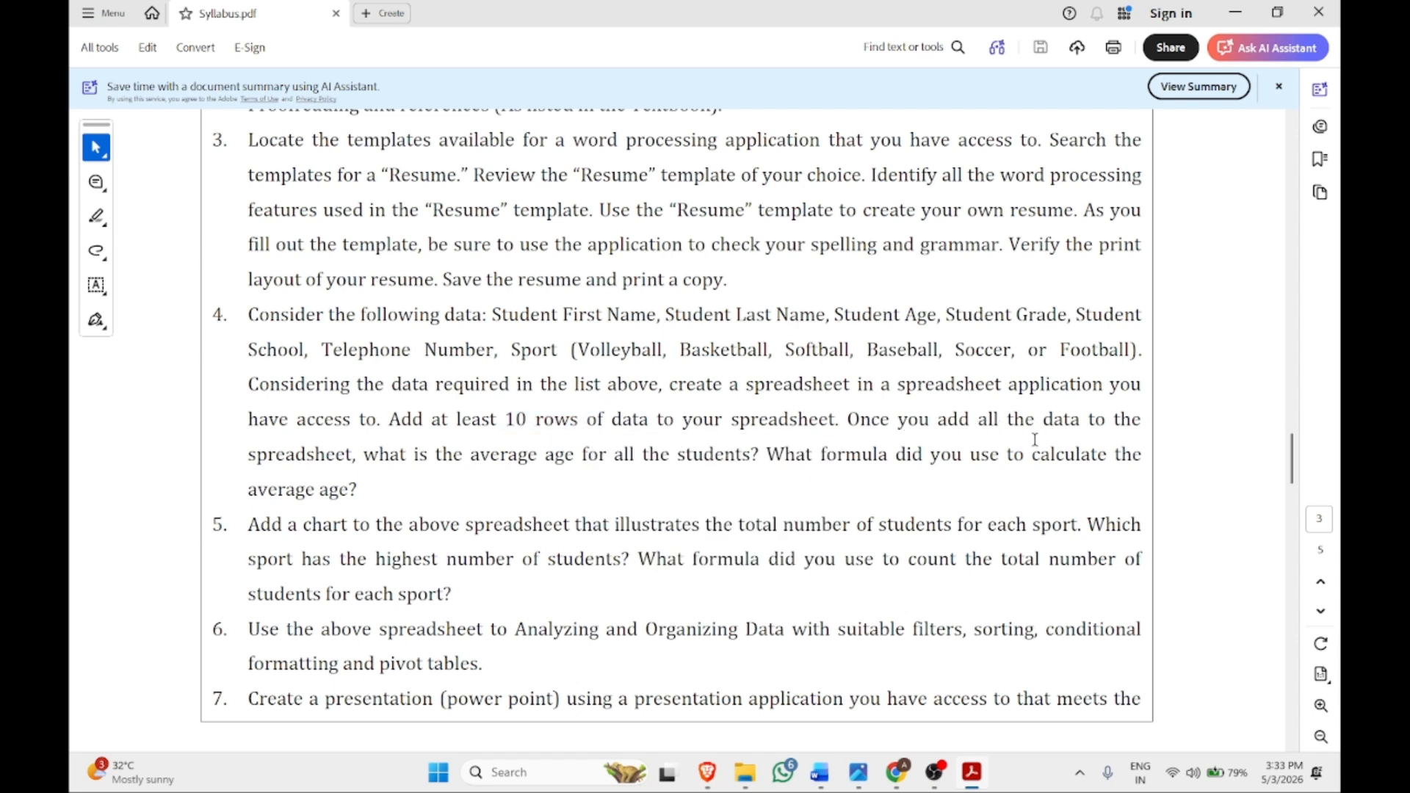
left_click_drag(471, 455, 687, 447)
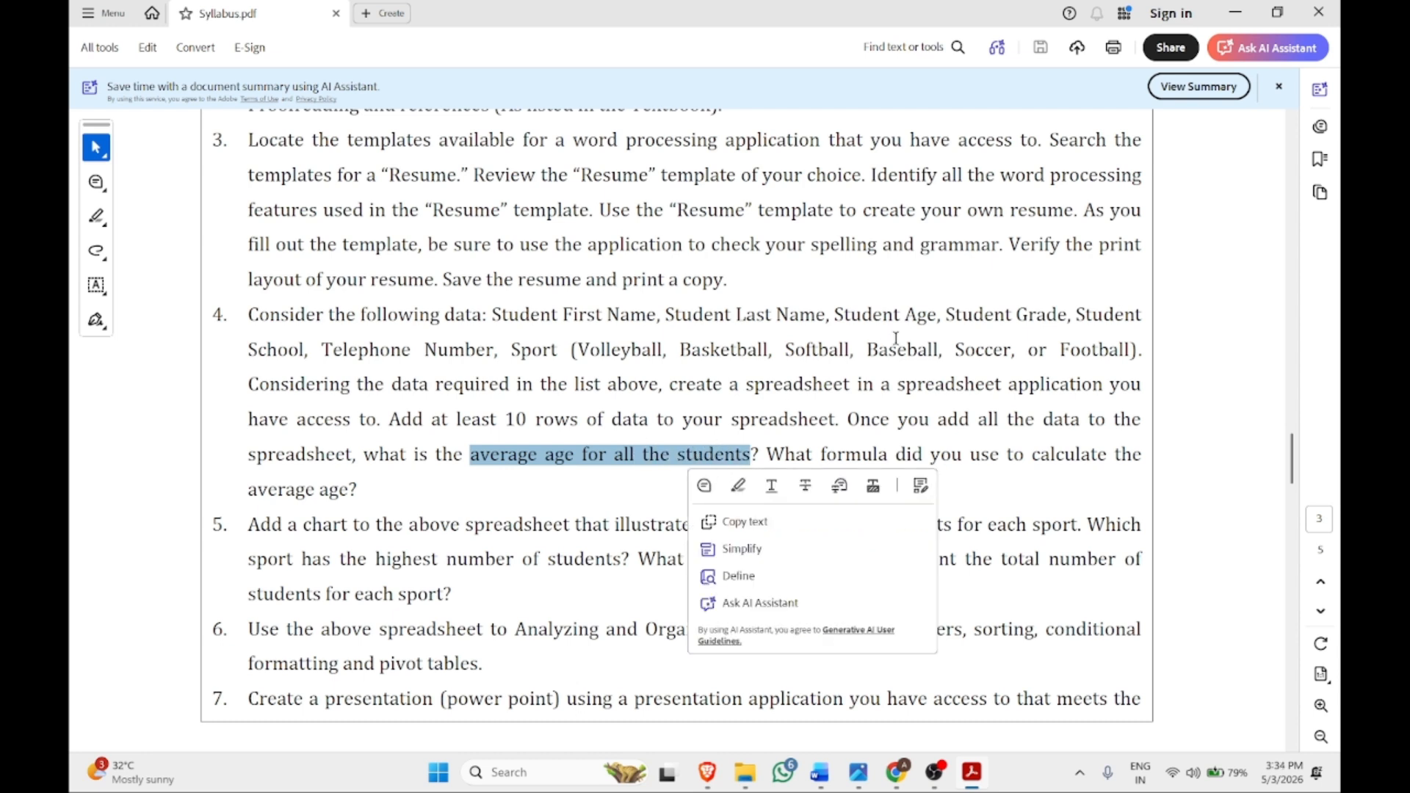
left_click(664, 464)
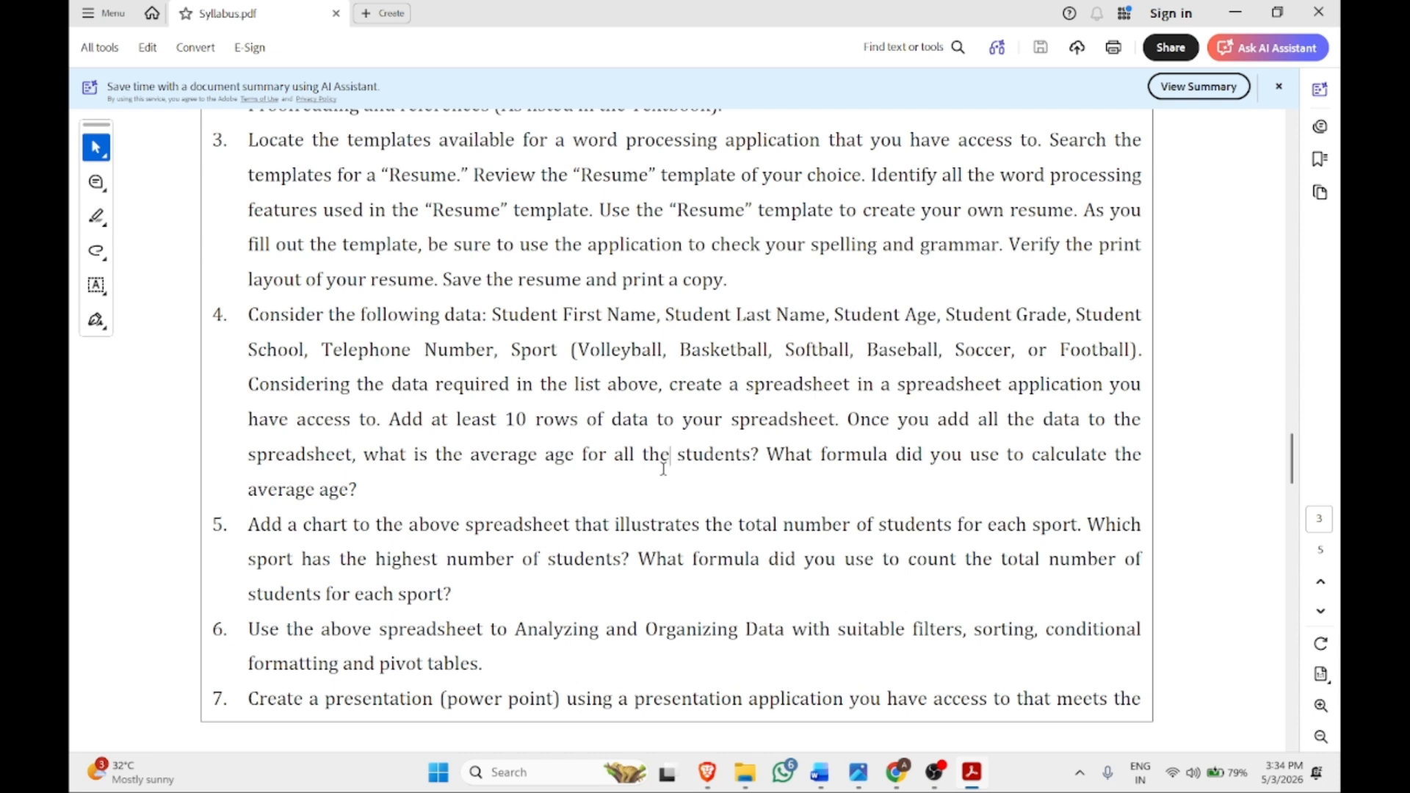
left_click(364, 490)
Launch Excel from the Start menu and create a blank workbook
key("super")
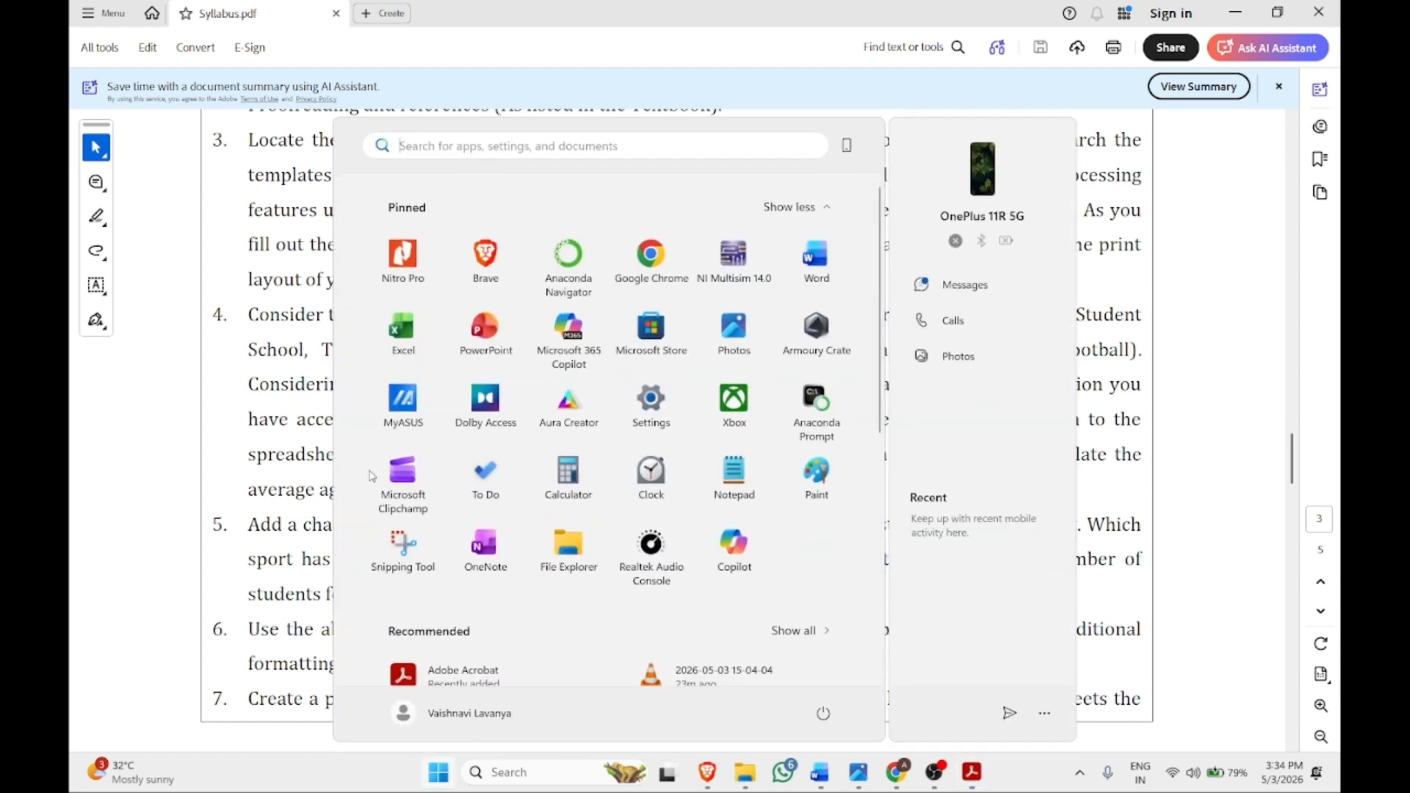
left_click(387, 325)
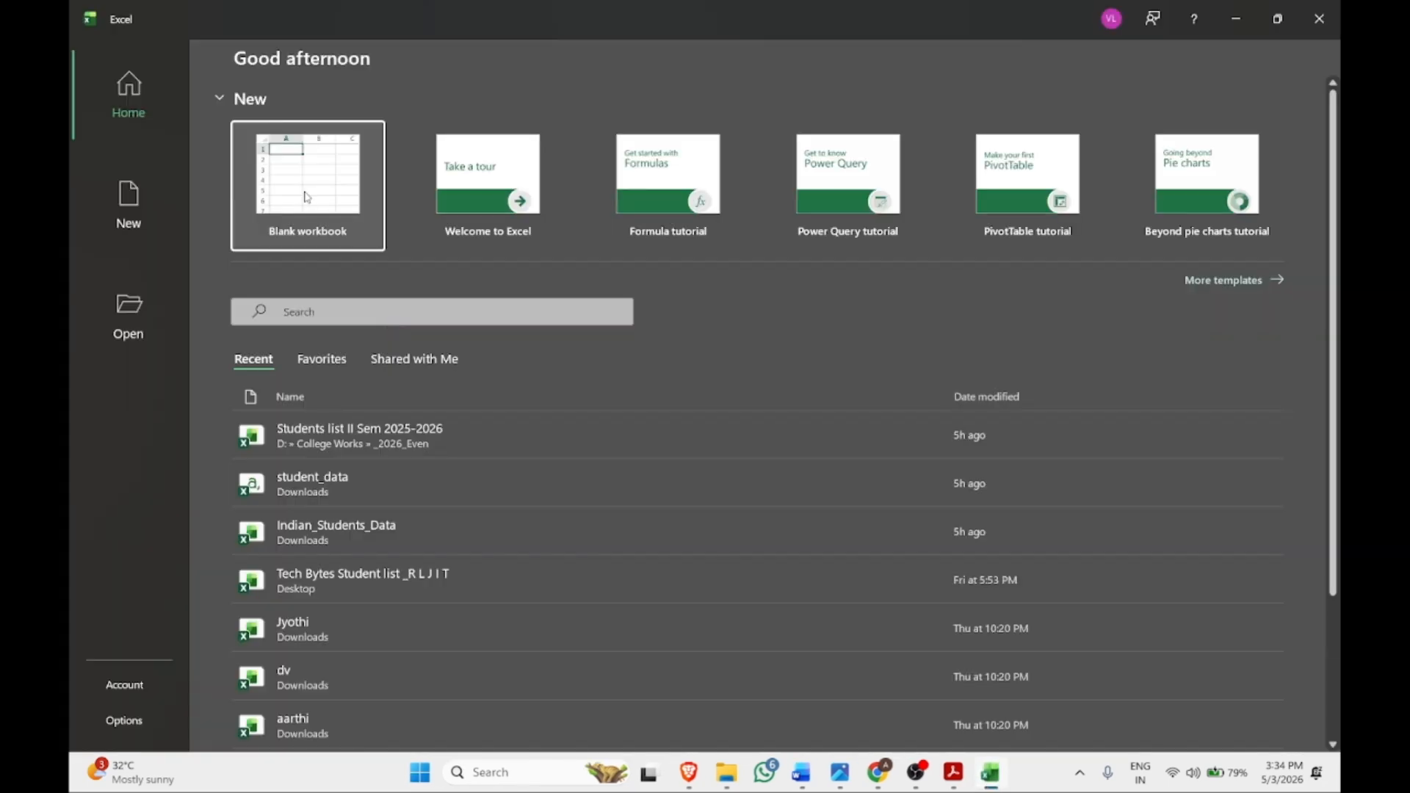
left_click(307, 197)
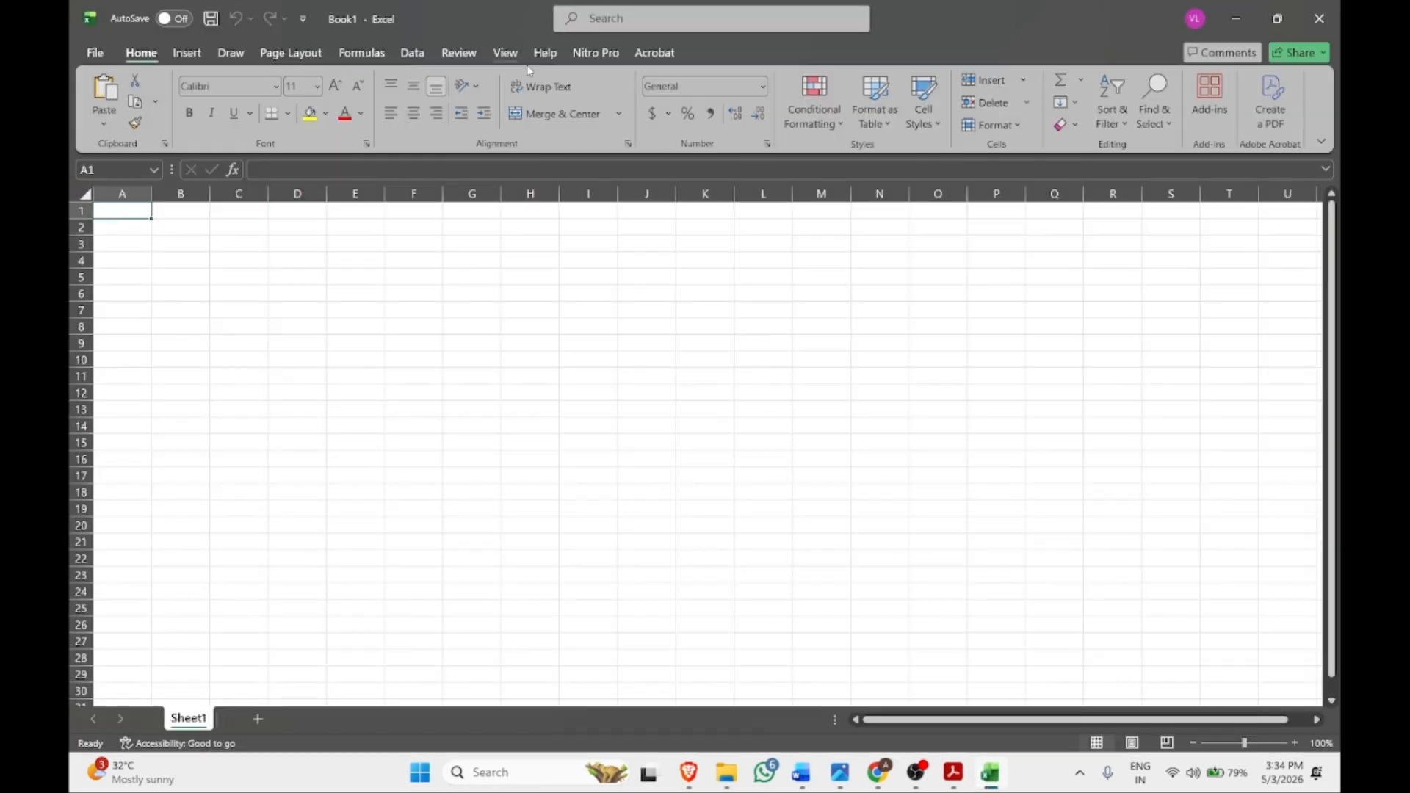
Select cells across row 1, from A1 to E1, to plan the header row
left_click(117, 192)
double_click(118, 209)
left_click(179, 215)
left_click(240, 213)
left_click(181, 213)
left_click(240, 213)
left_click(297, 213)
left_click(364, 214)
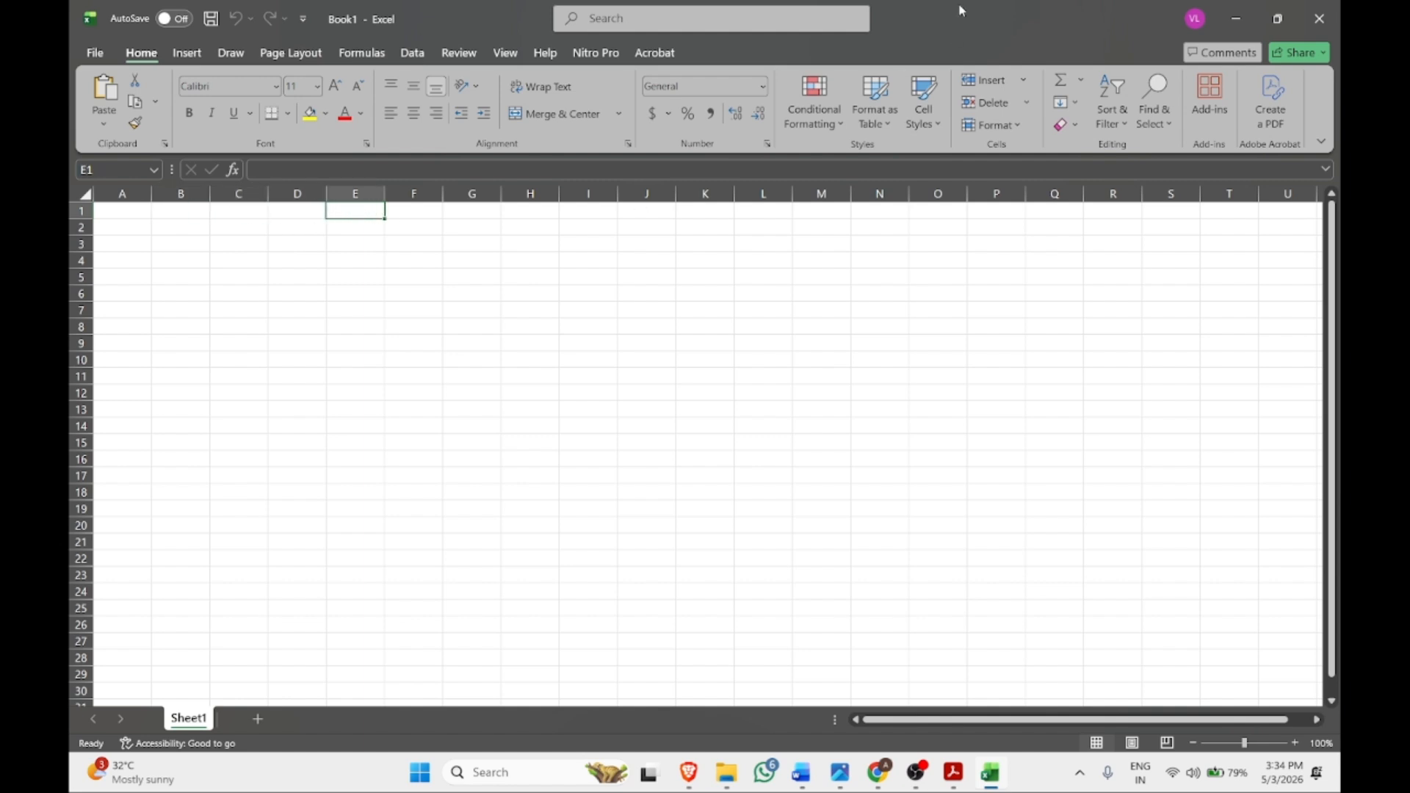
Place Excel beside the syllabus and enter 'Student First name' and 'Student Second name' in A1:B1
mouse_move(1284, 20)
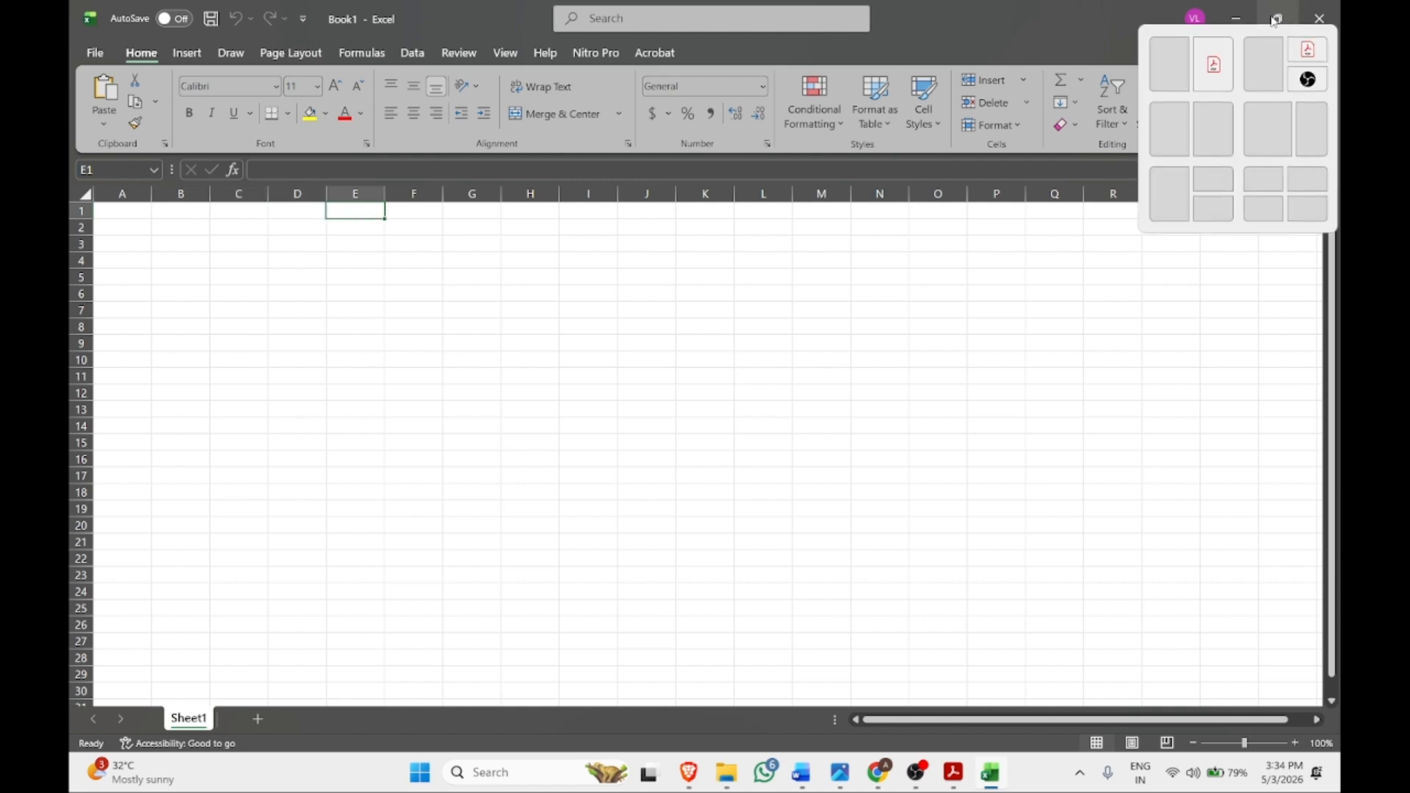
left_click(1171, 65)
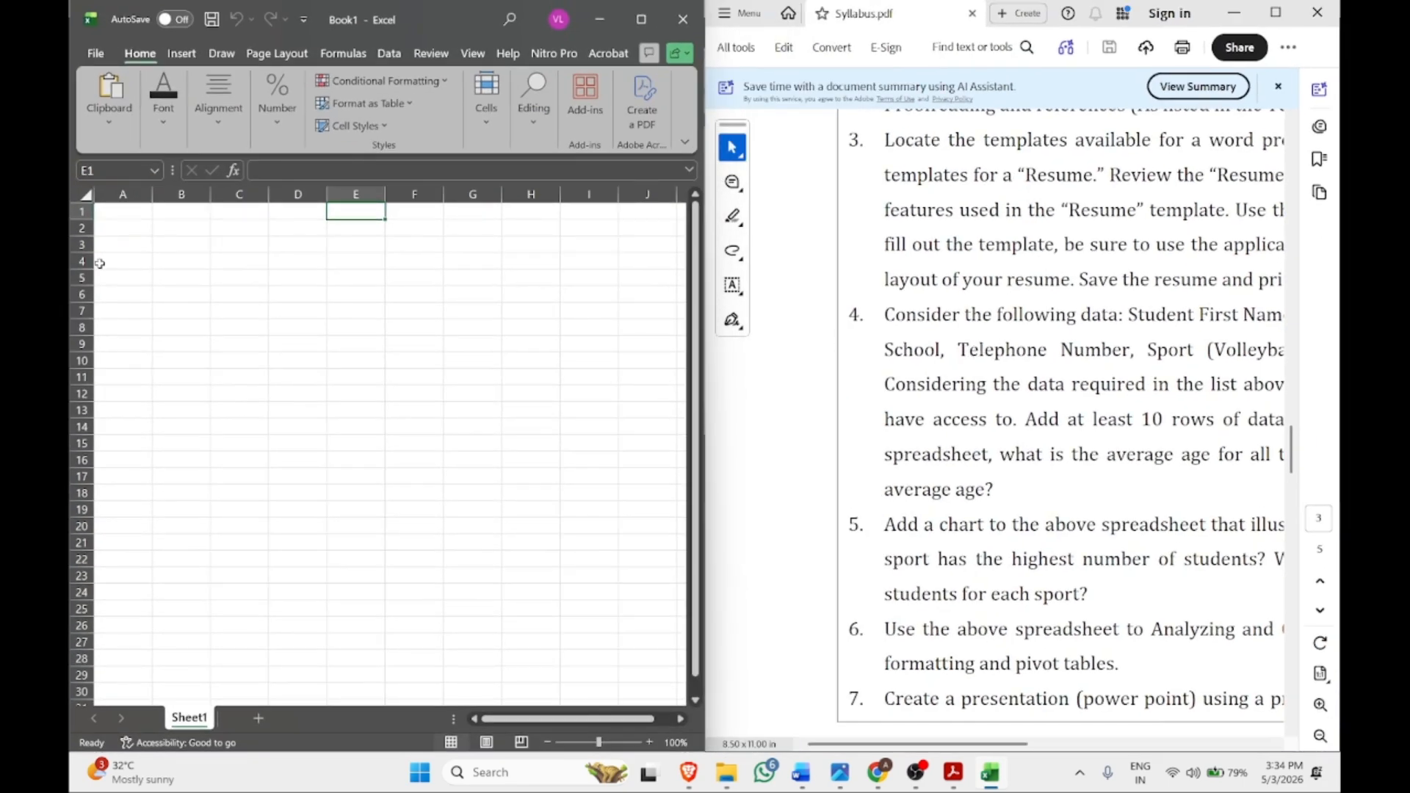
left_click(98, 218)
scroll(1148, 379, "down", 1)
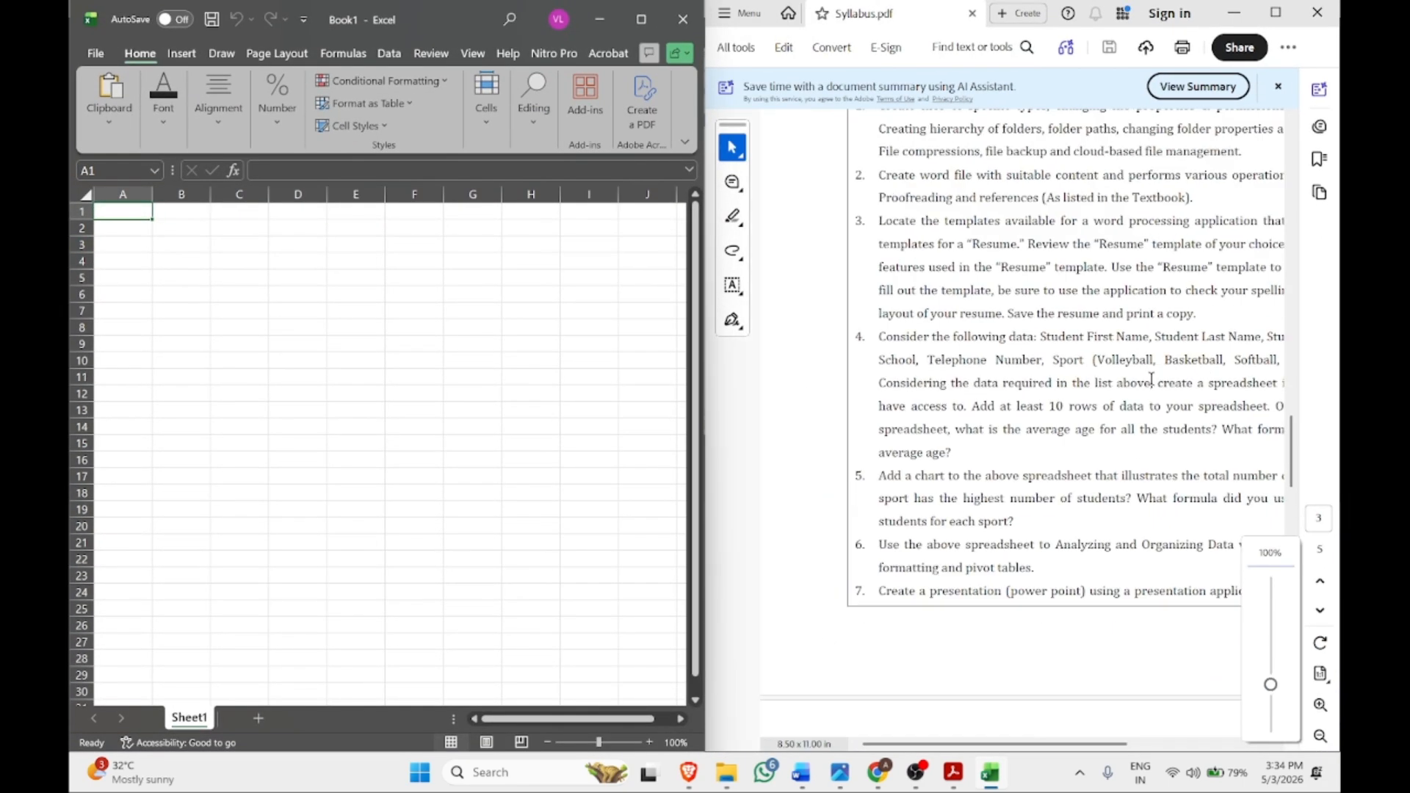
type("S")
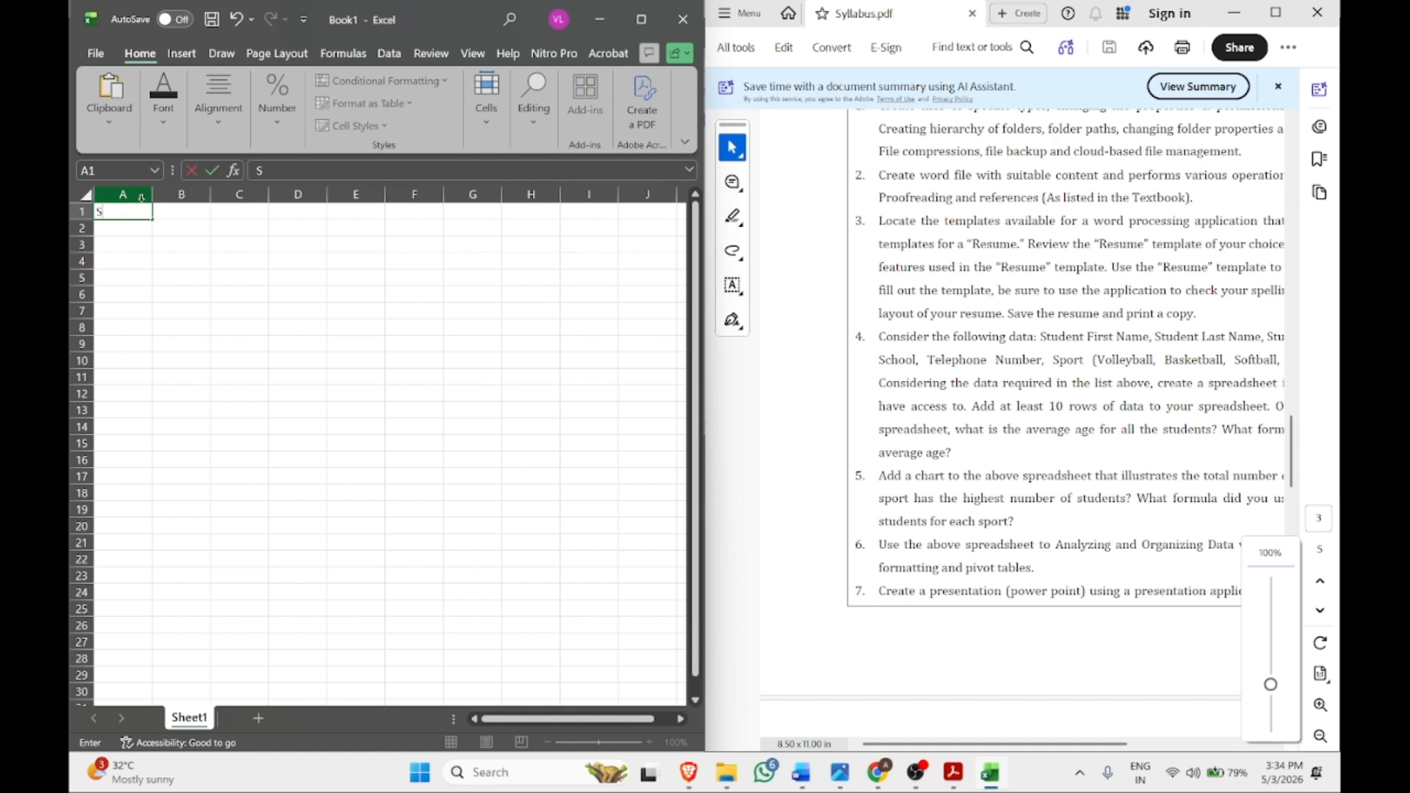
type("tudent First name")
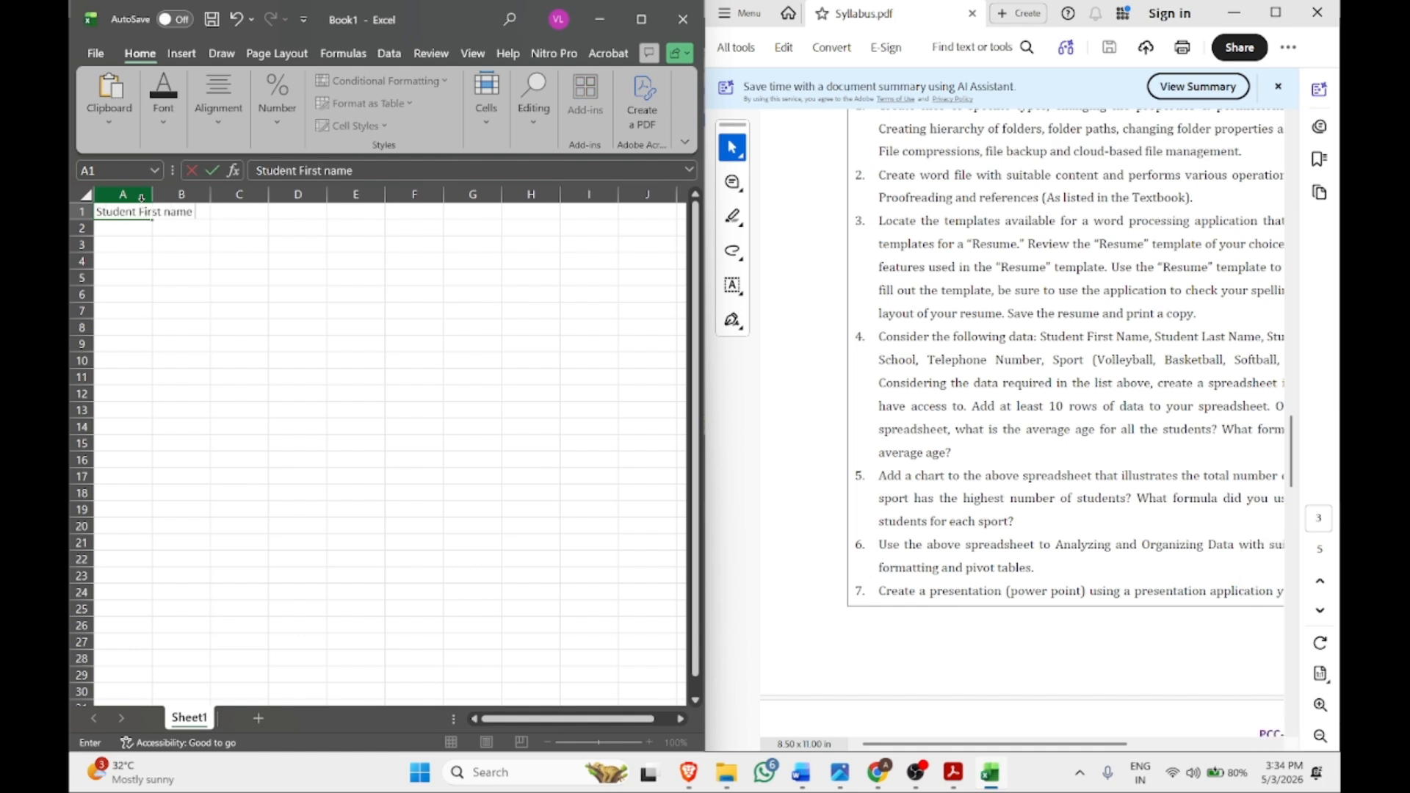
key("Tab")
type("S")
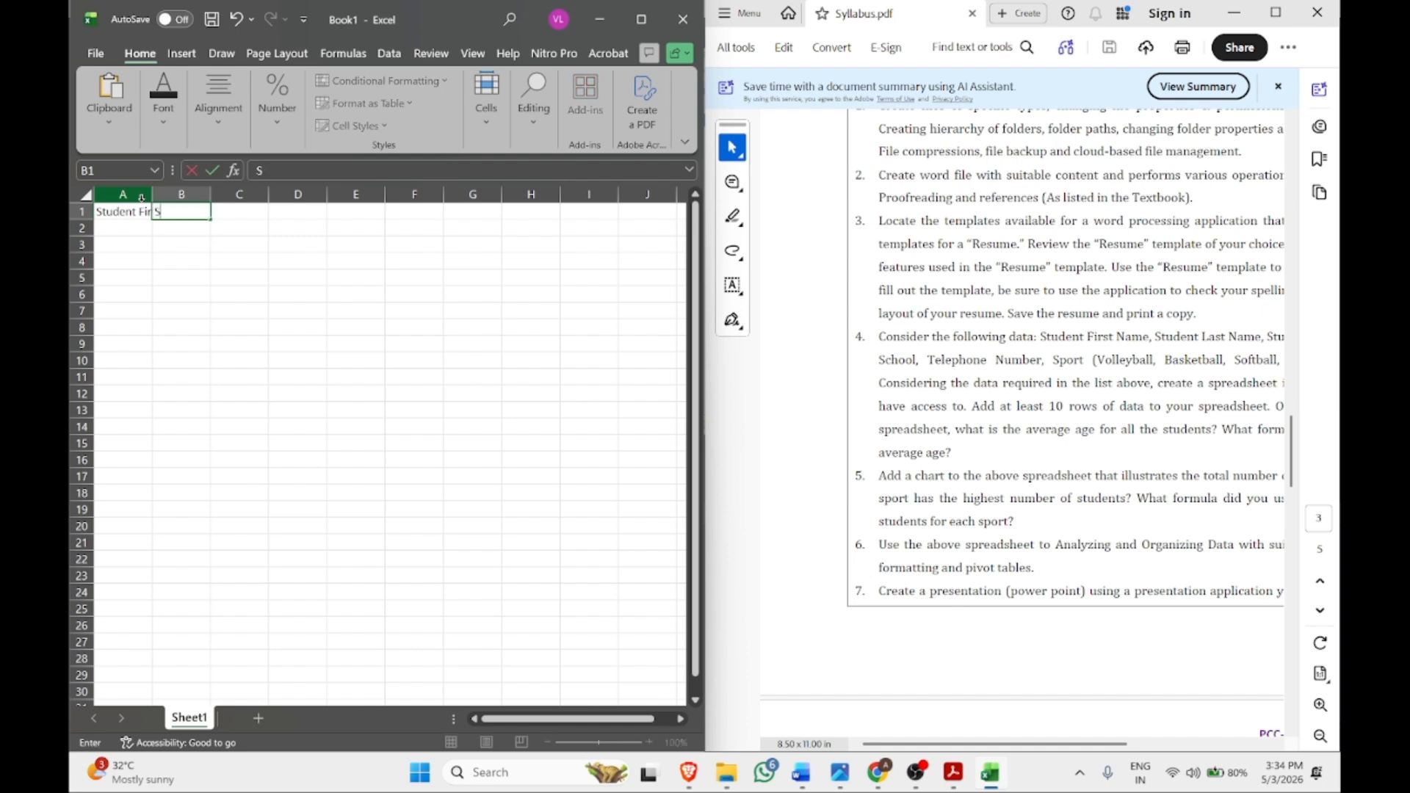
type("tudent Second name")
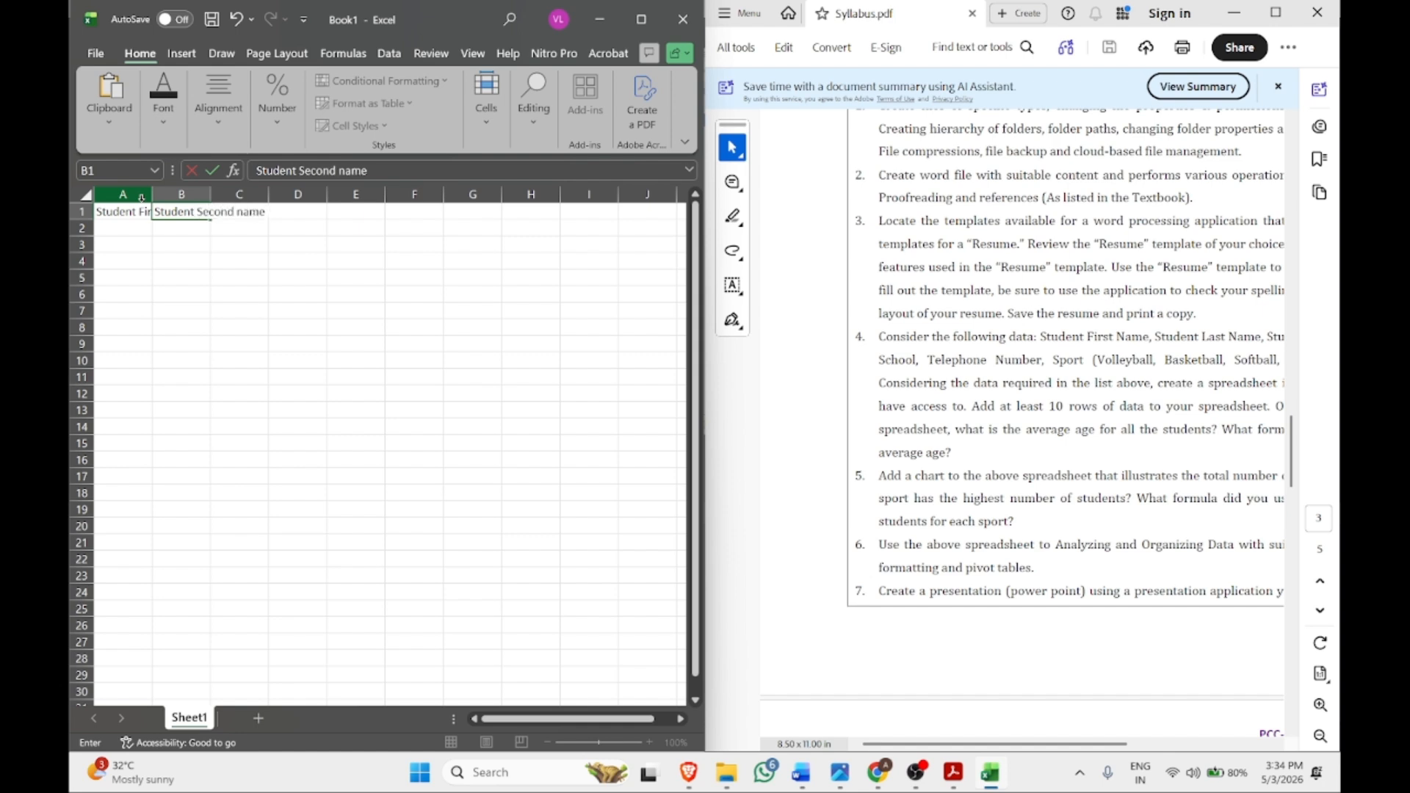
key("Tab")
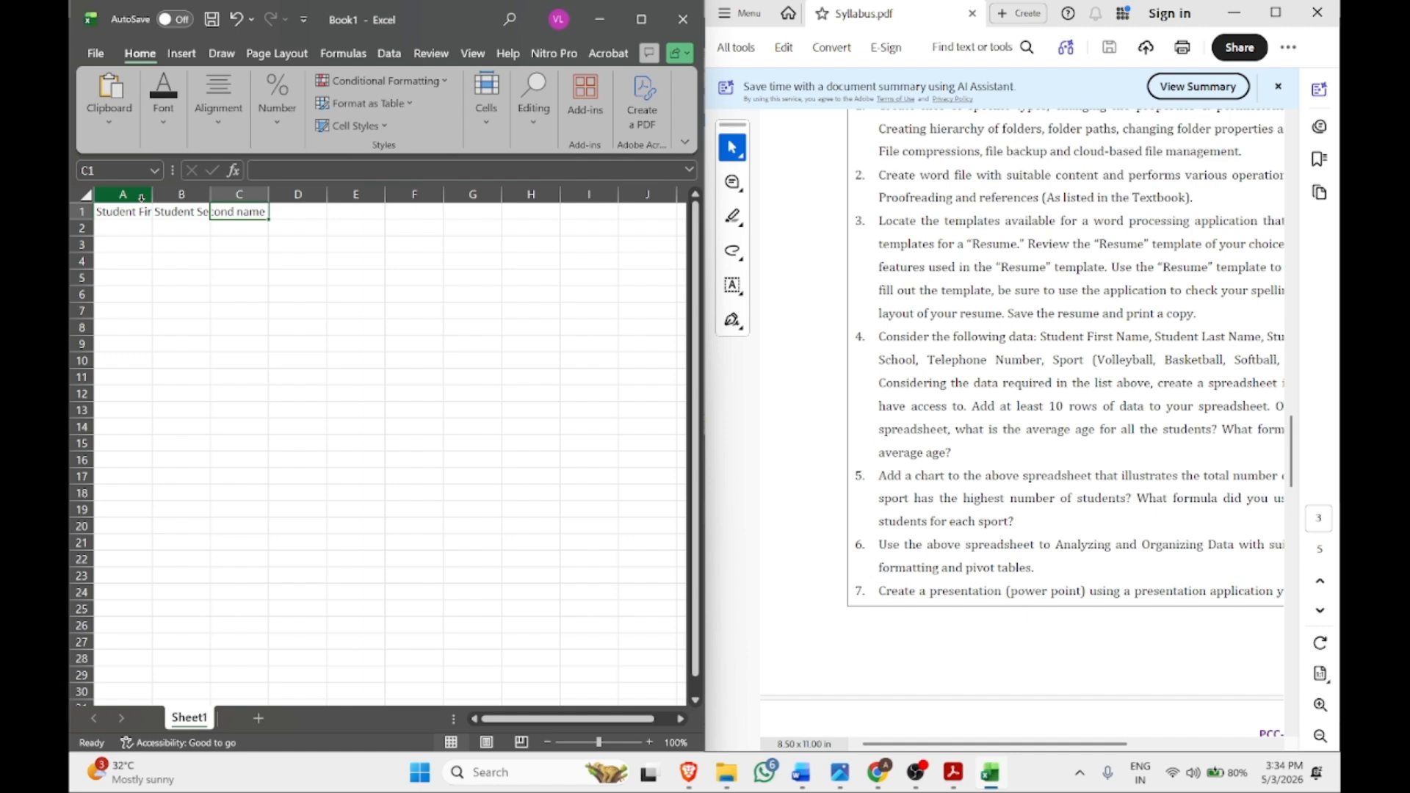
Change B1 to 'Student Last name' and enter 'Age' in C1
left_click_drag(1075, 344, 1222, 342)
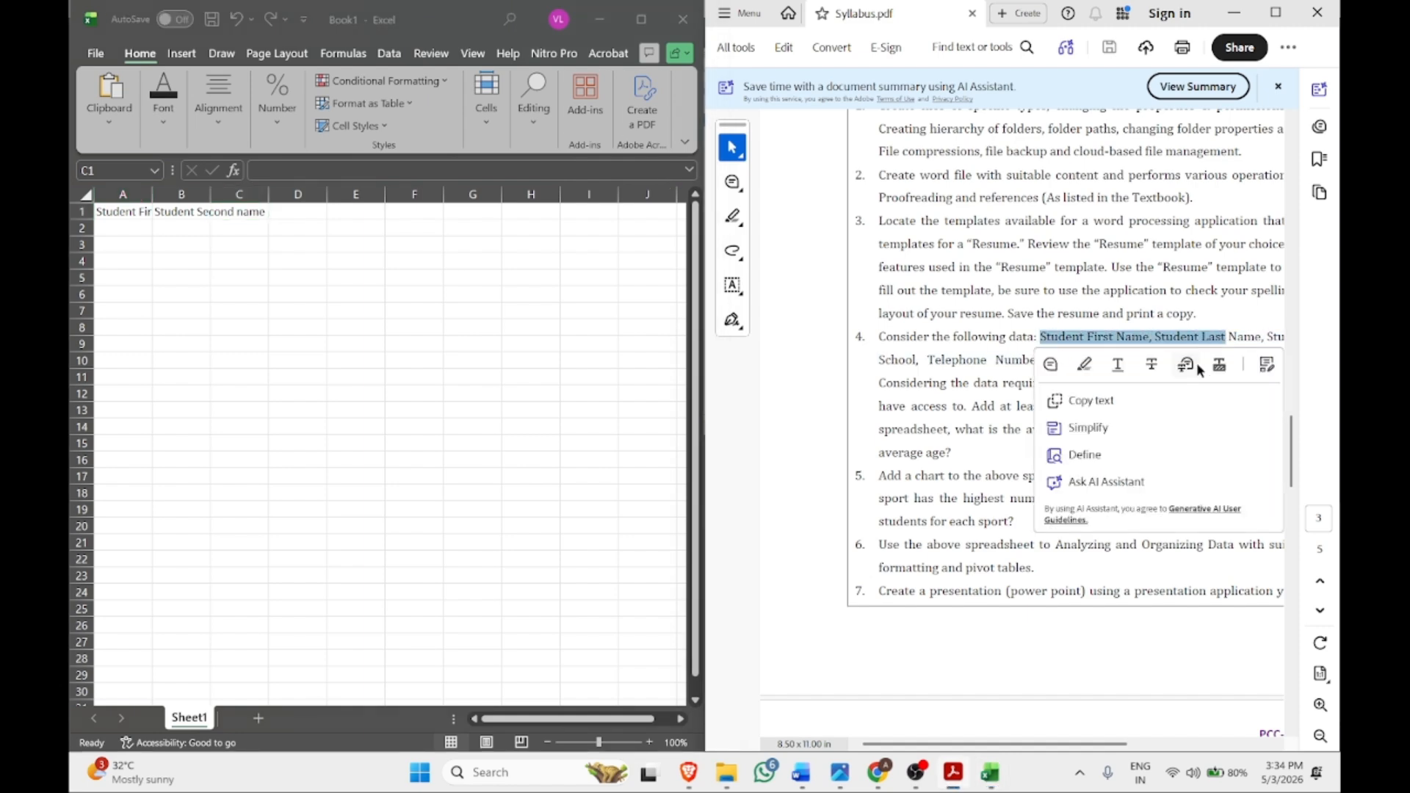
left_click(187, 211)
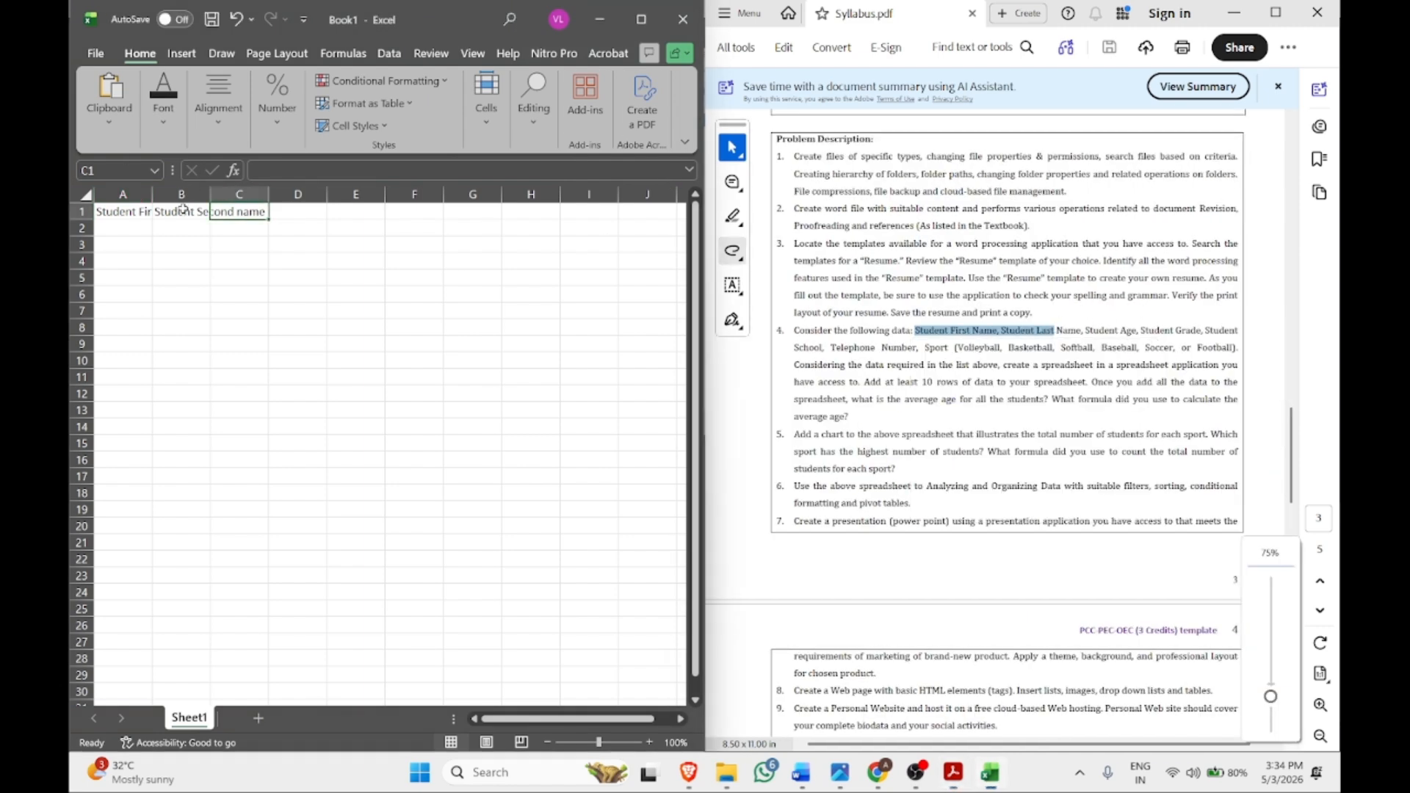
double_click(320, 168)
type("Last")
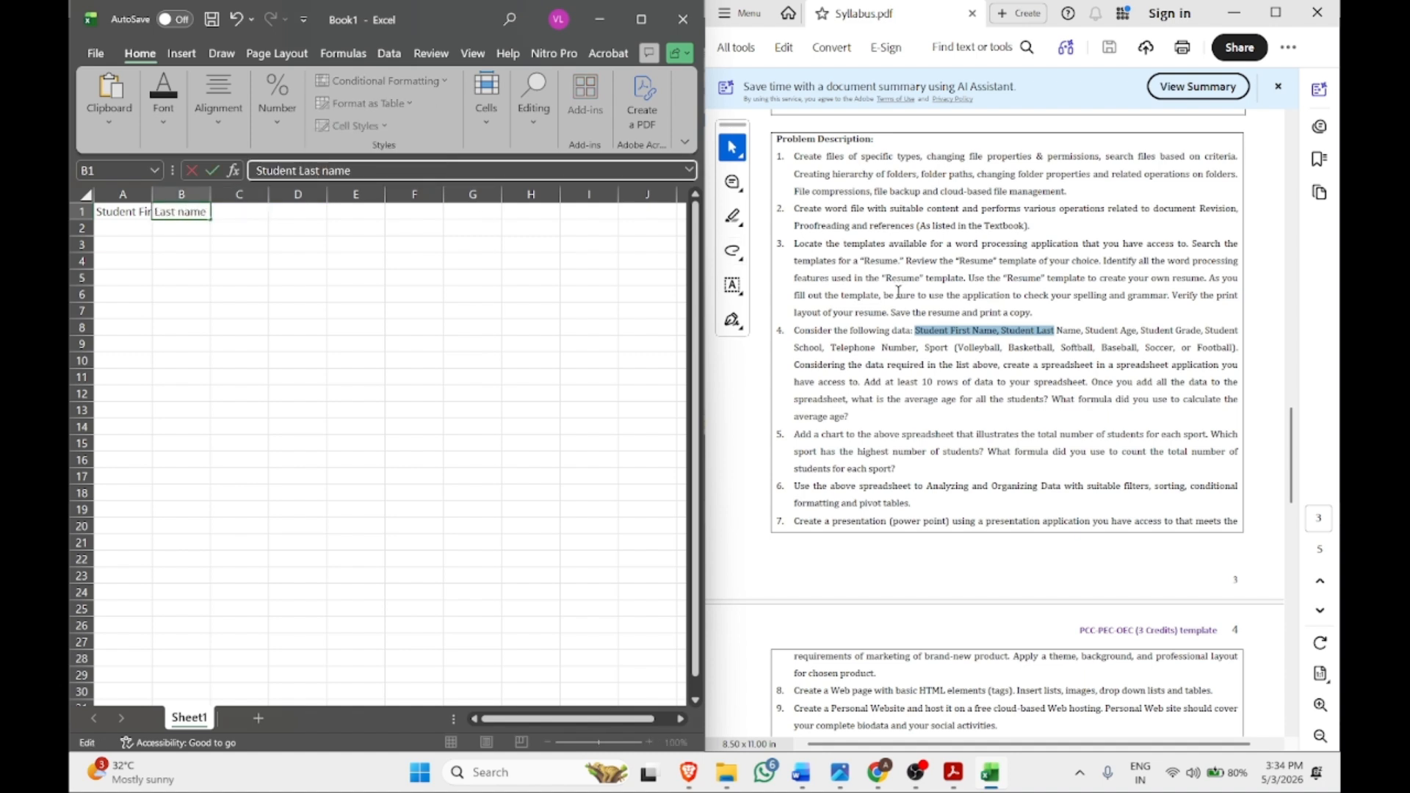
left_click(243, 213)
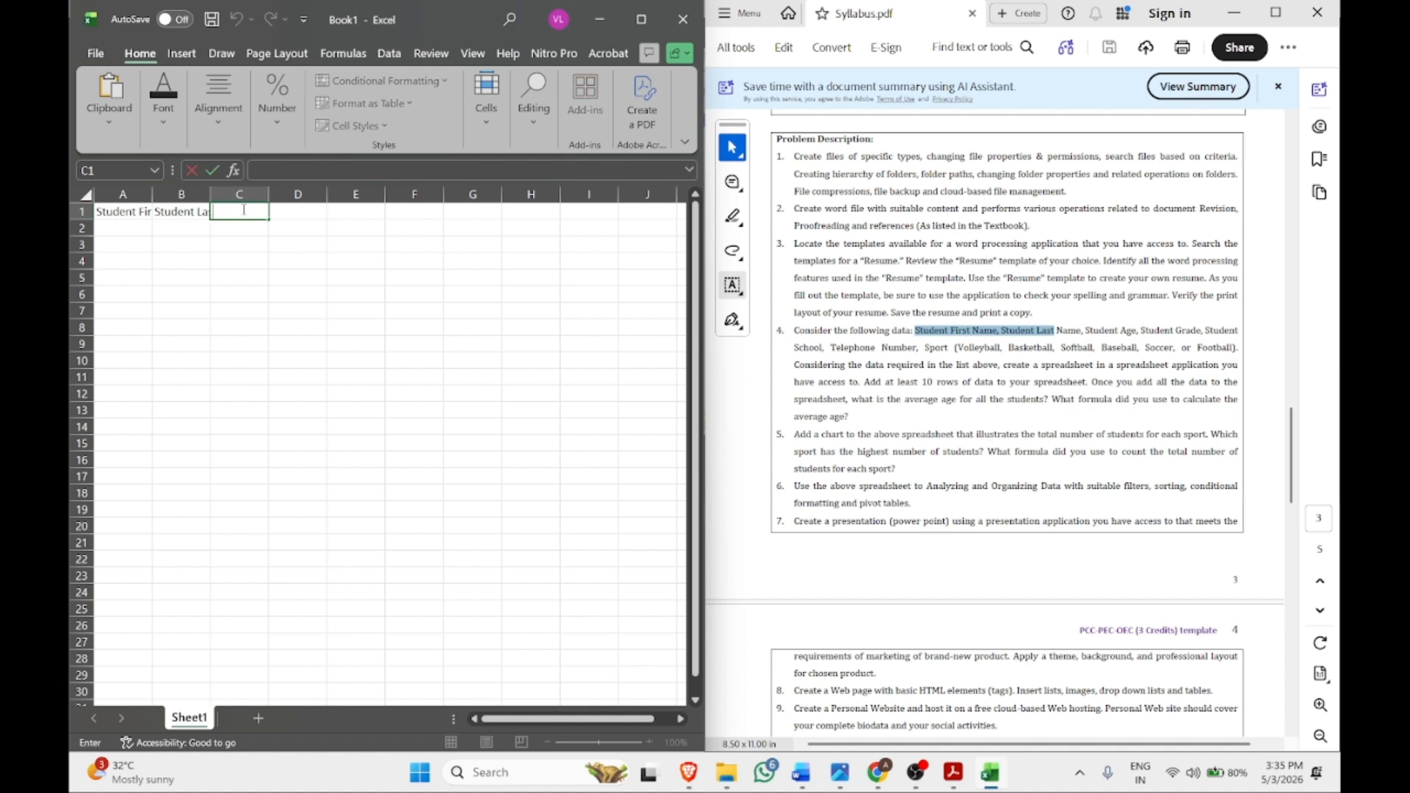
type("Age")
left_click(290, 213)
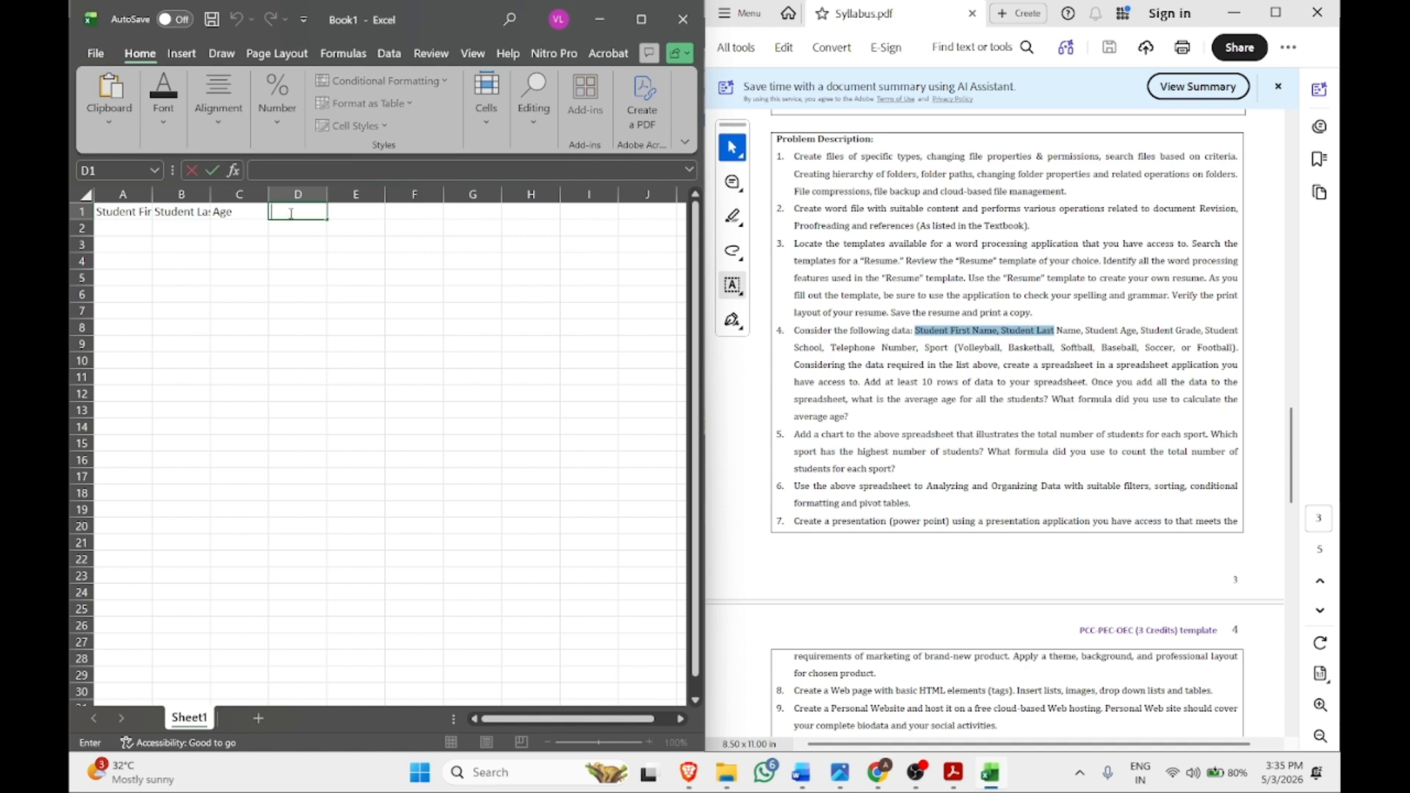
Enter headers Grade, School, Telephone Number and Sport in D1 through G1
type("Grade")
left_click(353, 218)
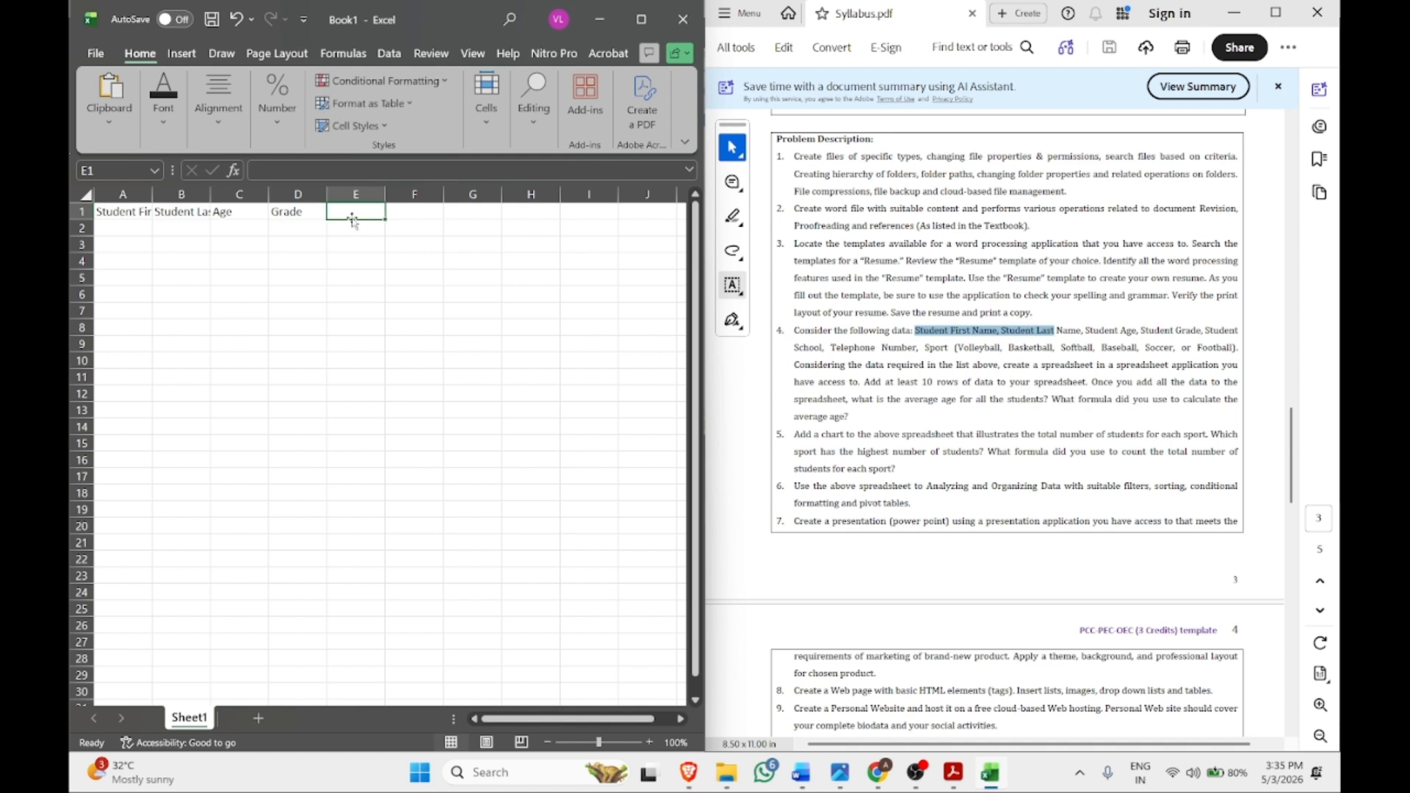
type("Sch")
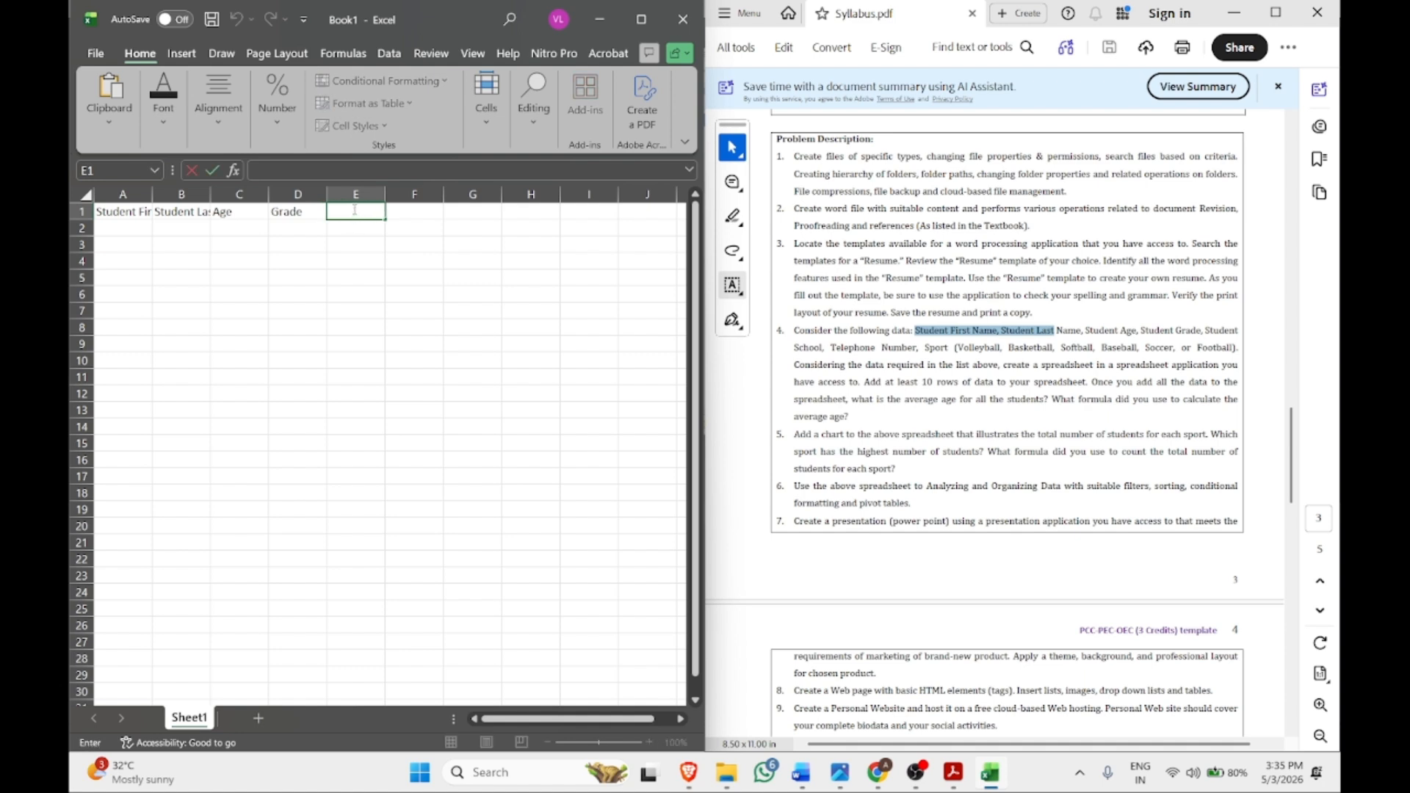
type("ool")
left_click(421, 215)
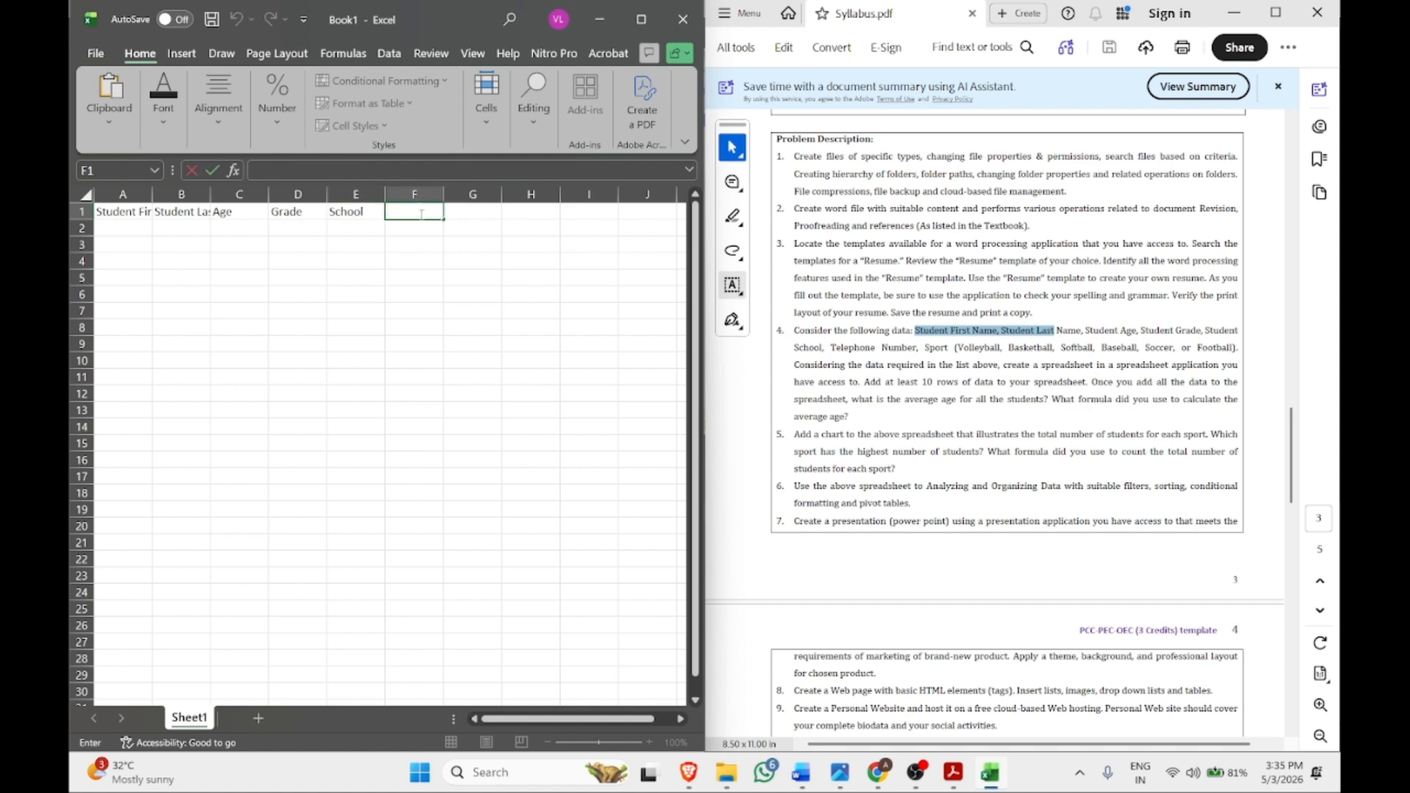
type("Telephone Number")
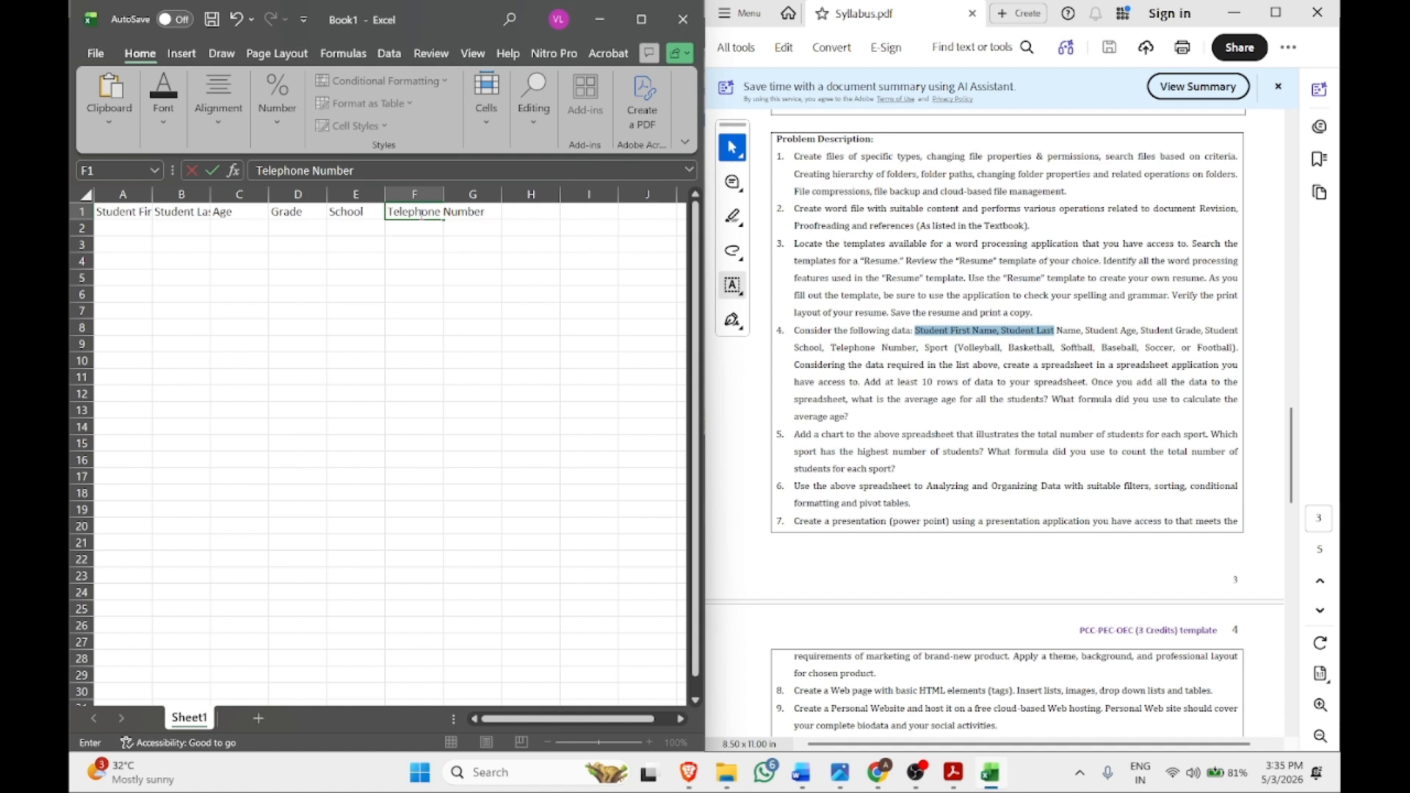
double_click(478, 212)
left_click(513, 257)
double_click(470, 213)
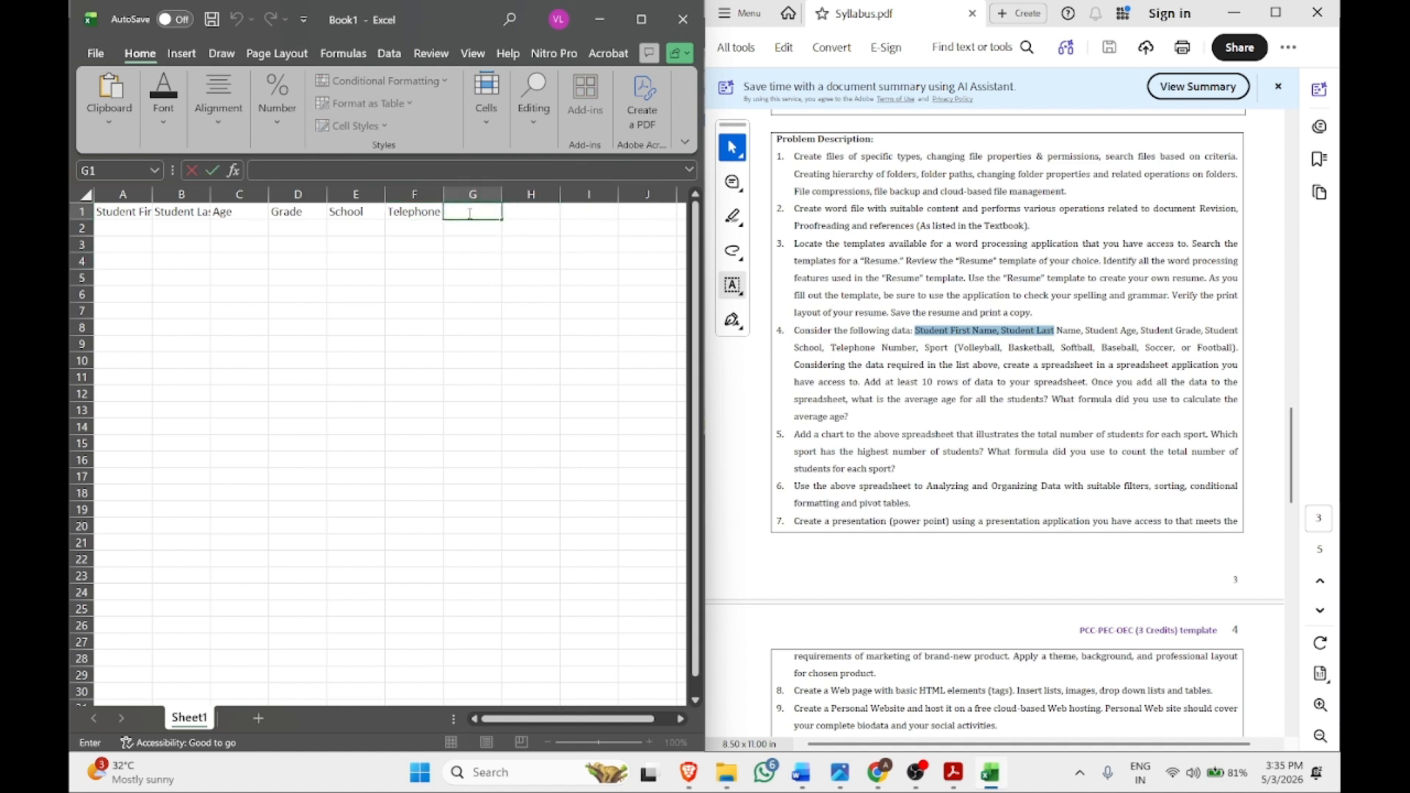
type("Sport")
Maximize Excel and AutoFit columns A and B to their name headings
left_click(641, 19)
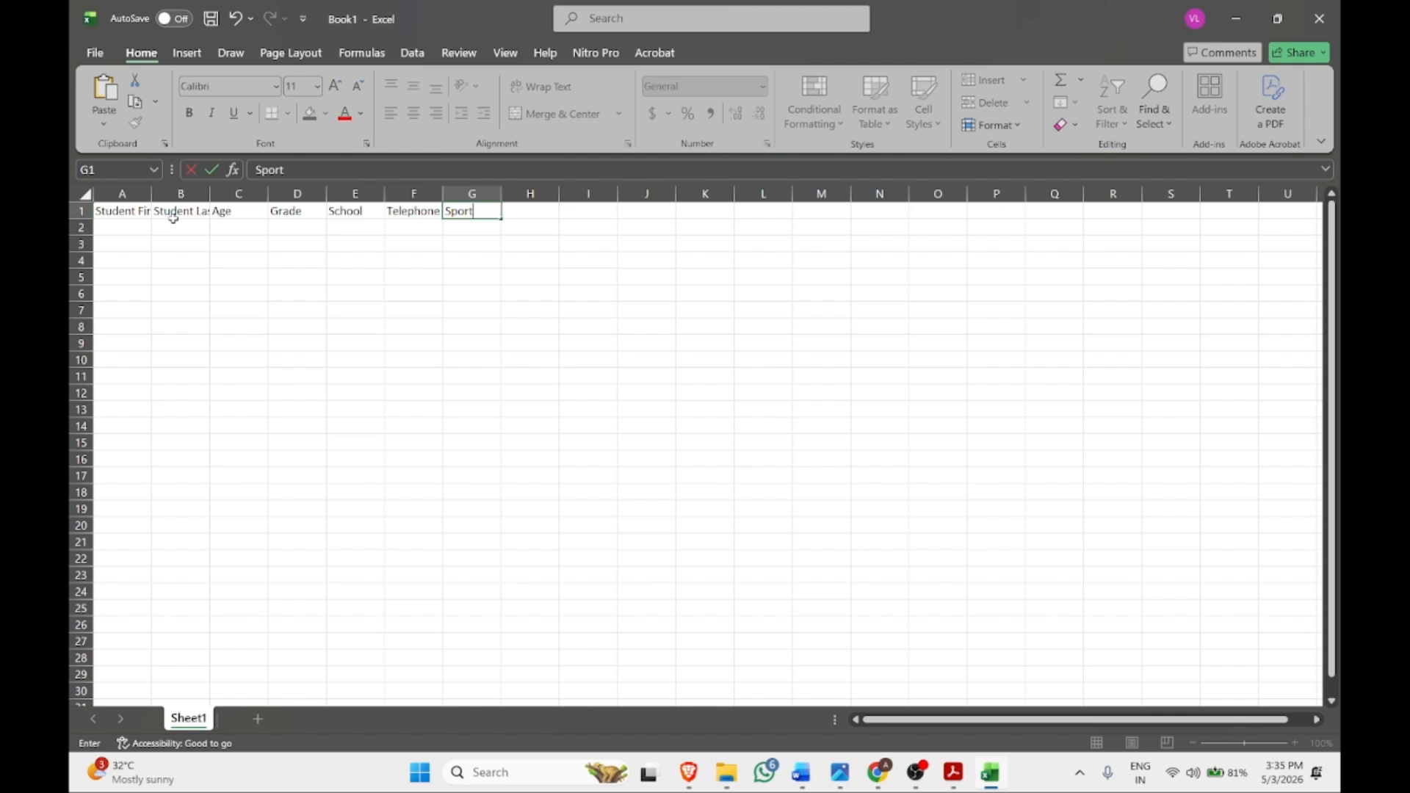
double_click(154, 191)
double_click(252, 193)
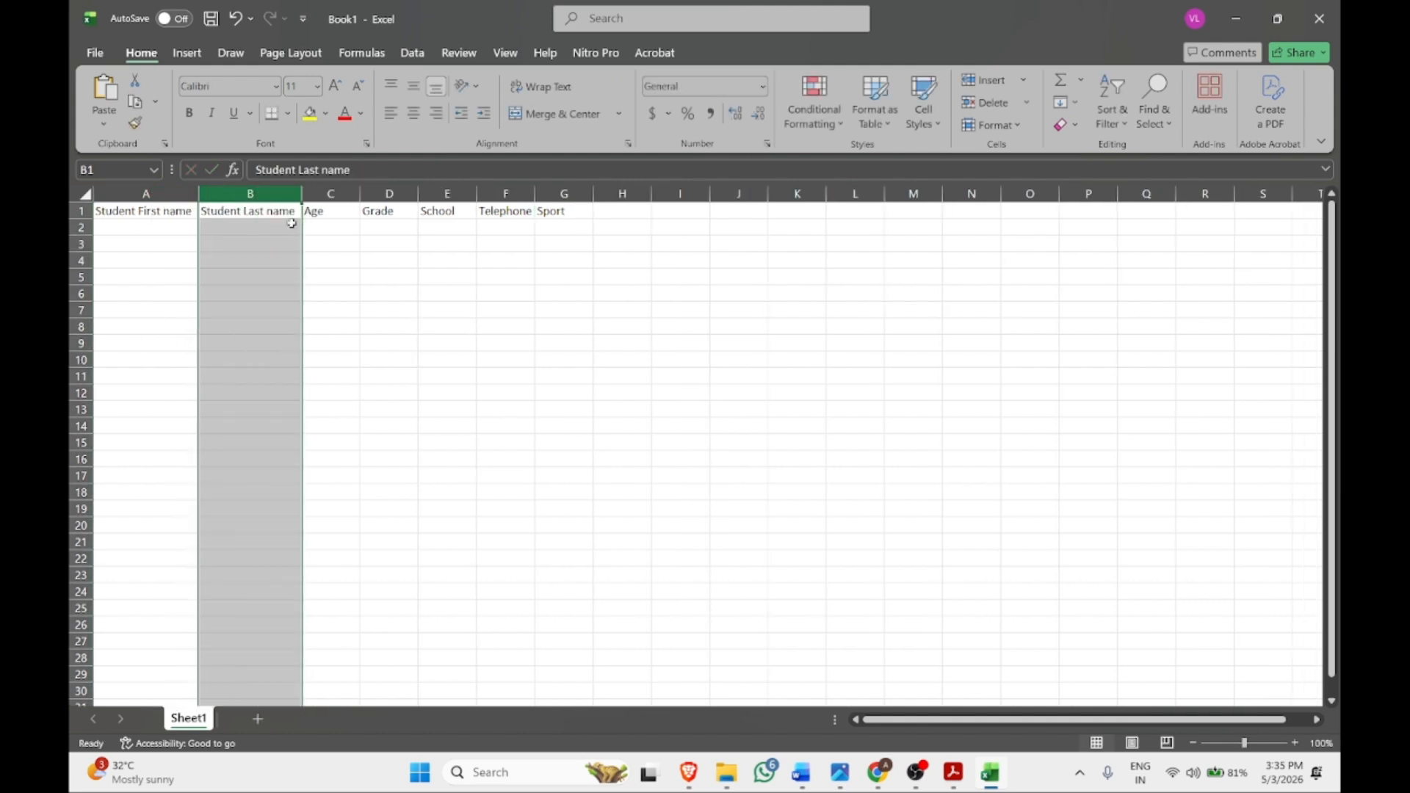
left_click(272, 230)
Enter first and last names for three students in rows 2–4
double_click(105, 226)
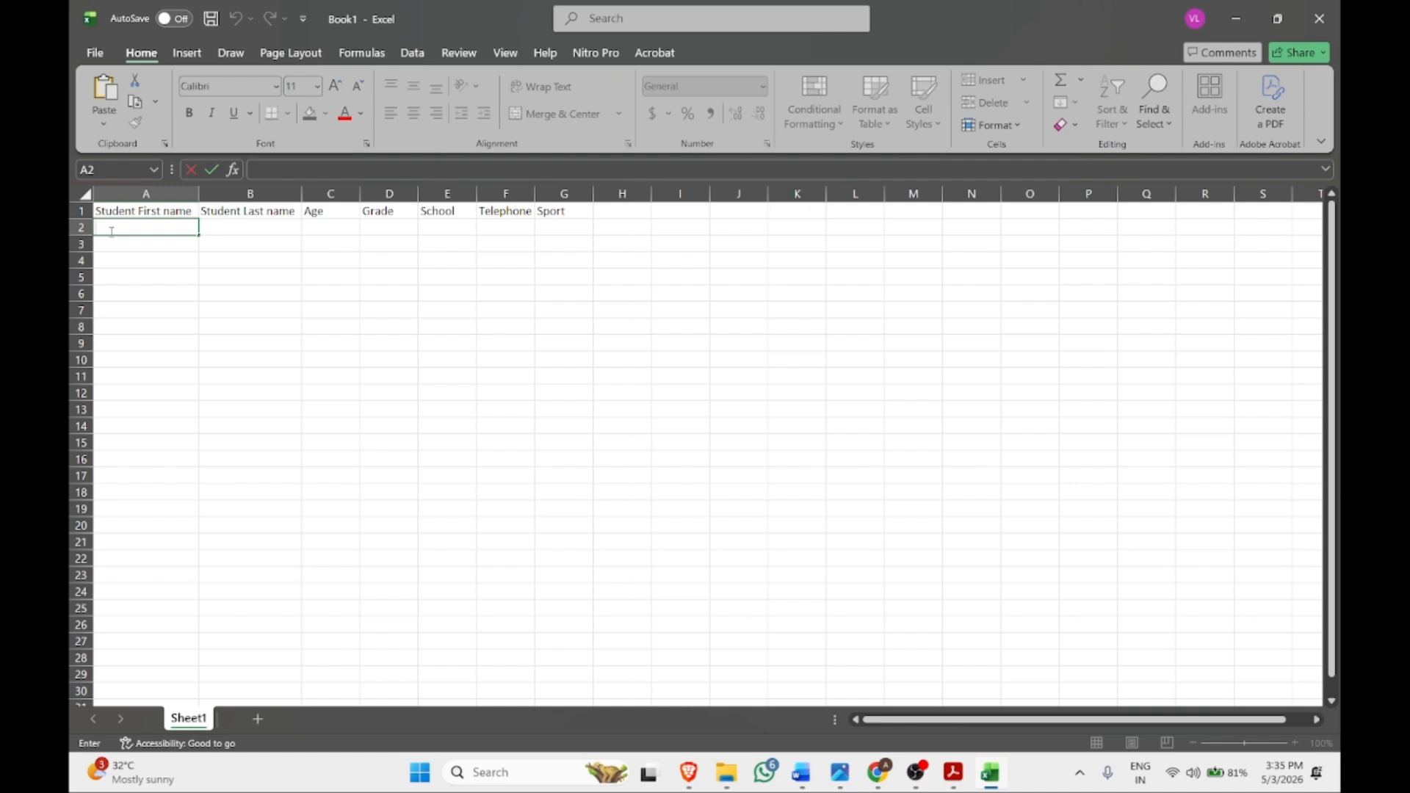
type("Aishwarya")
key("Tab")
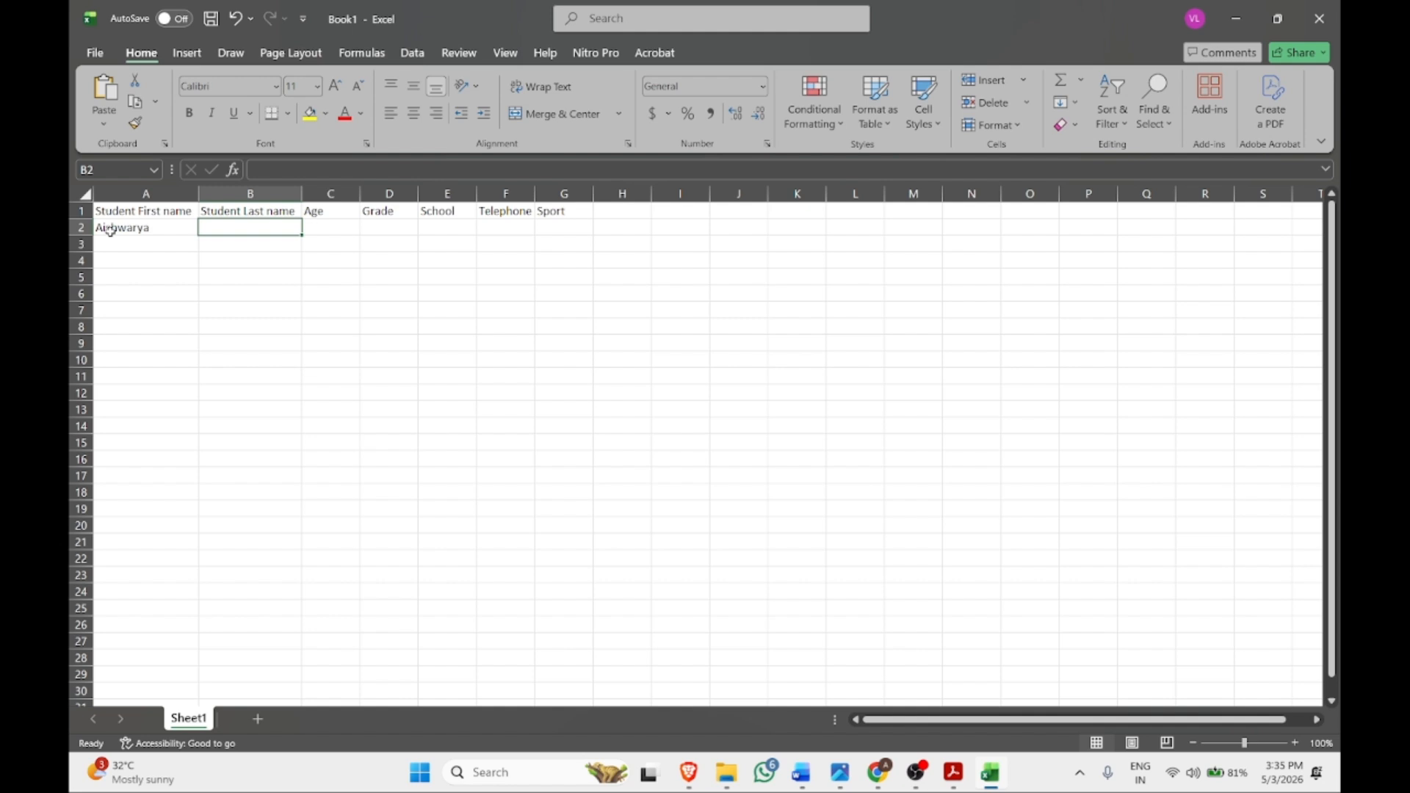
type("R")
key("BackSpace")
type("R")
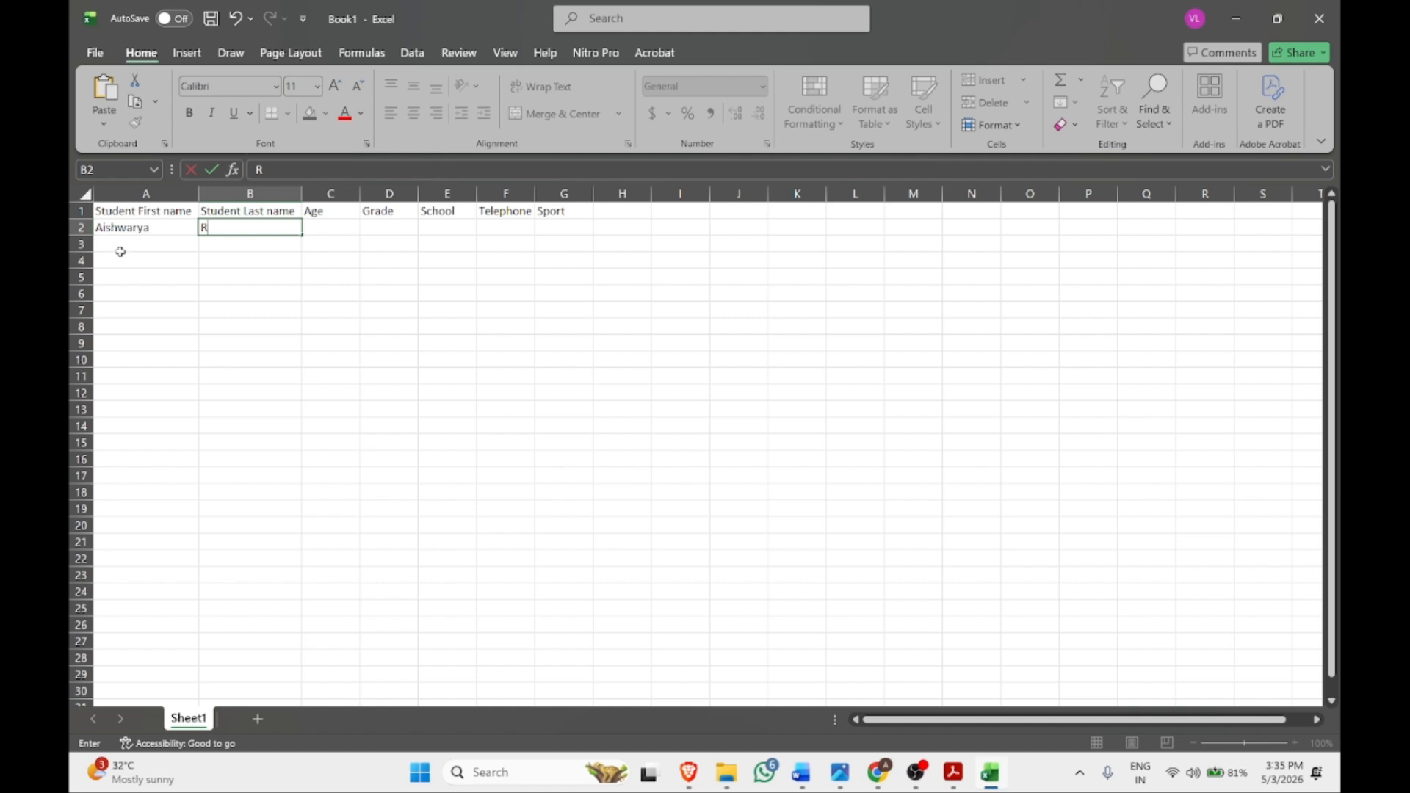
key("Return")
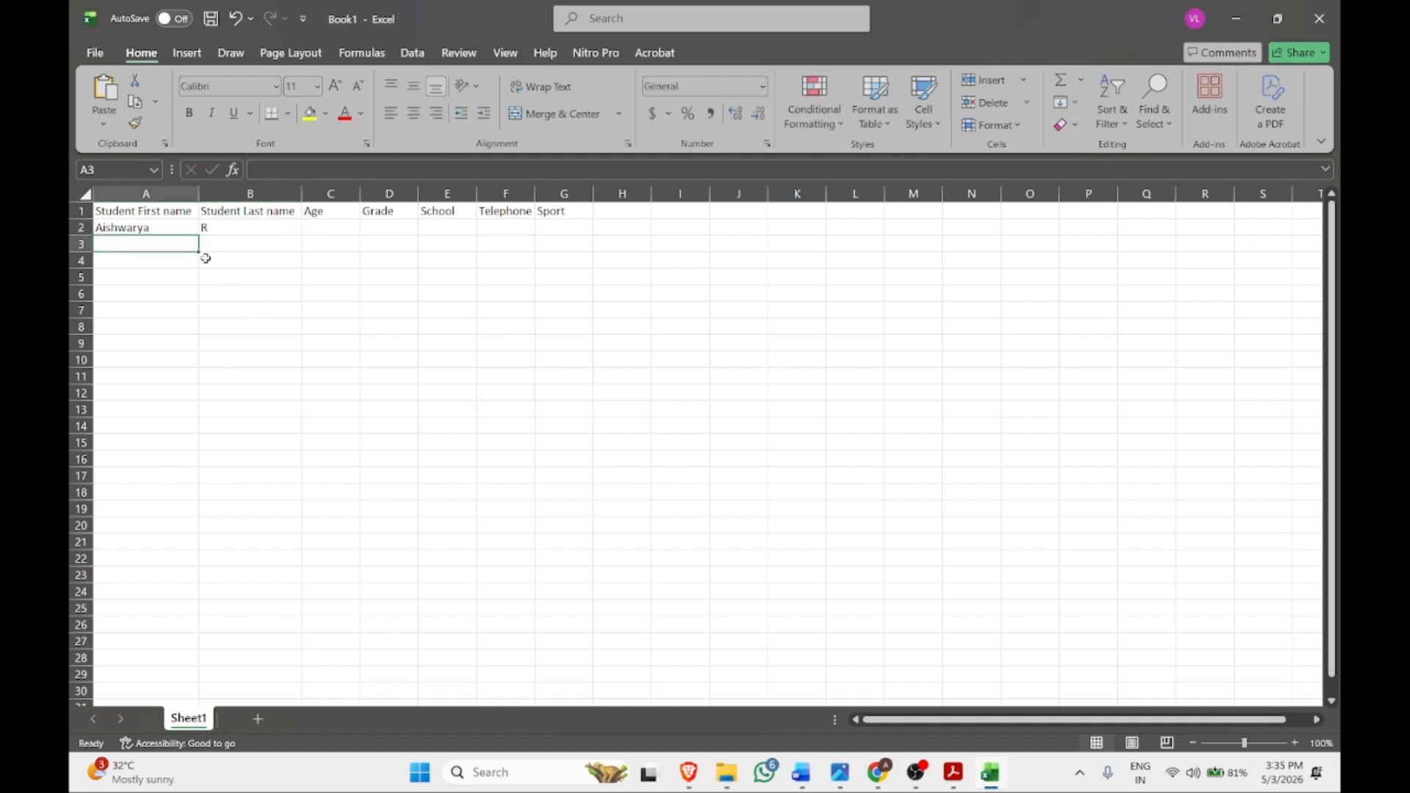
double_click(168, 246)
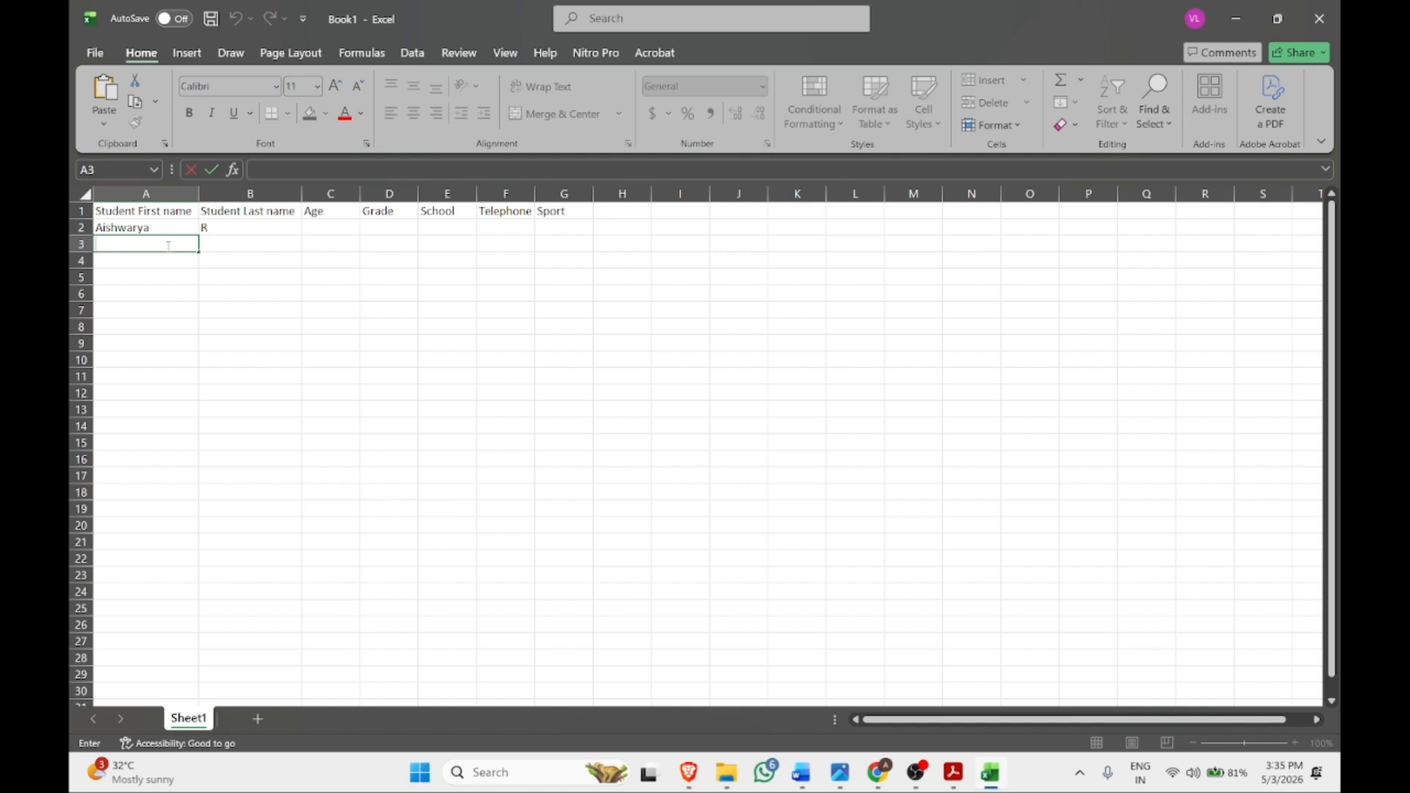
type("Anu")
key("Tab")
type("R")
key("BackSpace")
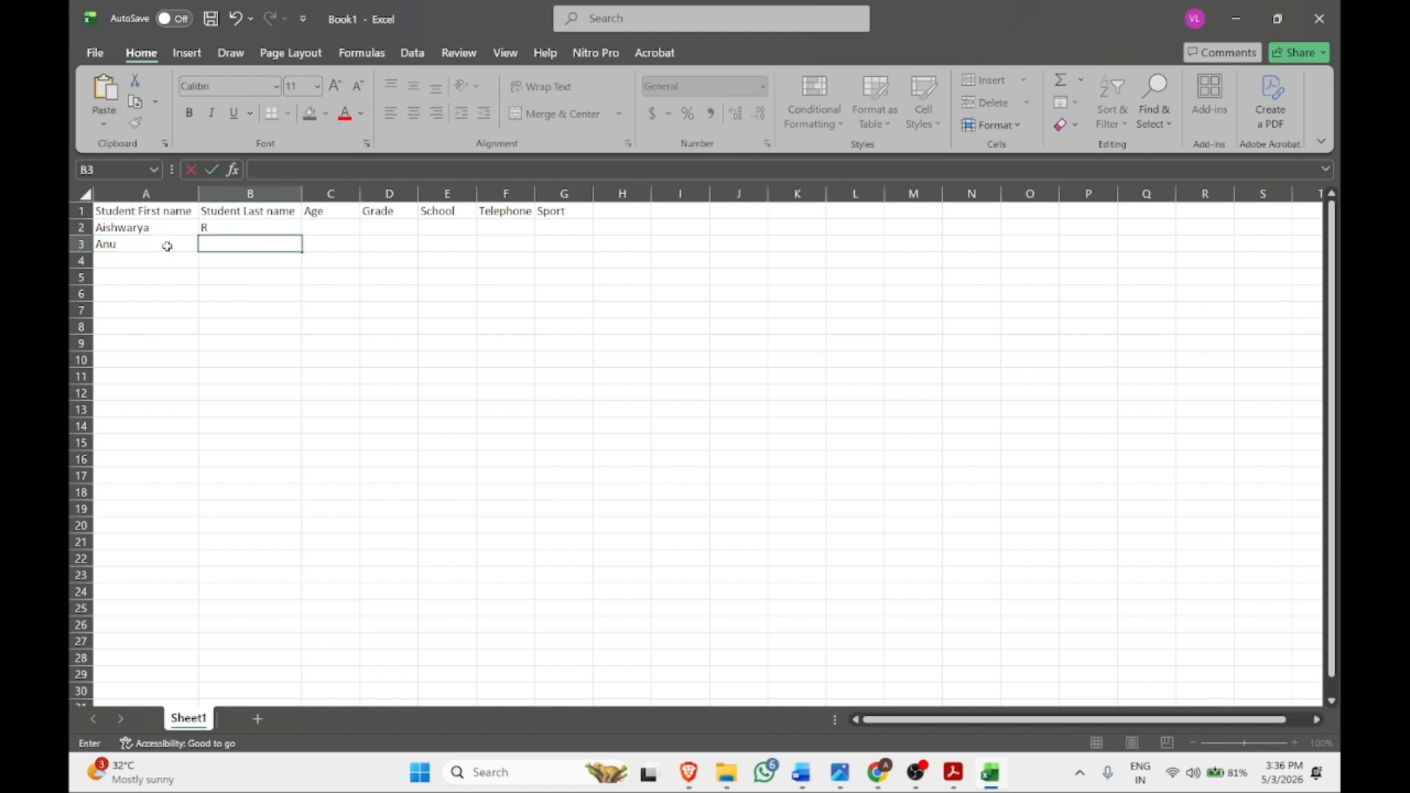
key("Tab")
left_click(154, 265)
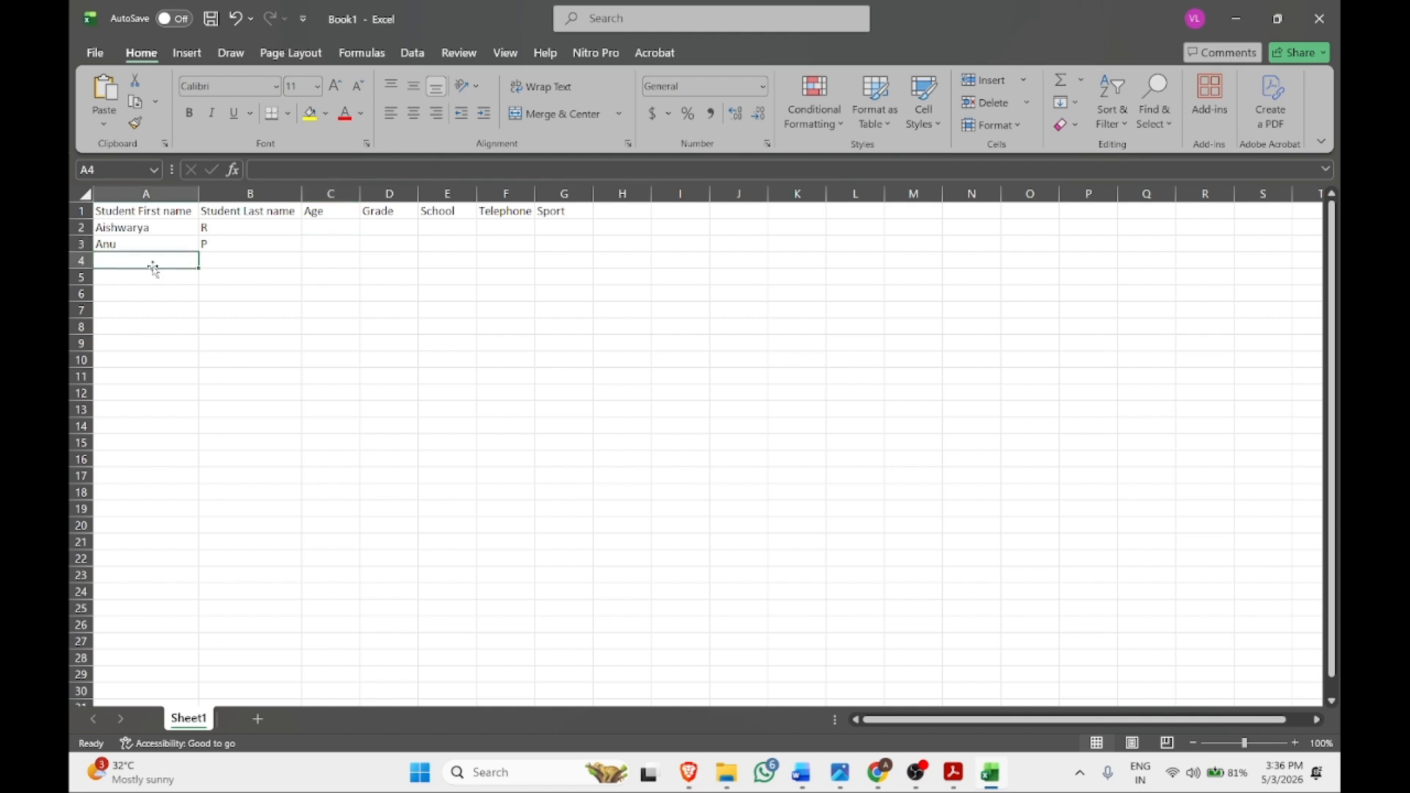
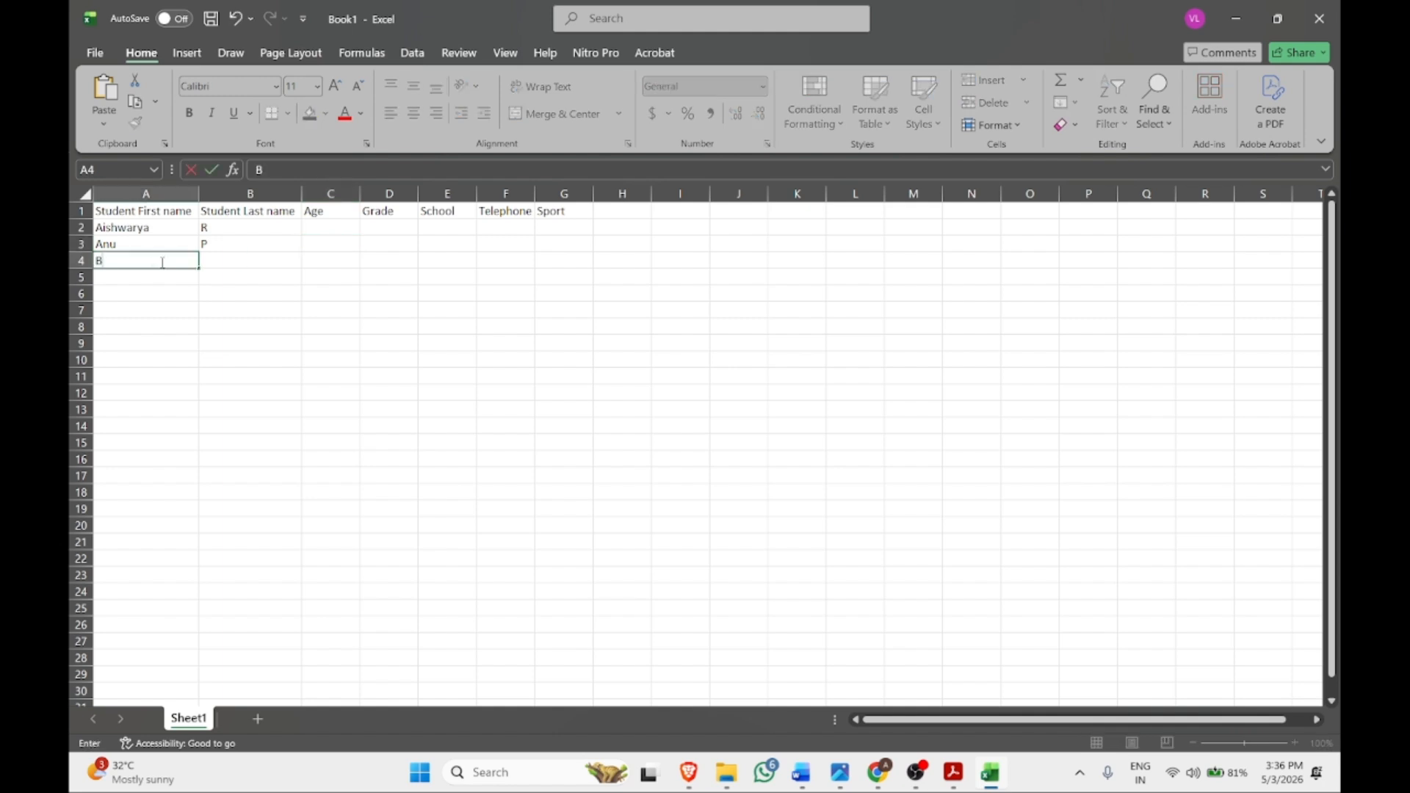
key("Tab")
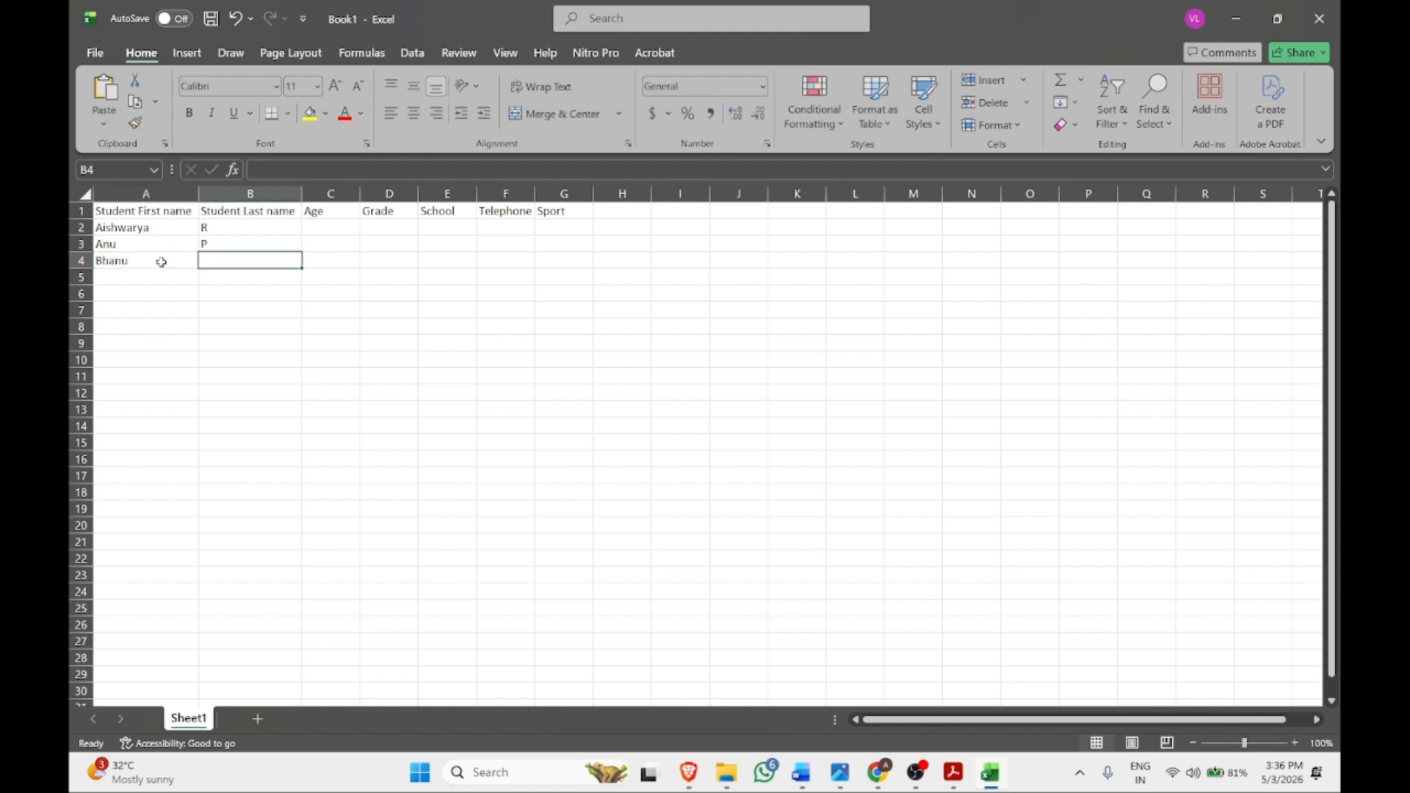
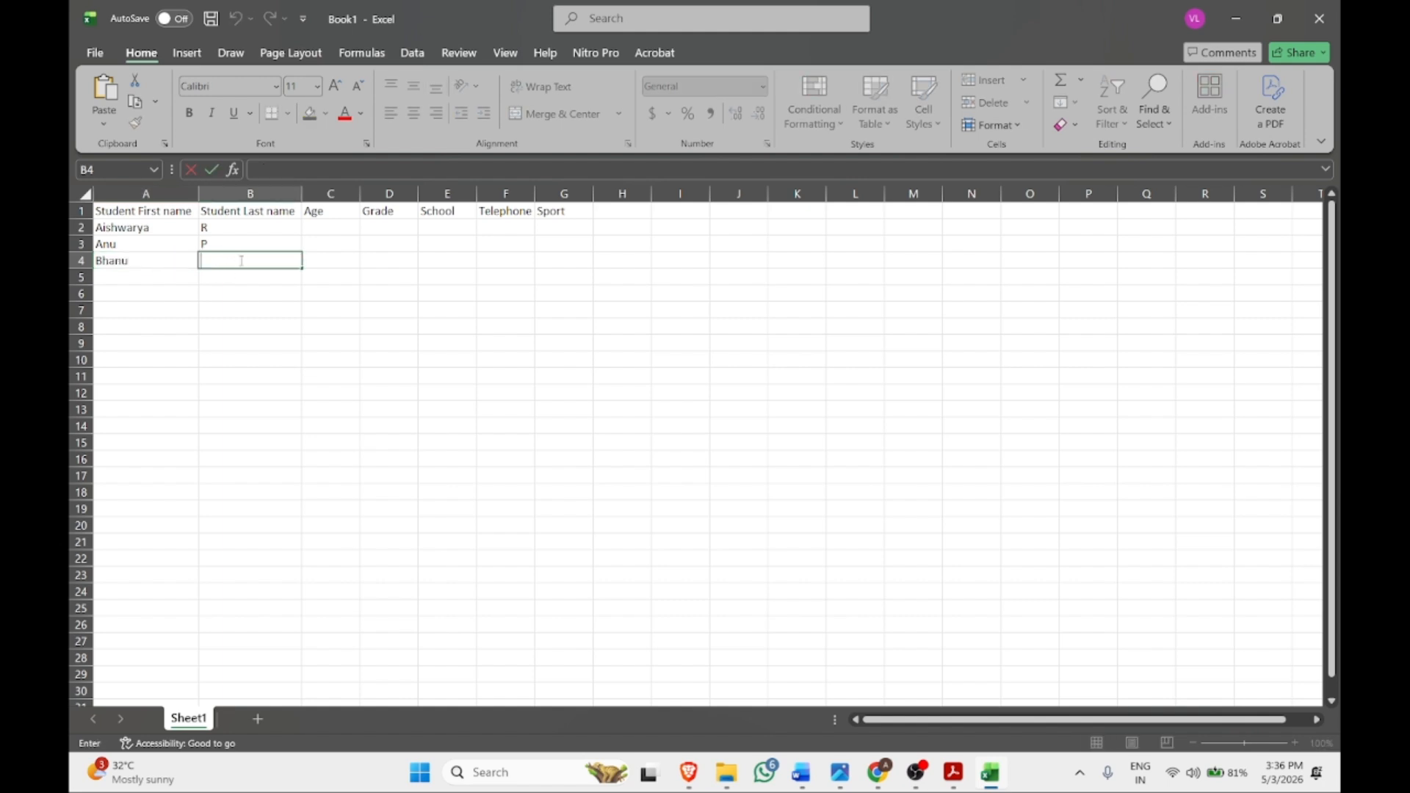
left_click(160, 284)
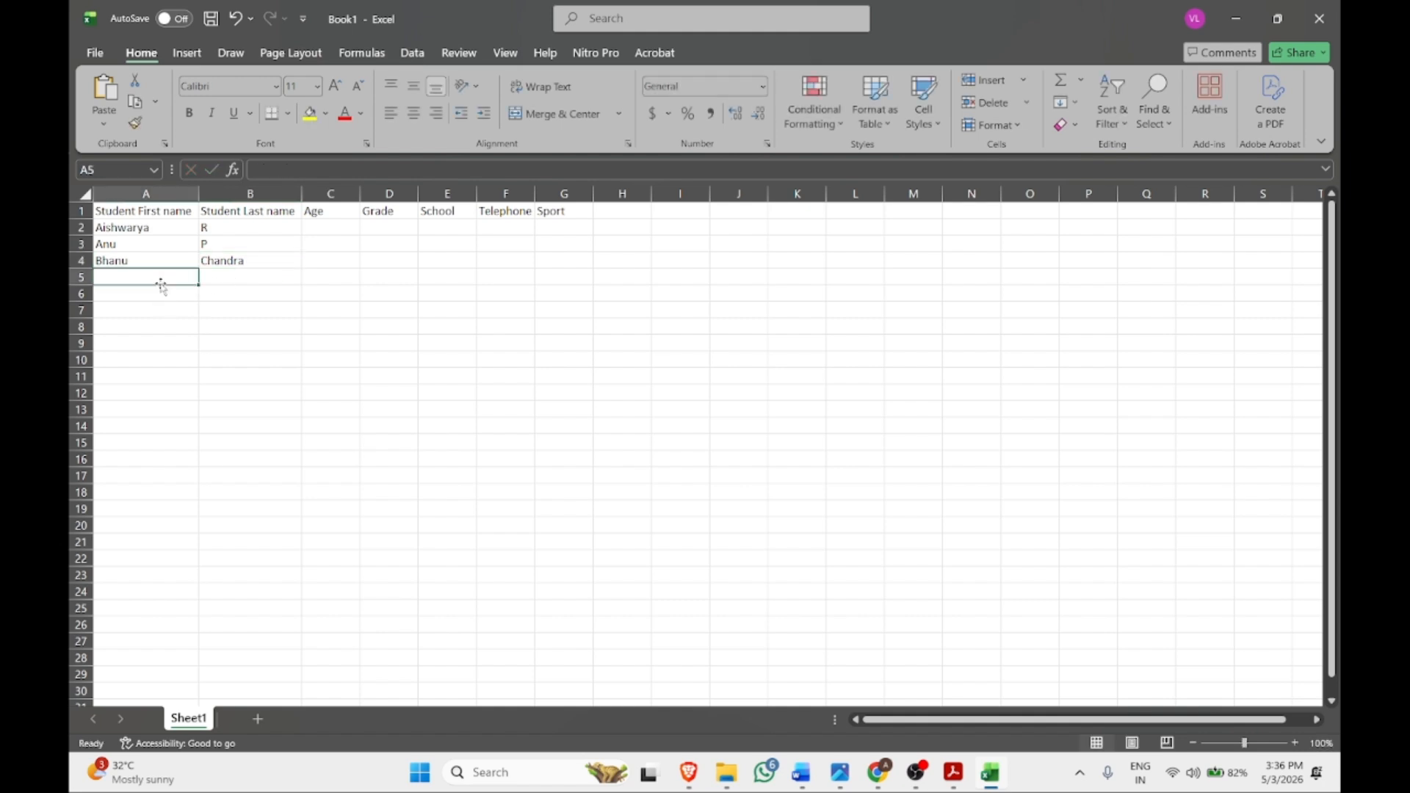
Enter ages 18, 19, 17 in C2:C4 and grades 2, 1, 3 in D2:D4
left_click(319, 228)
type("18")
key("Return")
type("19")
key("Return")
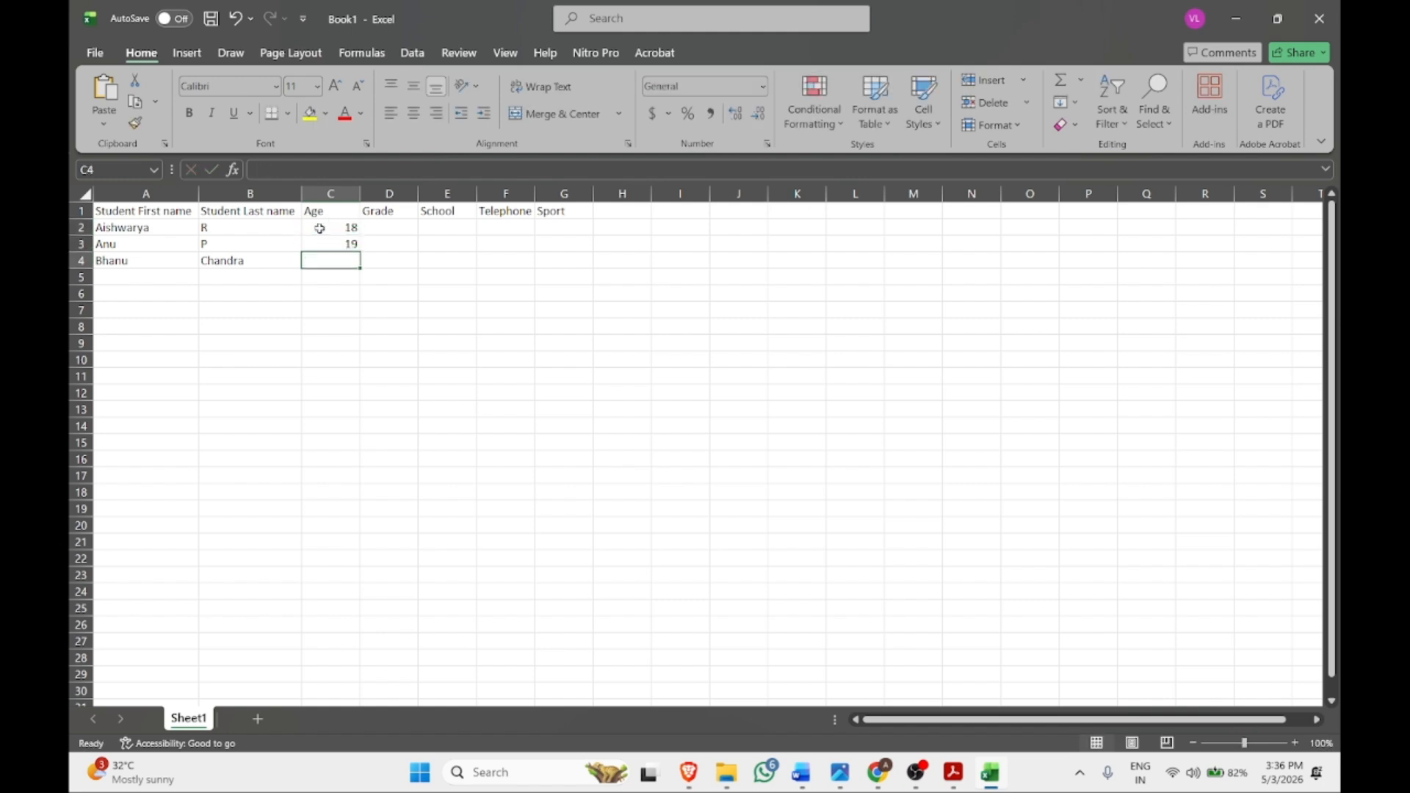
type("20")
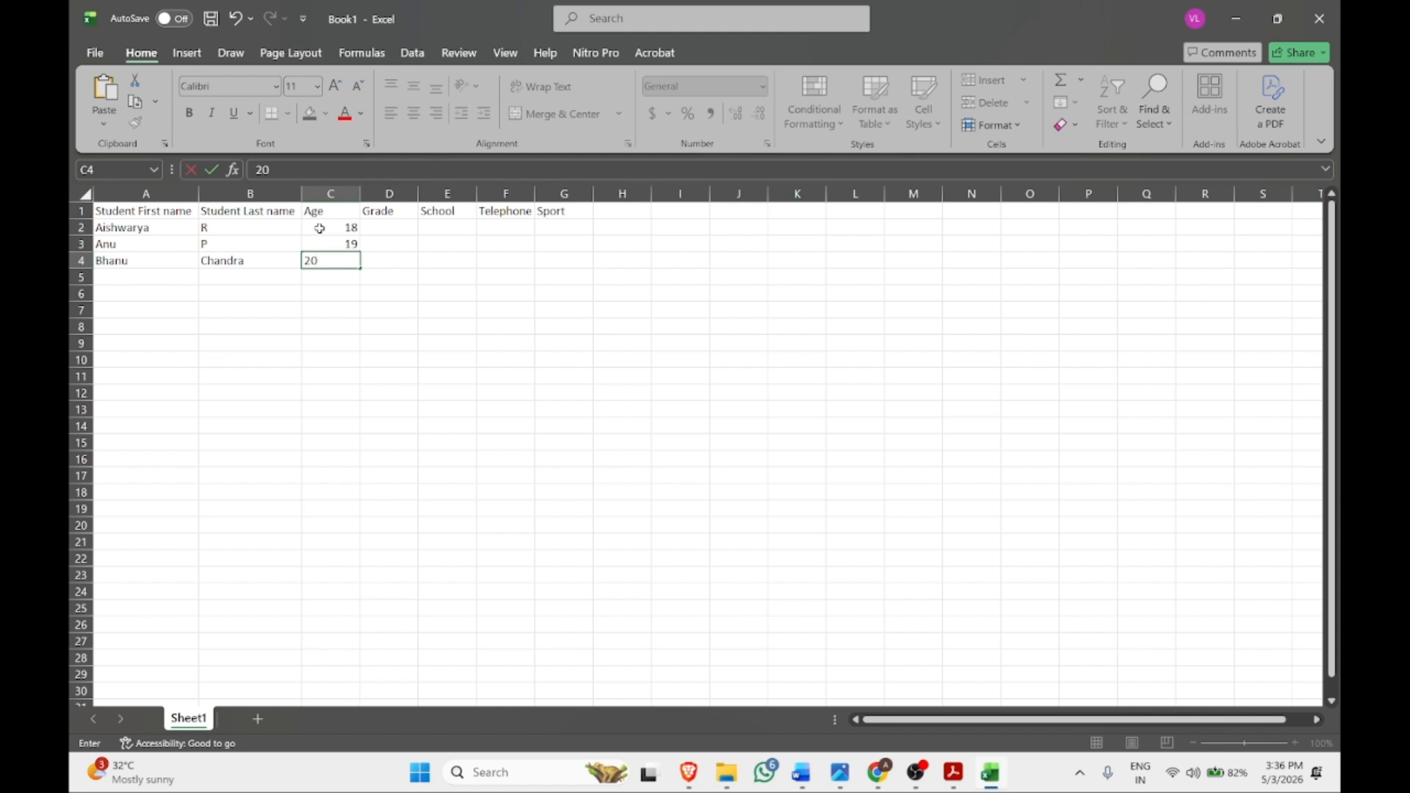
key("BackSpace")
key("BackSpace")
type("1")
left_click(397, 225)
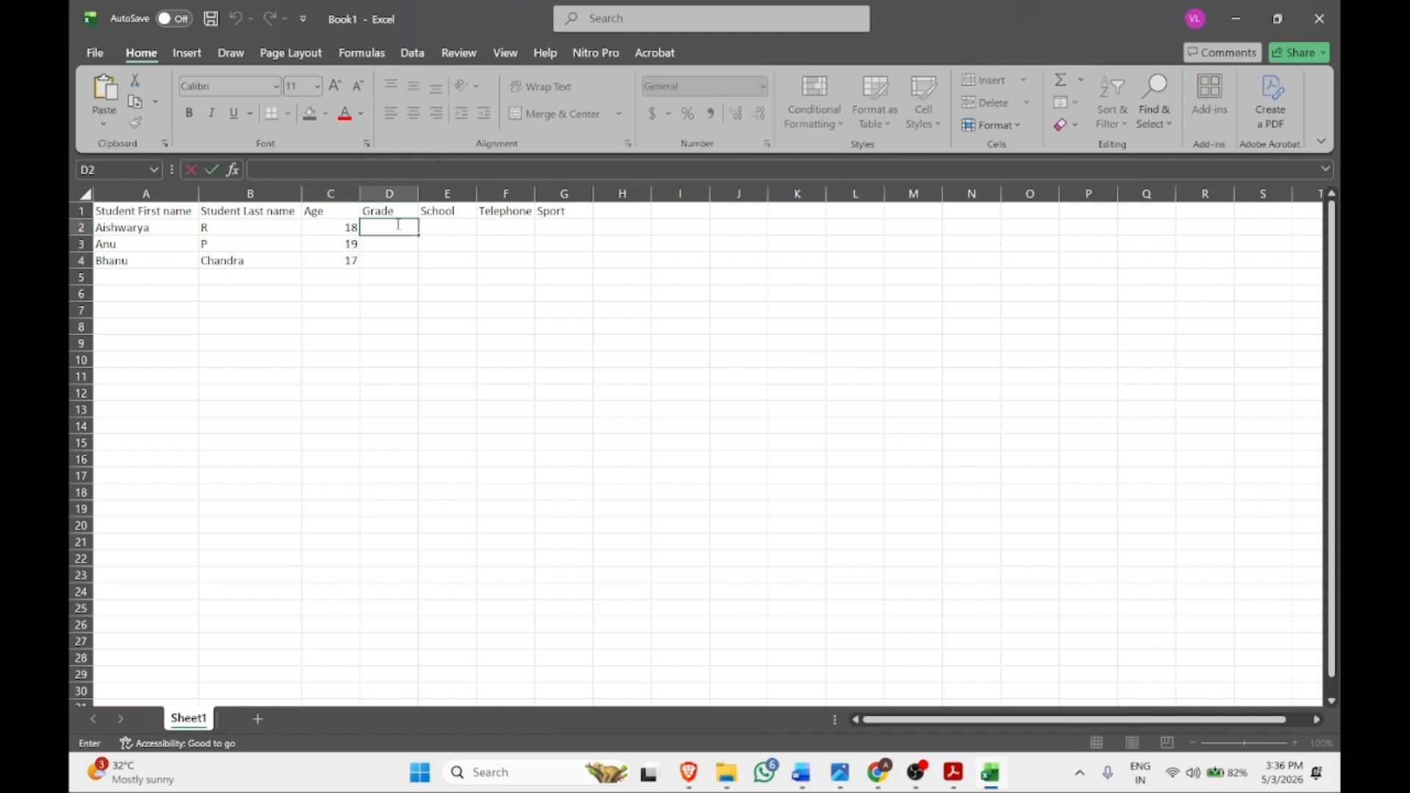
type("2")
left_click(386, 251)
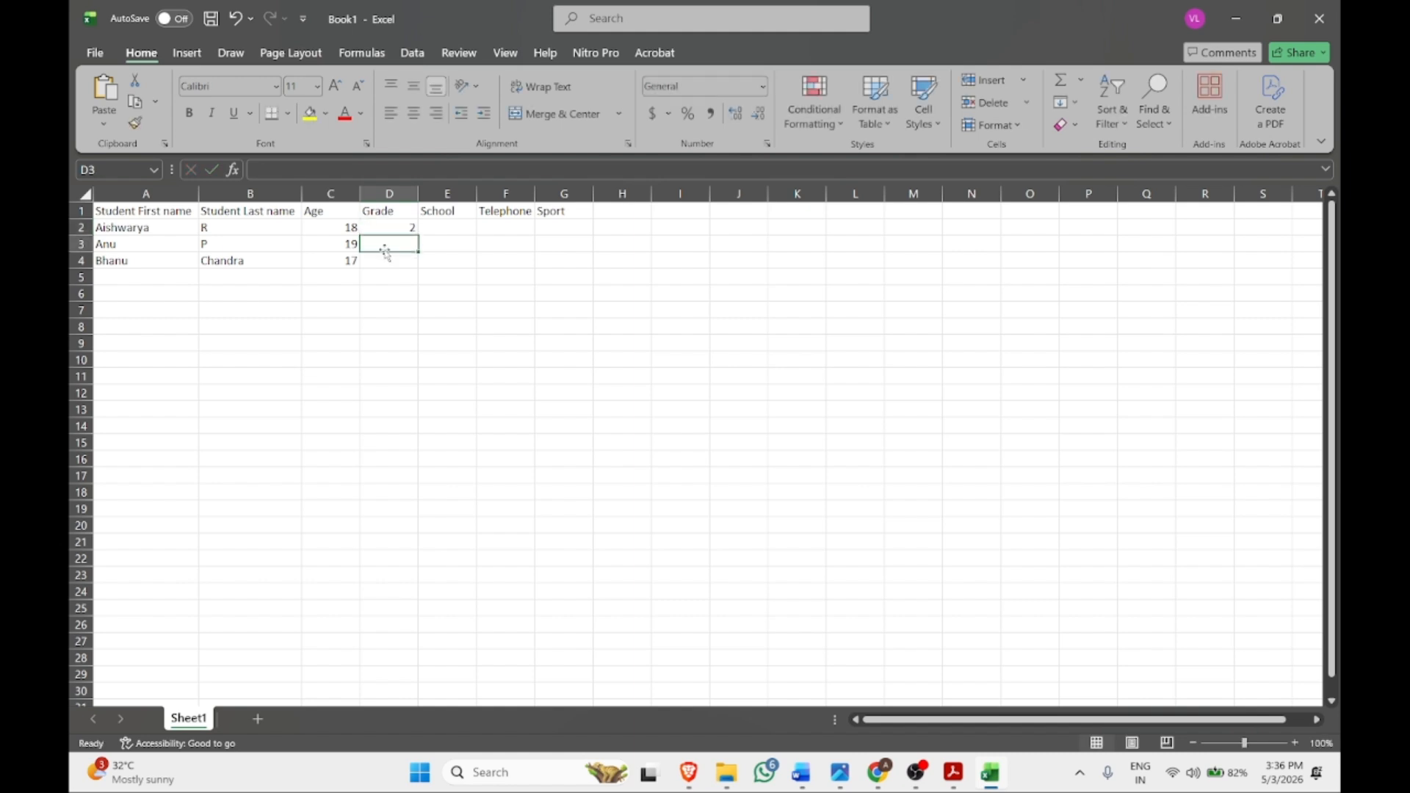
type("1")
left_click(393, 261)
type("3")
left_click(405, 277)
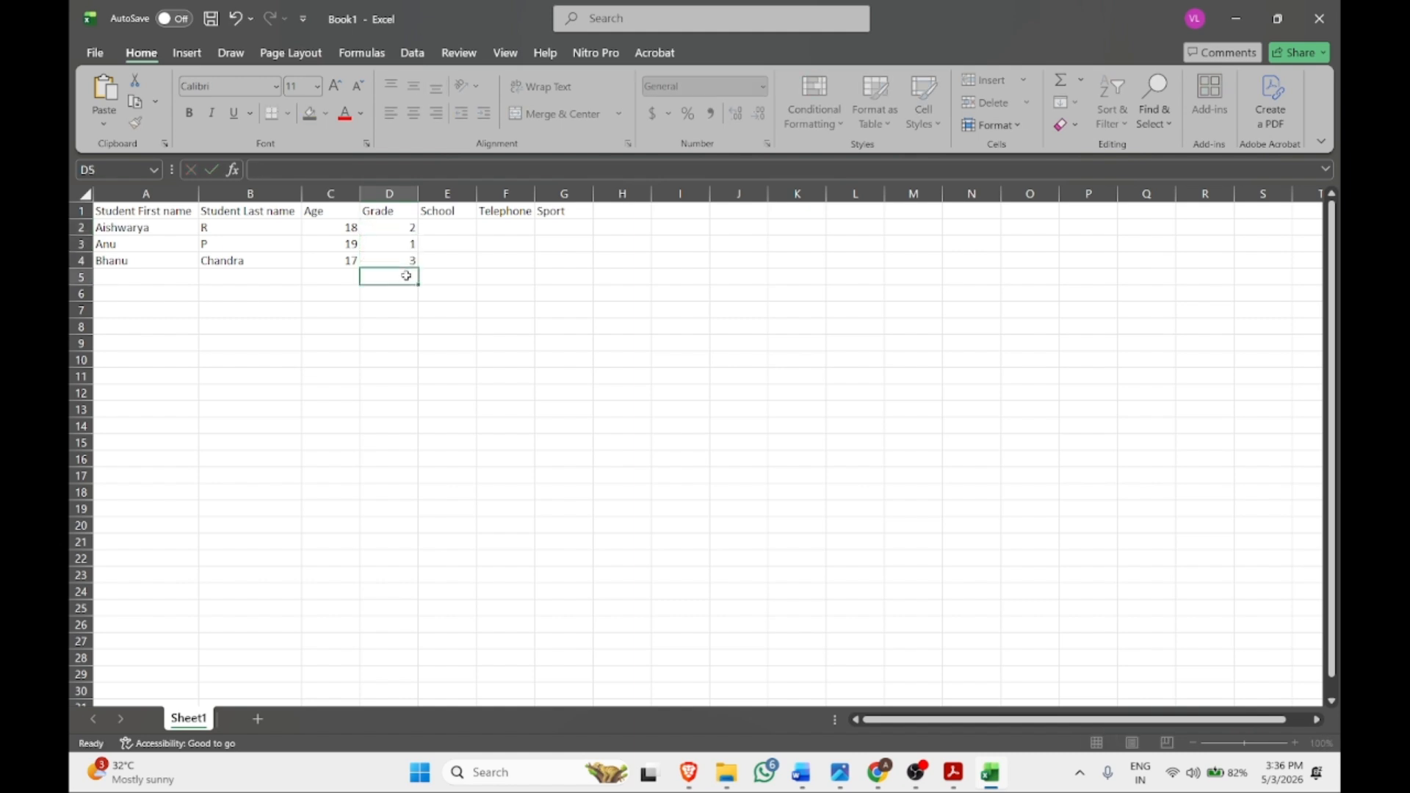
Enter school RLJIT in E2 and fill it down to E4
double_click(448, 230)
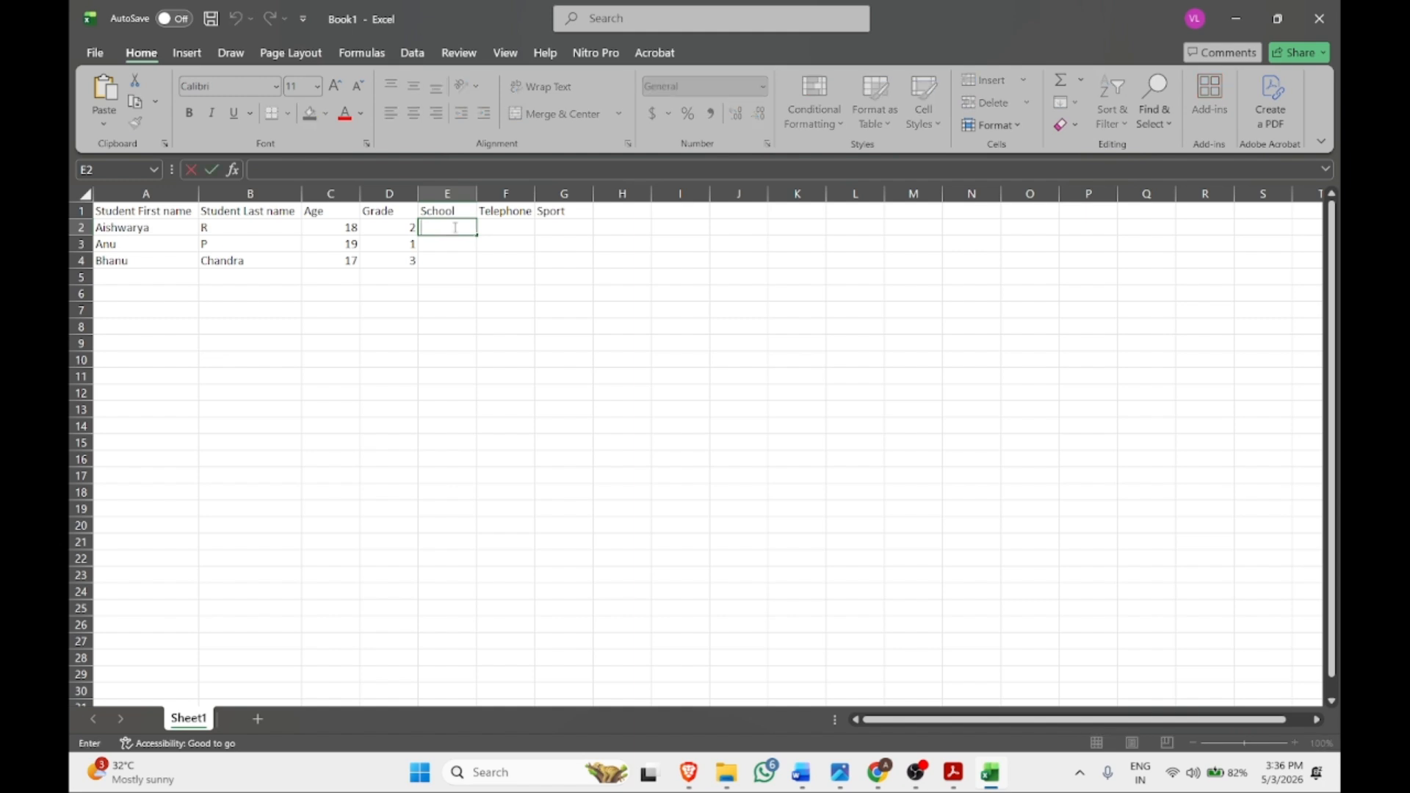
type("RLJIT")
key("Return")
left_click(464, 228)
left_click_drag(475, 235, 475, 266)
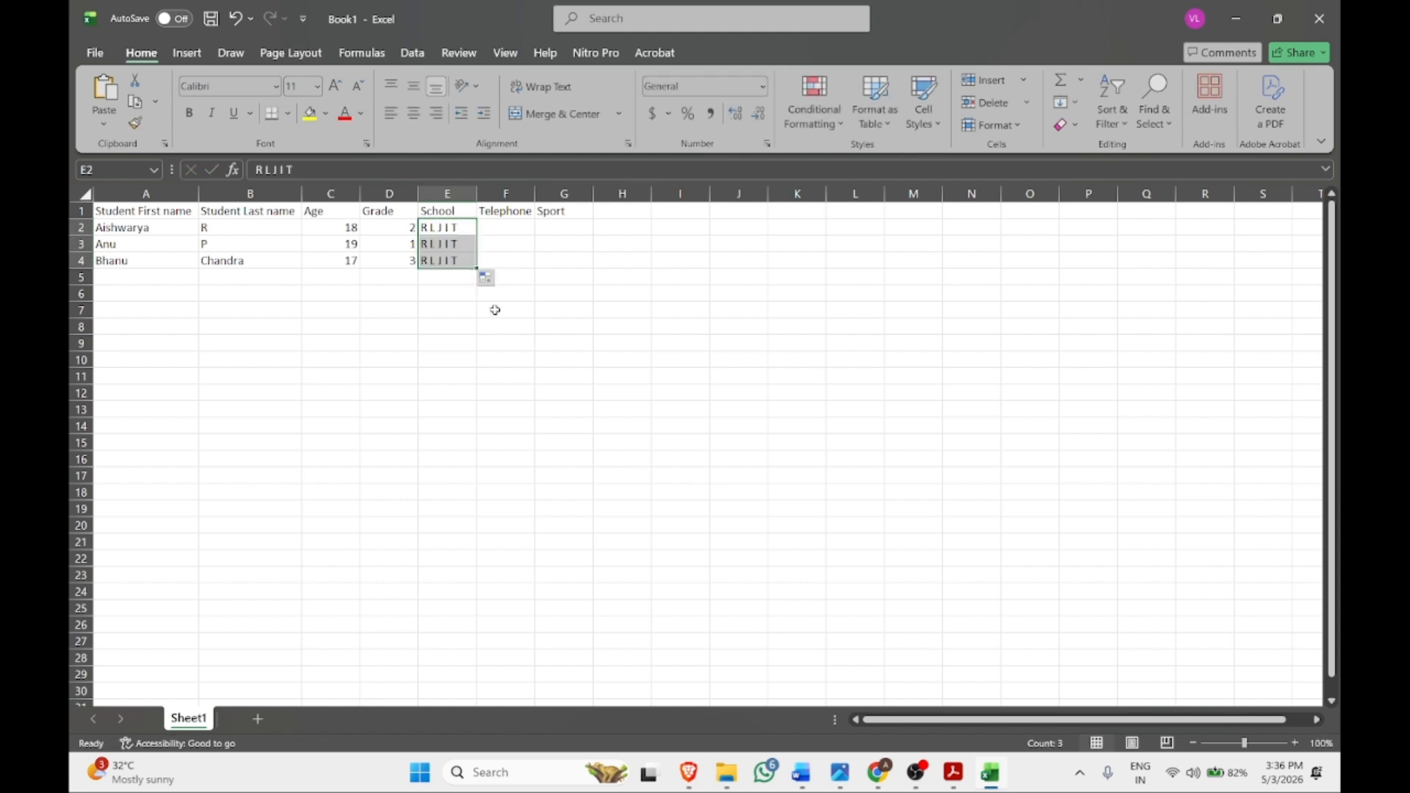
Enter telephone numbers for the three students in F2:F4
left_click(509, 229)
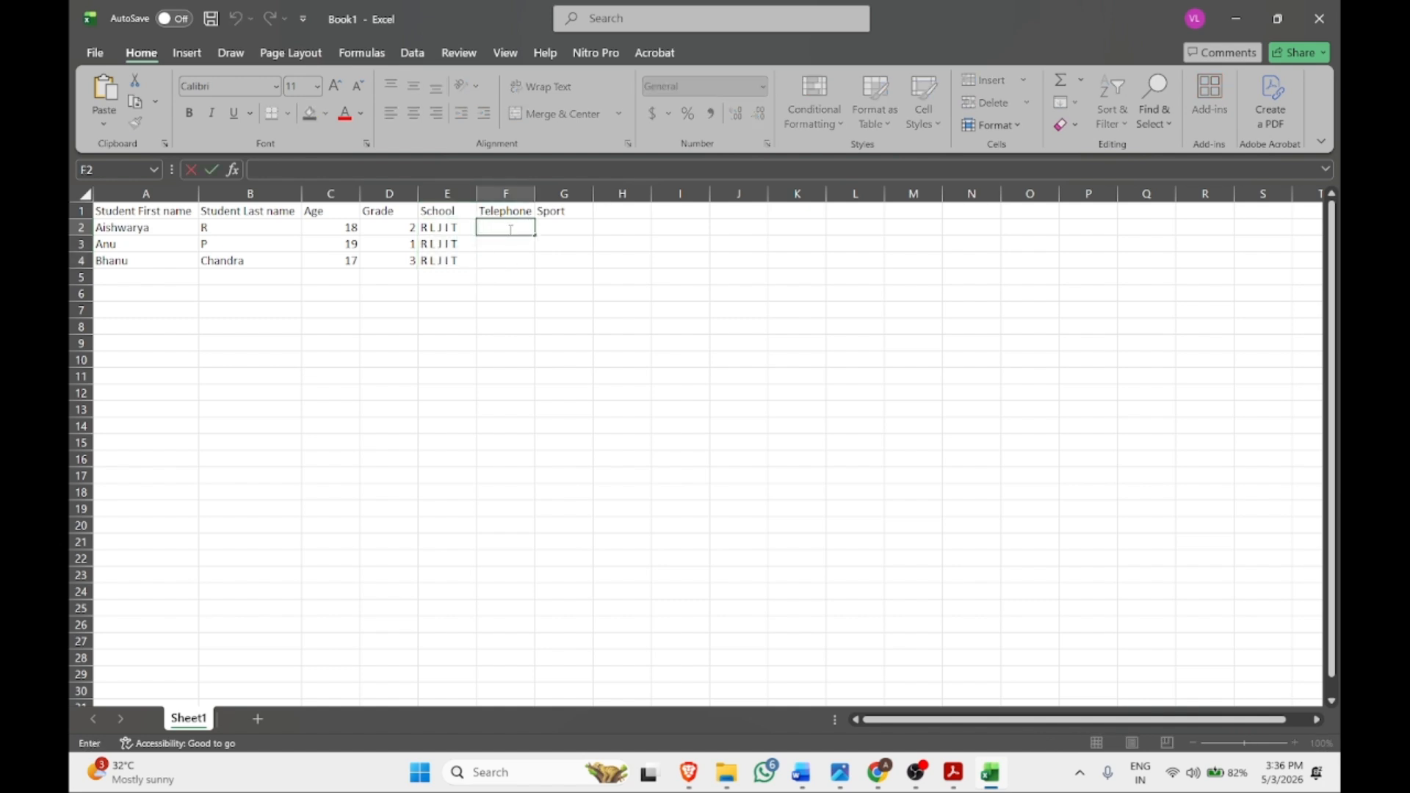
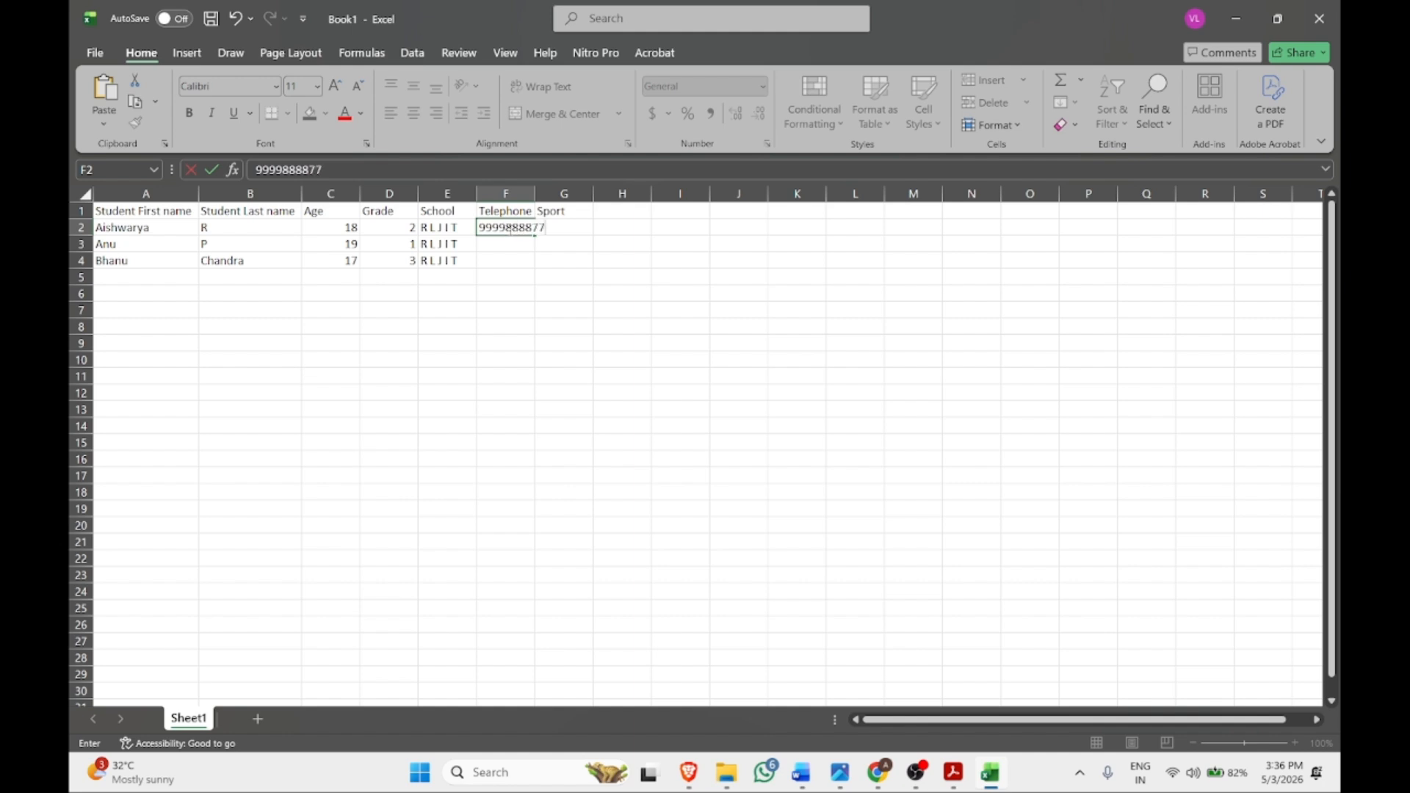
key("Return")
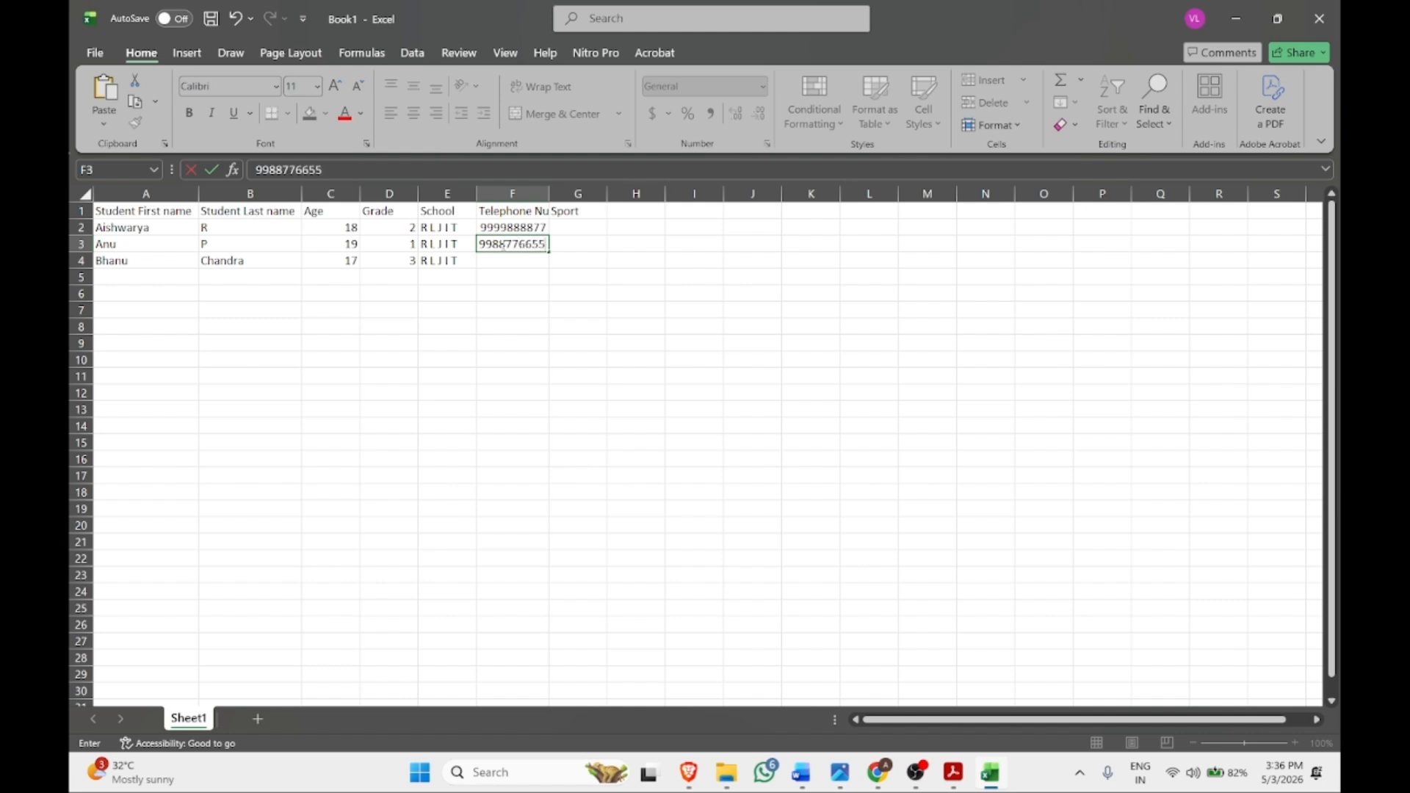
key("Return")
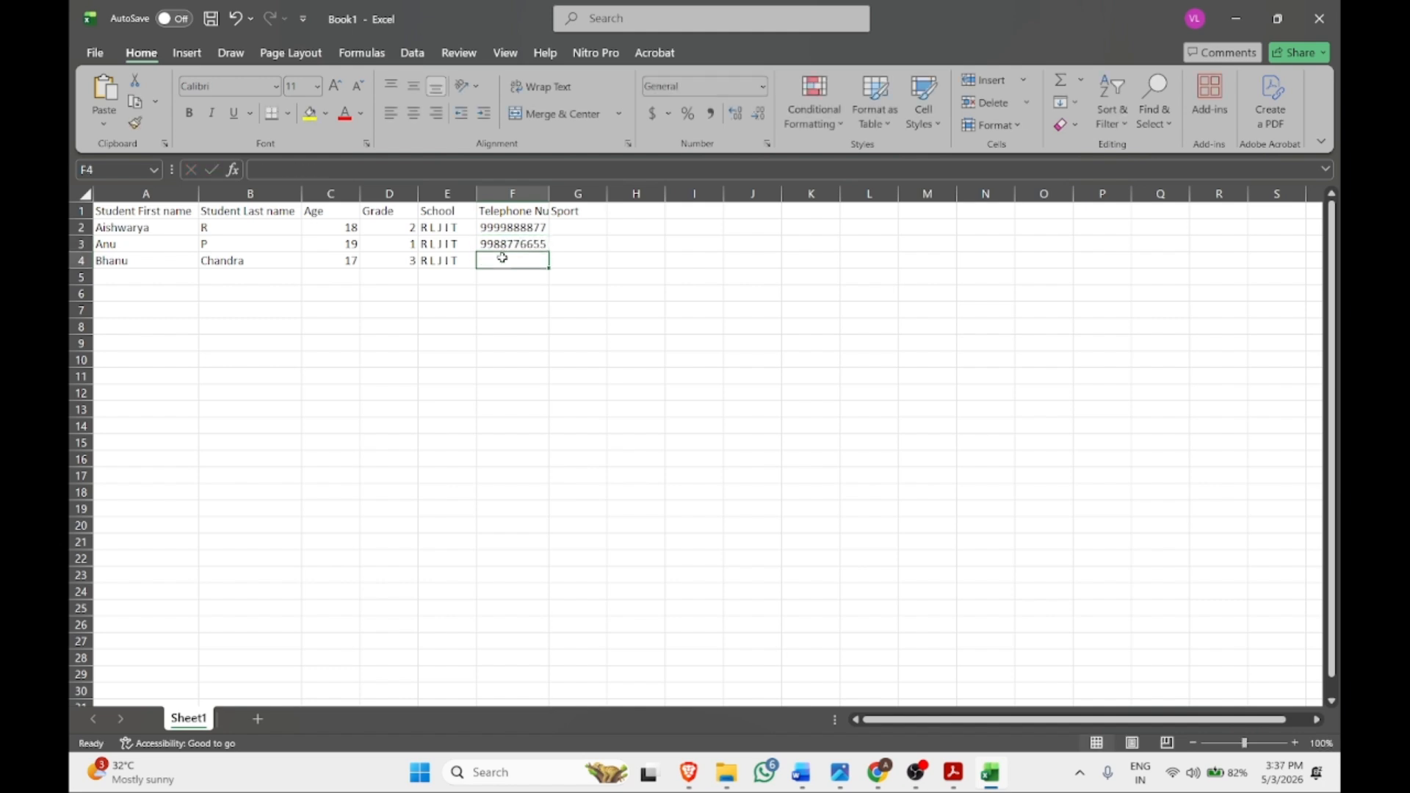
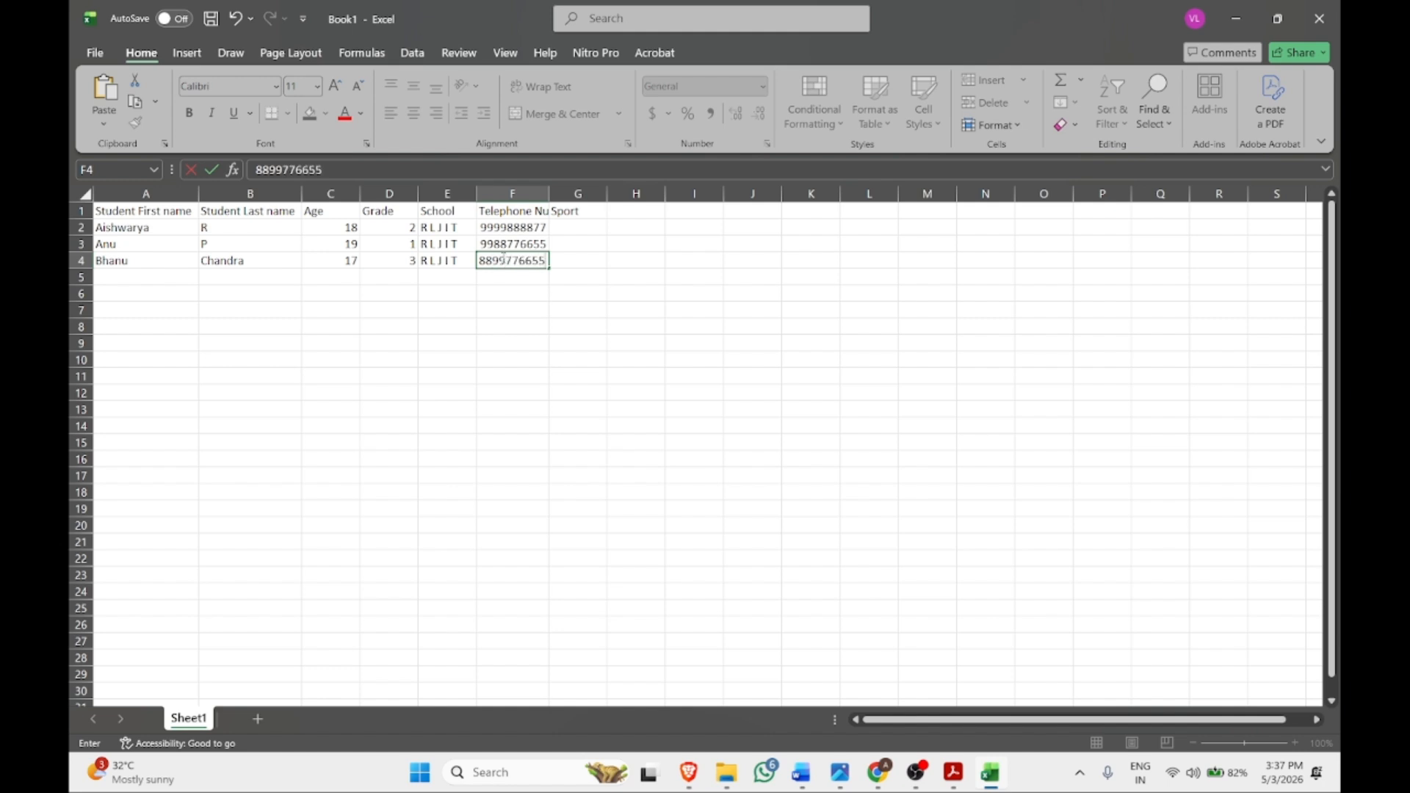
left_click(473, 360)
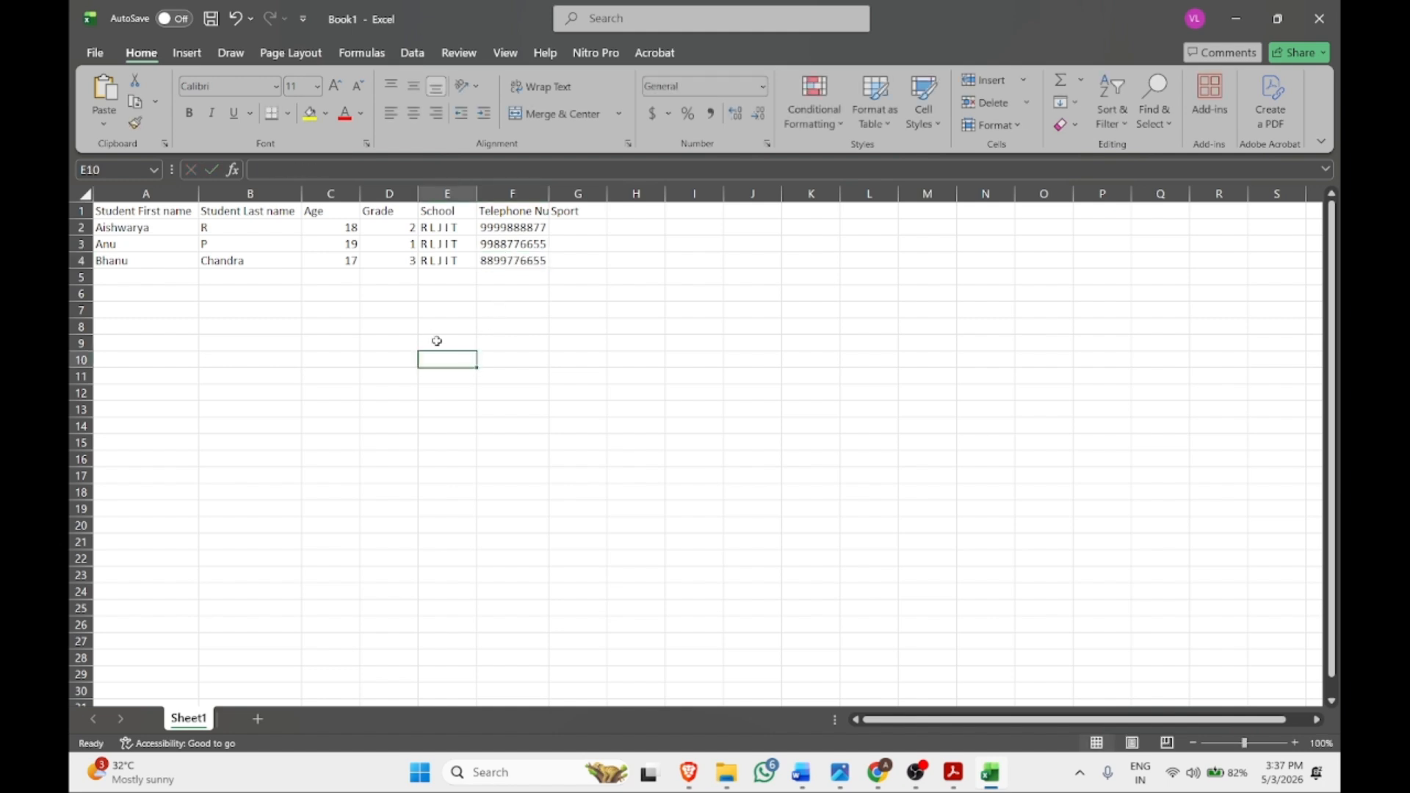
left_click(132, 279)
left_click(140, 530)
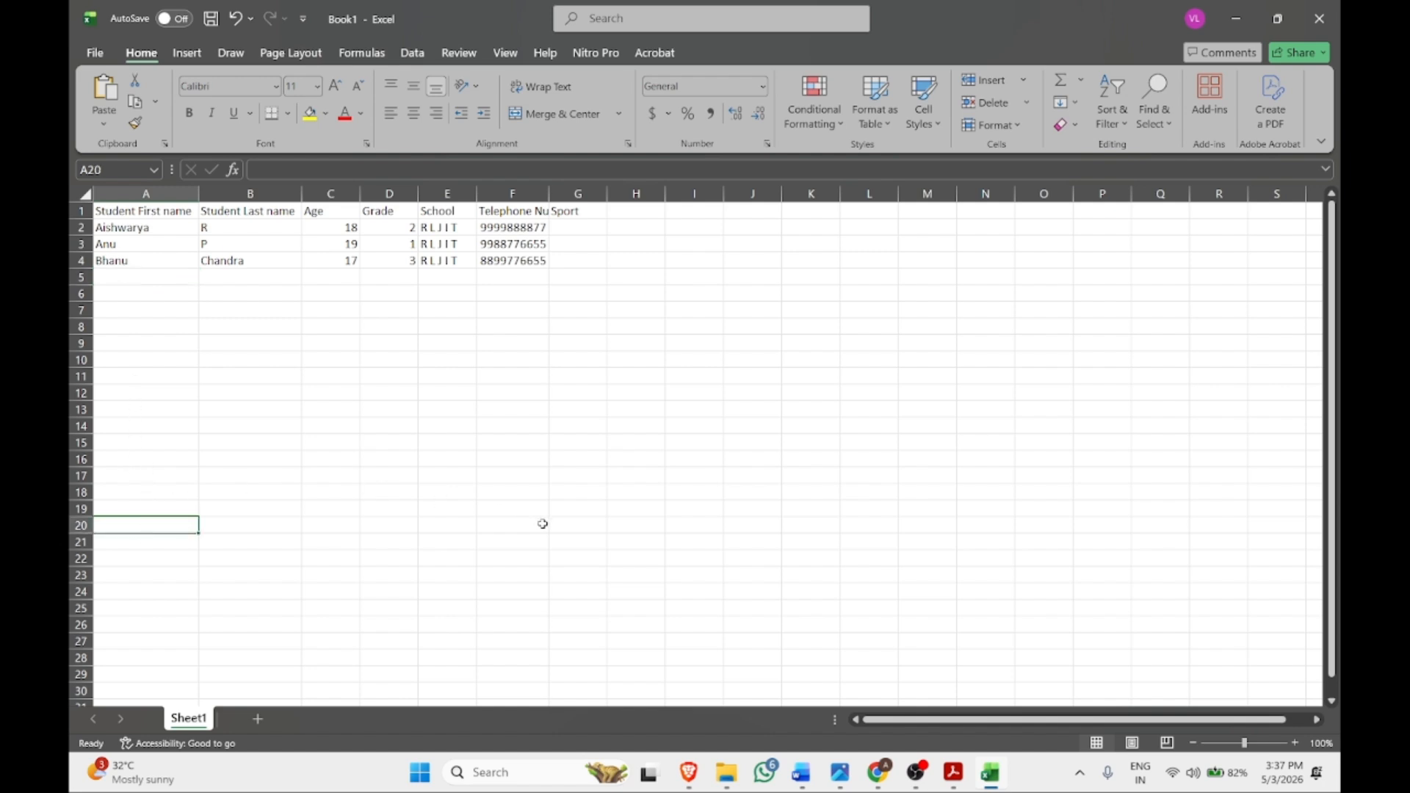
Check the syllabus, return to Excel, review the student rows and cancel the pending copy
left_click(955, 772)
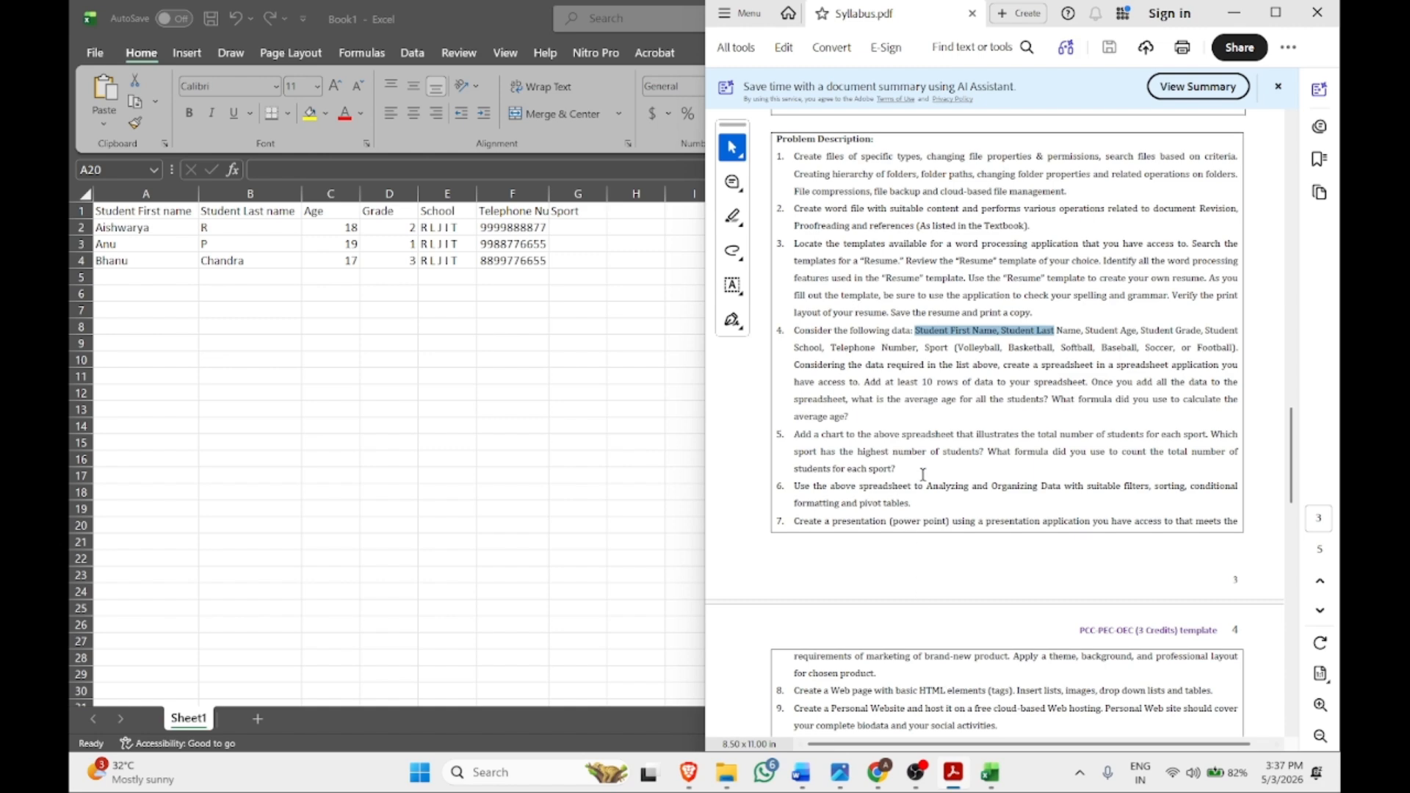
left_click(935, 387)
key("alt+Tab")
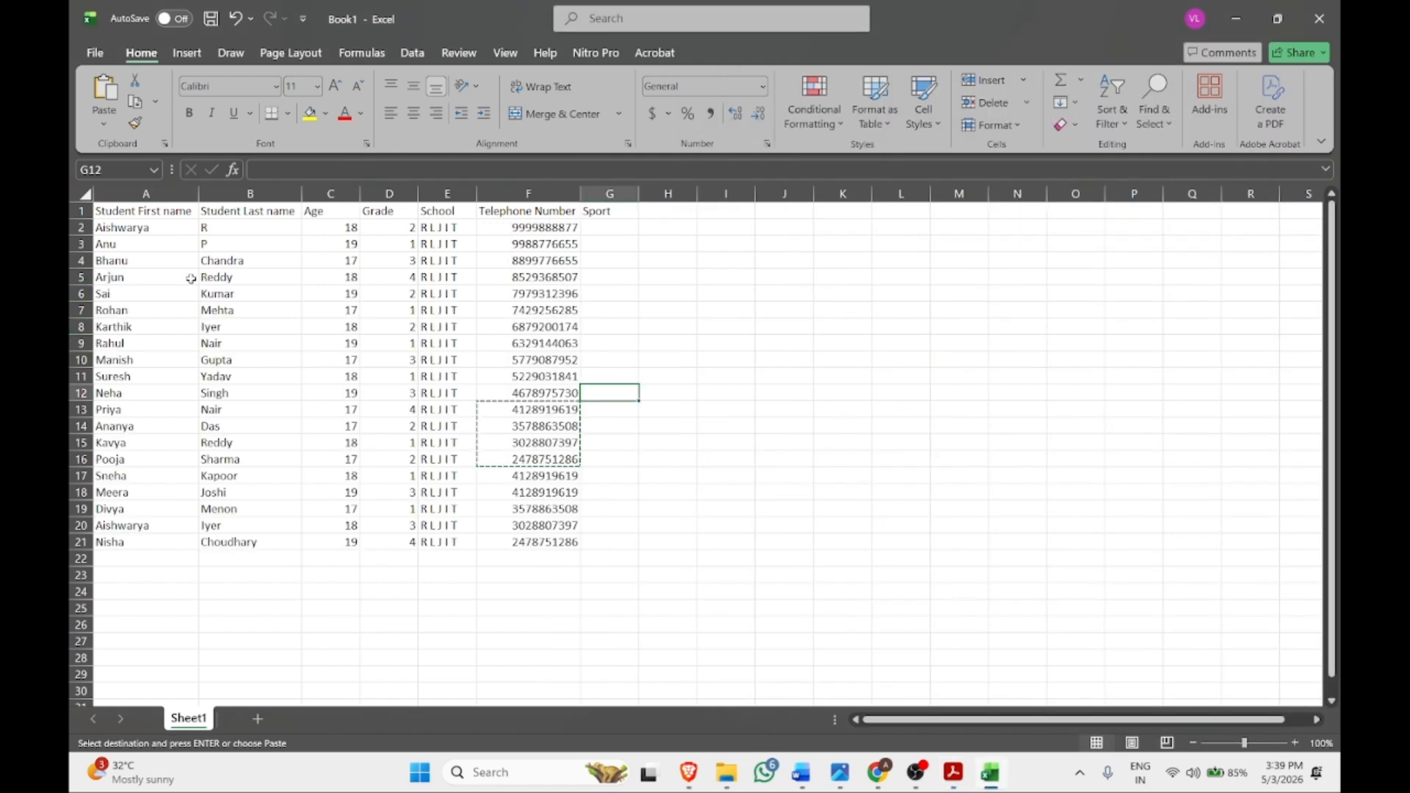
left_click_drag(158, 230, 577, 367)
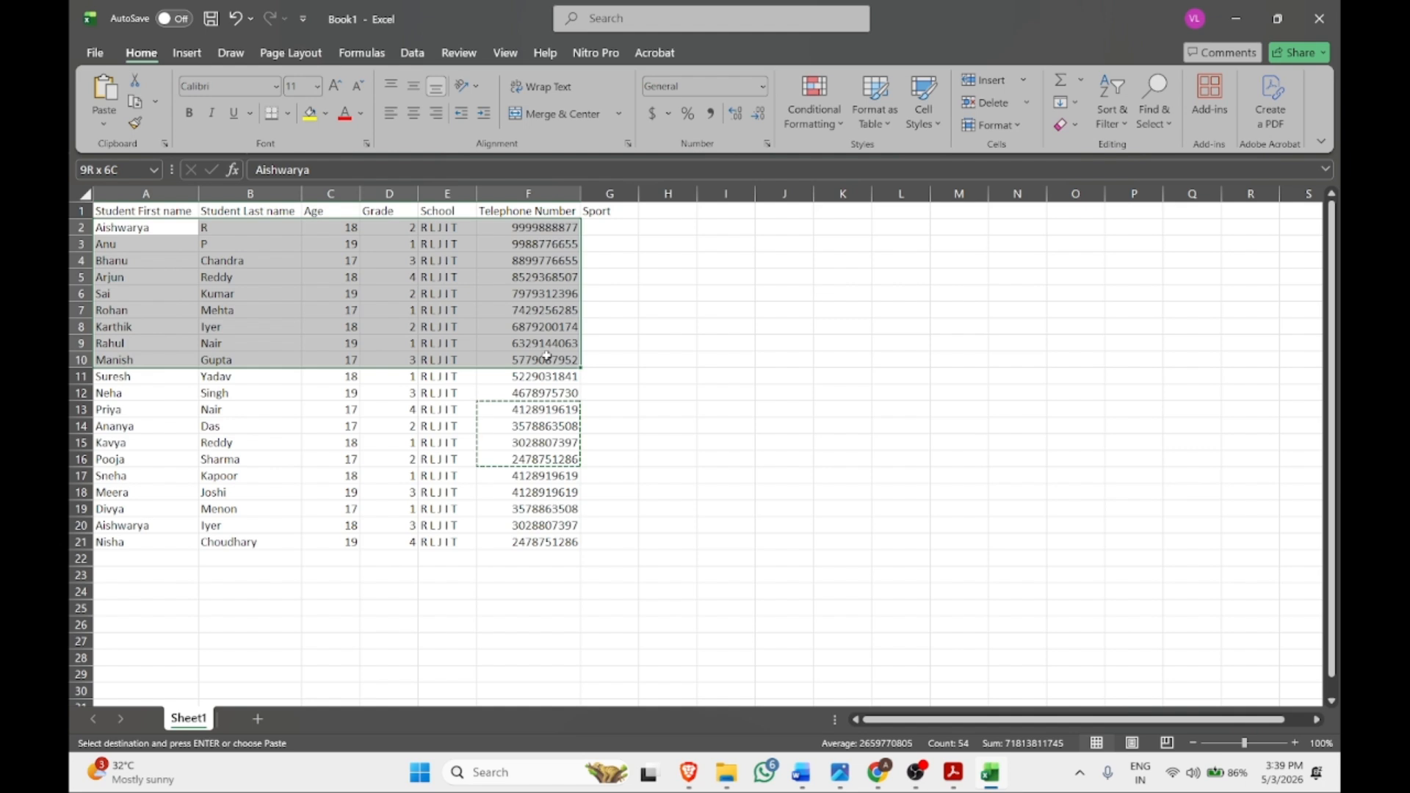
left_click(528, 409)
key("Escape")
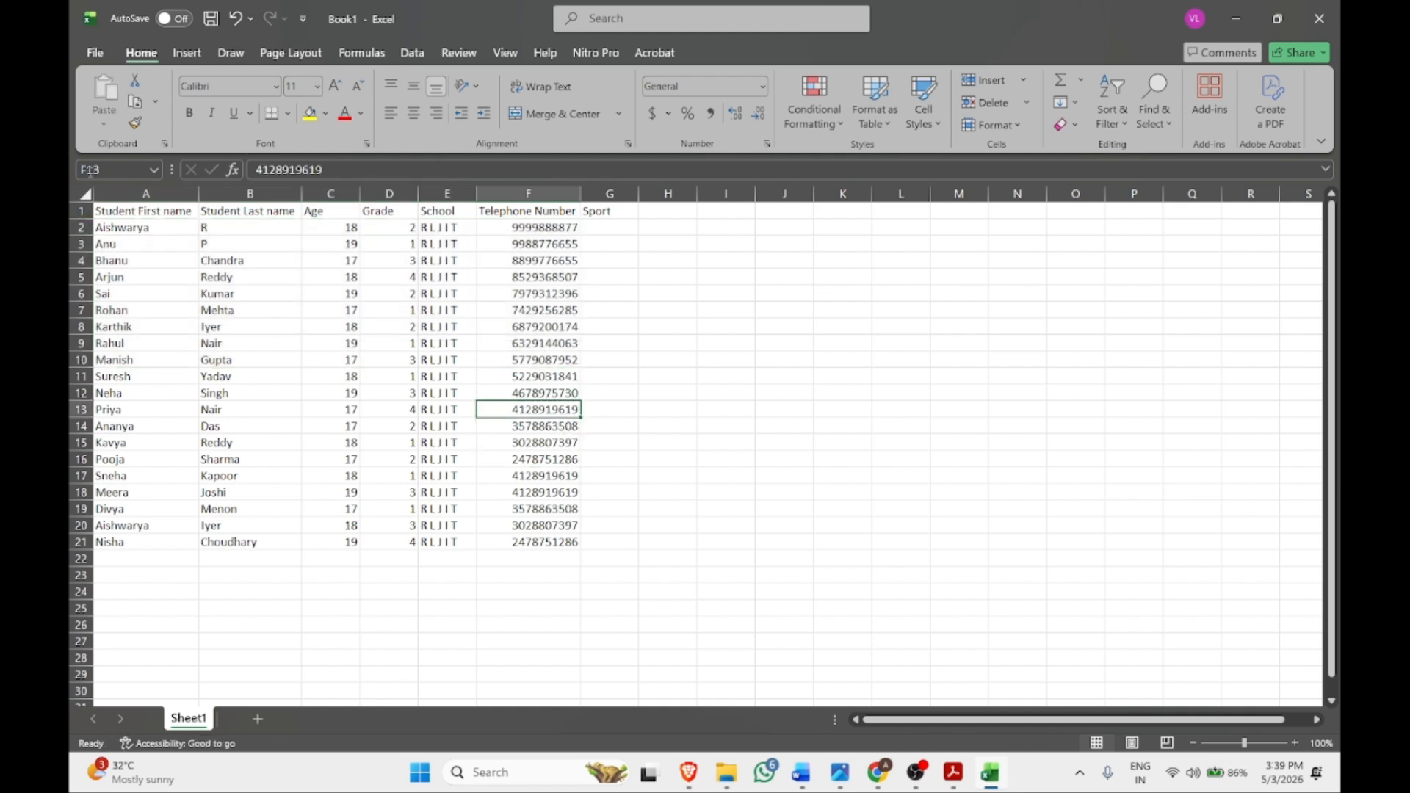
left_click(80, 210)
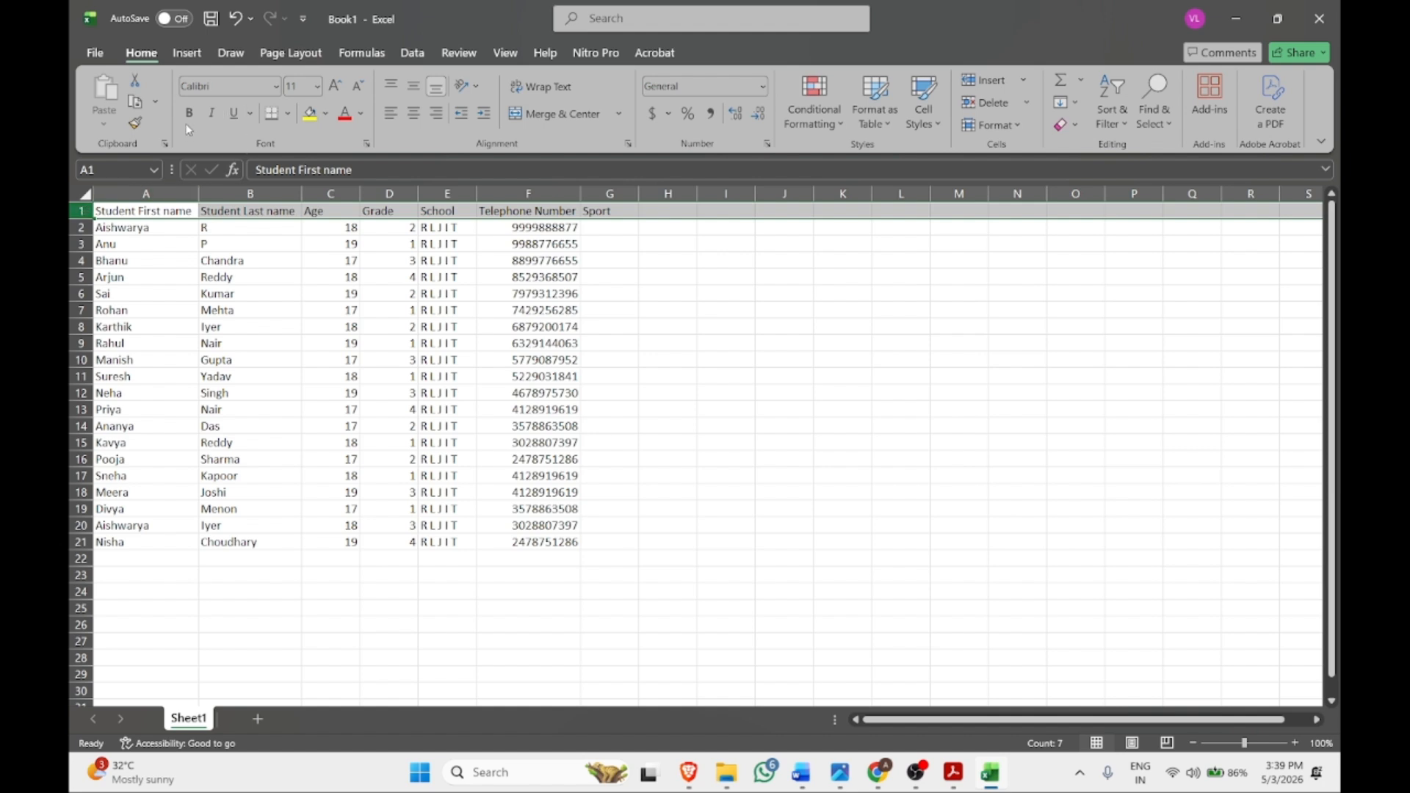
Set the whole student data range in Cambria font
left_click(181, 294)
key("ctrl+a")
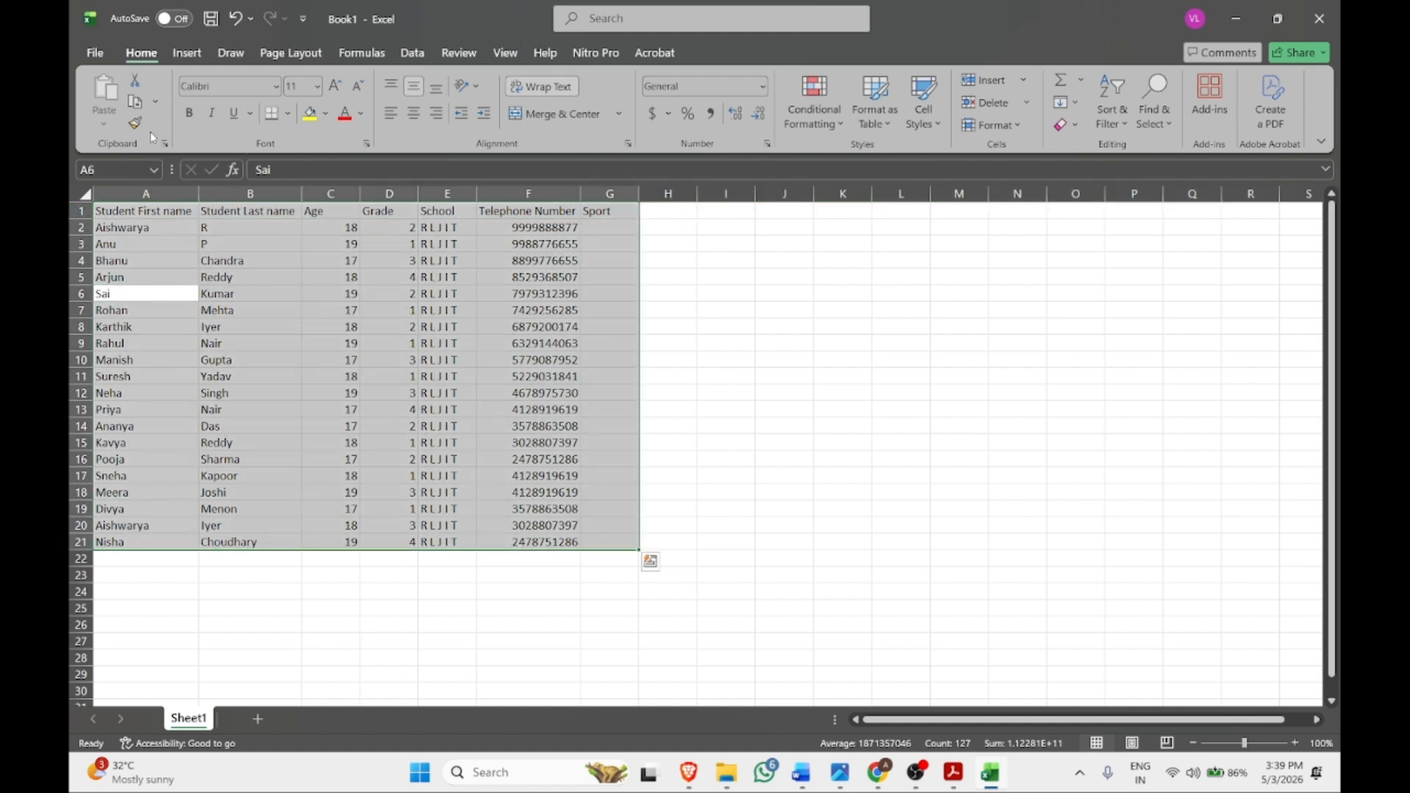
left_click(224, 86)
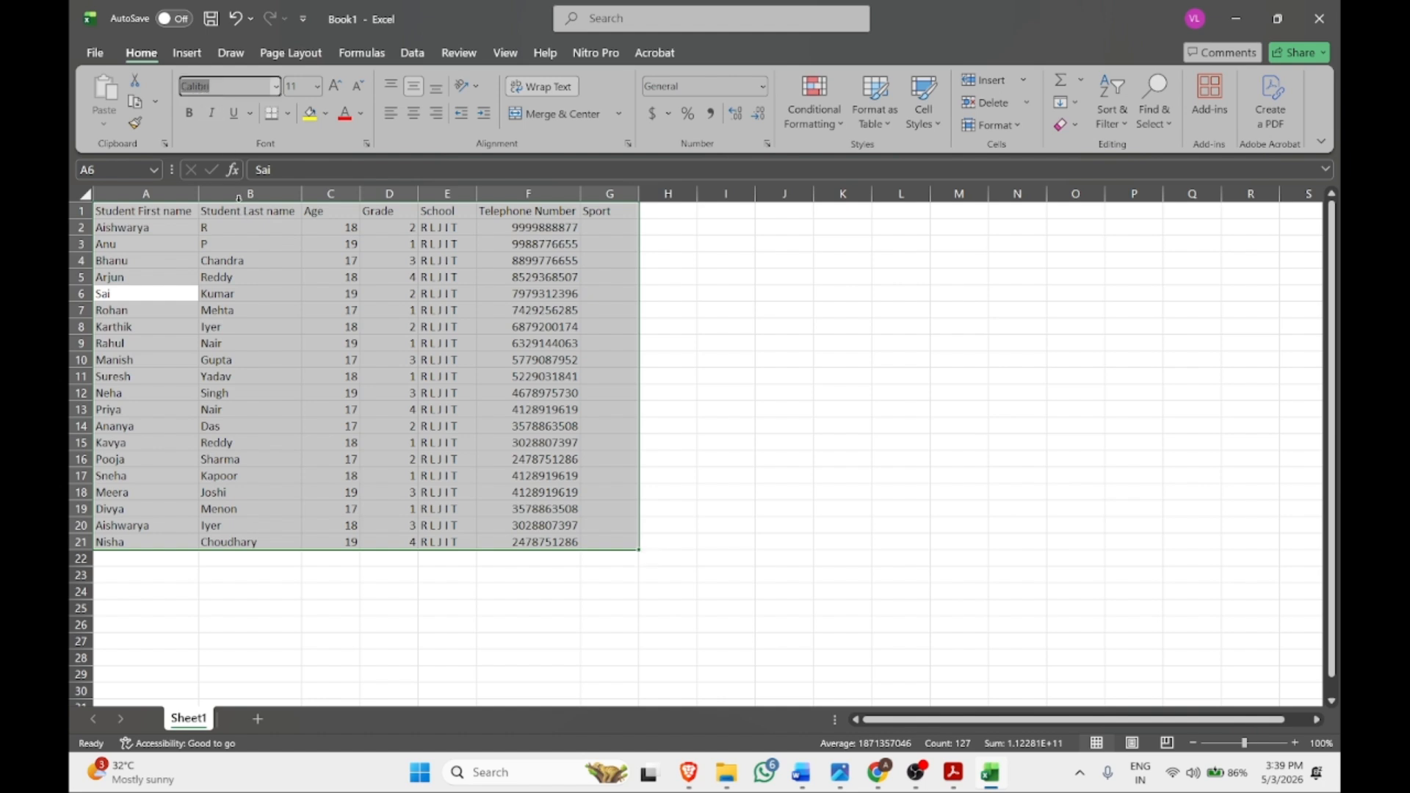
type("Cambria")
key("Return")
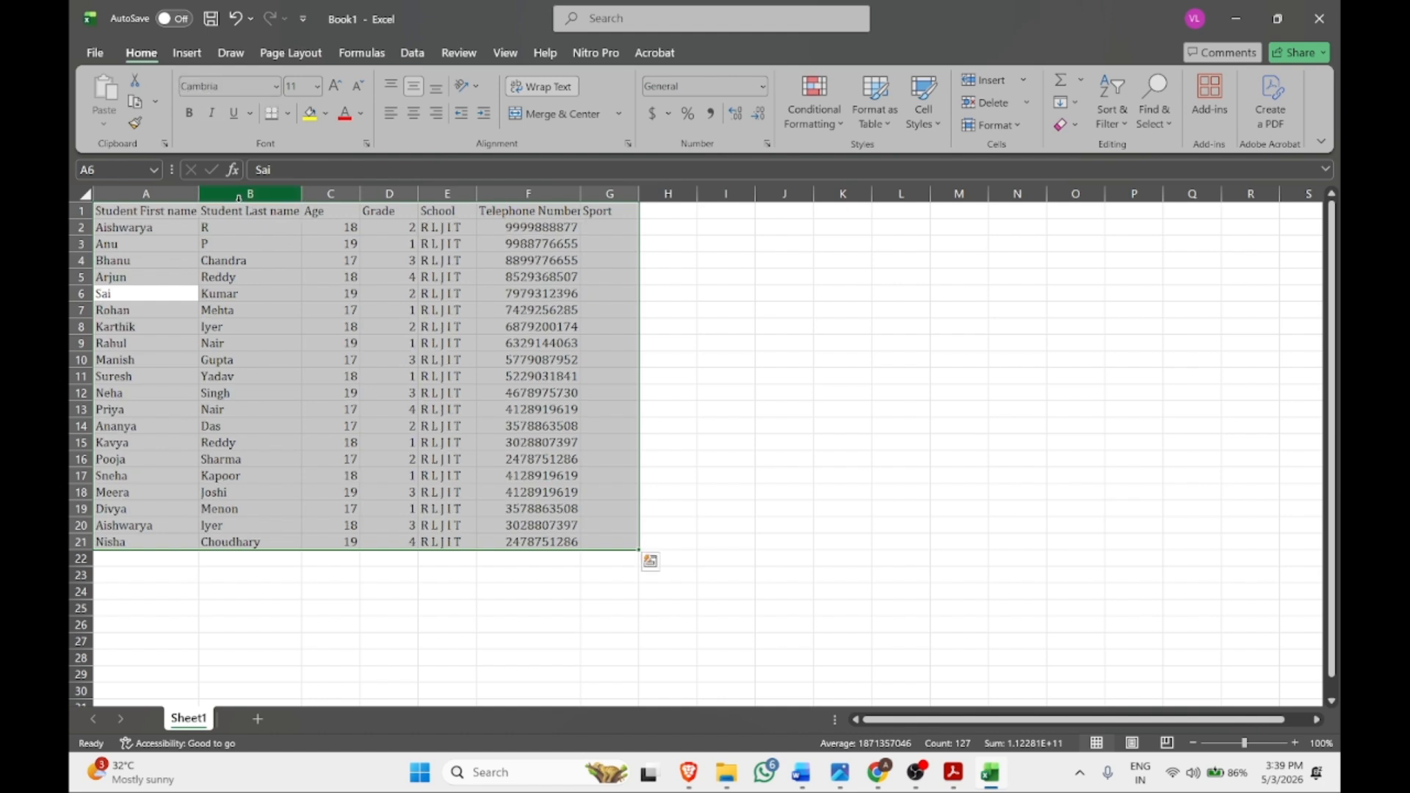
Make headers A1:F1 bold with wrapped text
left_click_drag(144, 213, 544, 212)
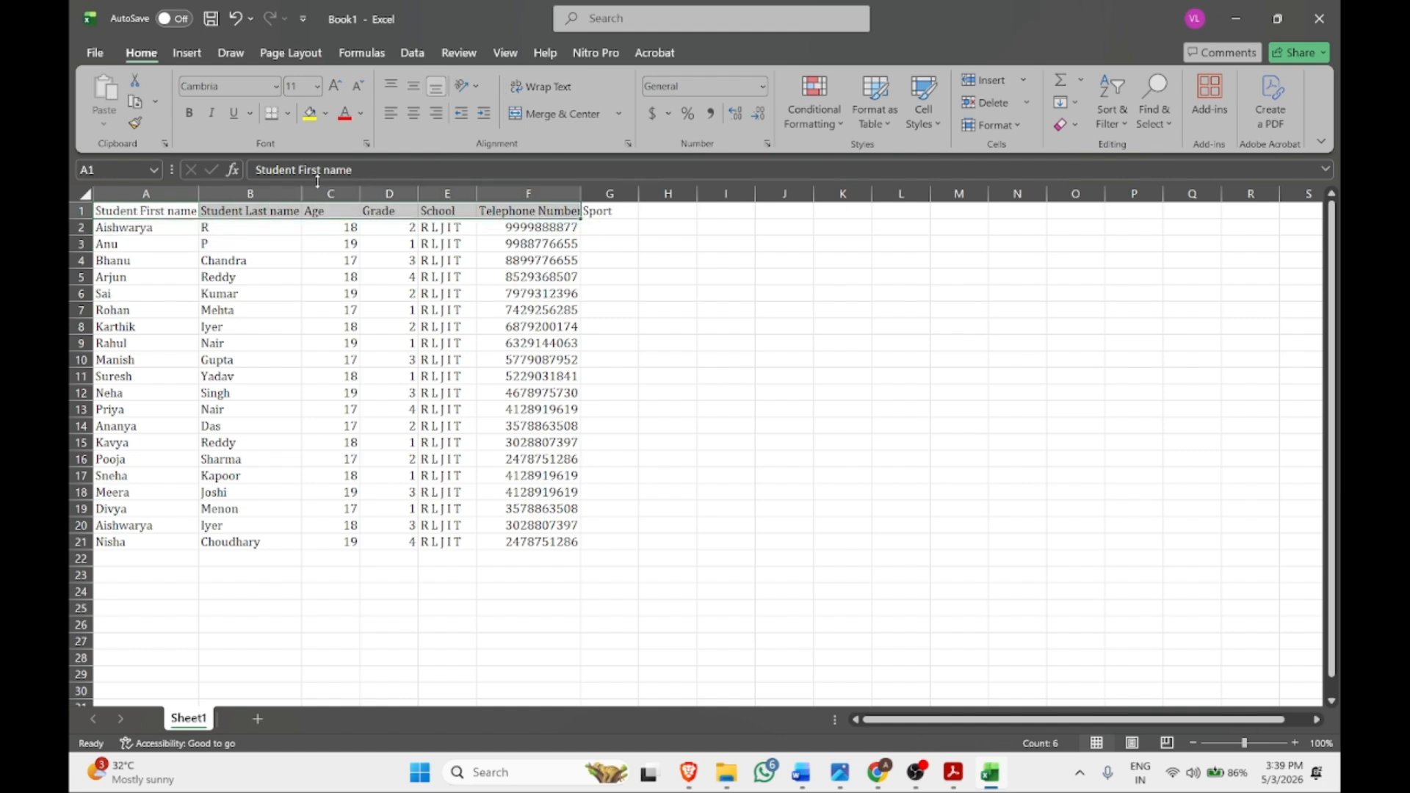
left_click(592, 230)
left_click(188, 114)
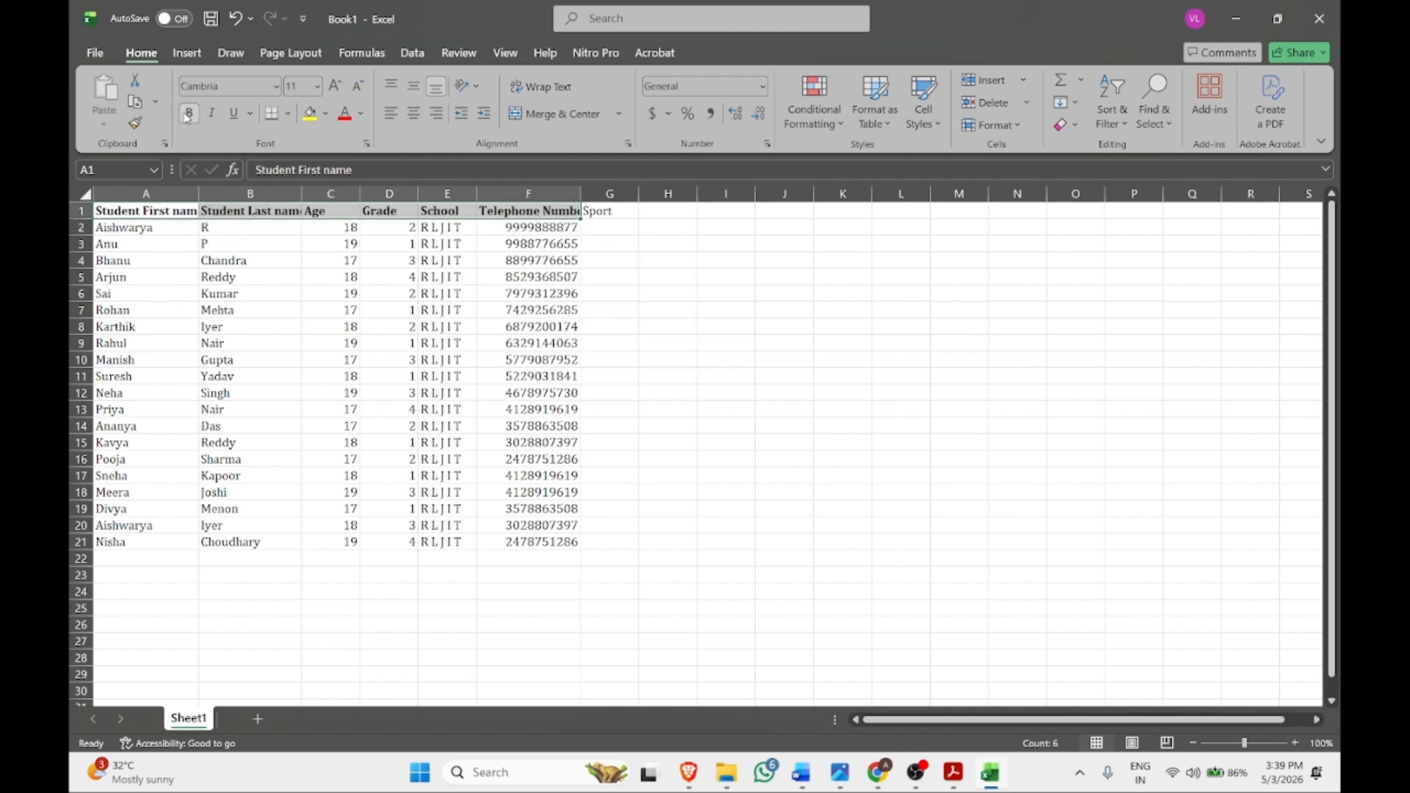
left_click(535, 86)
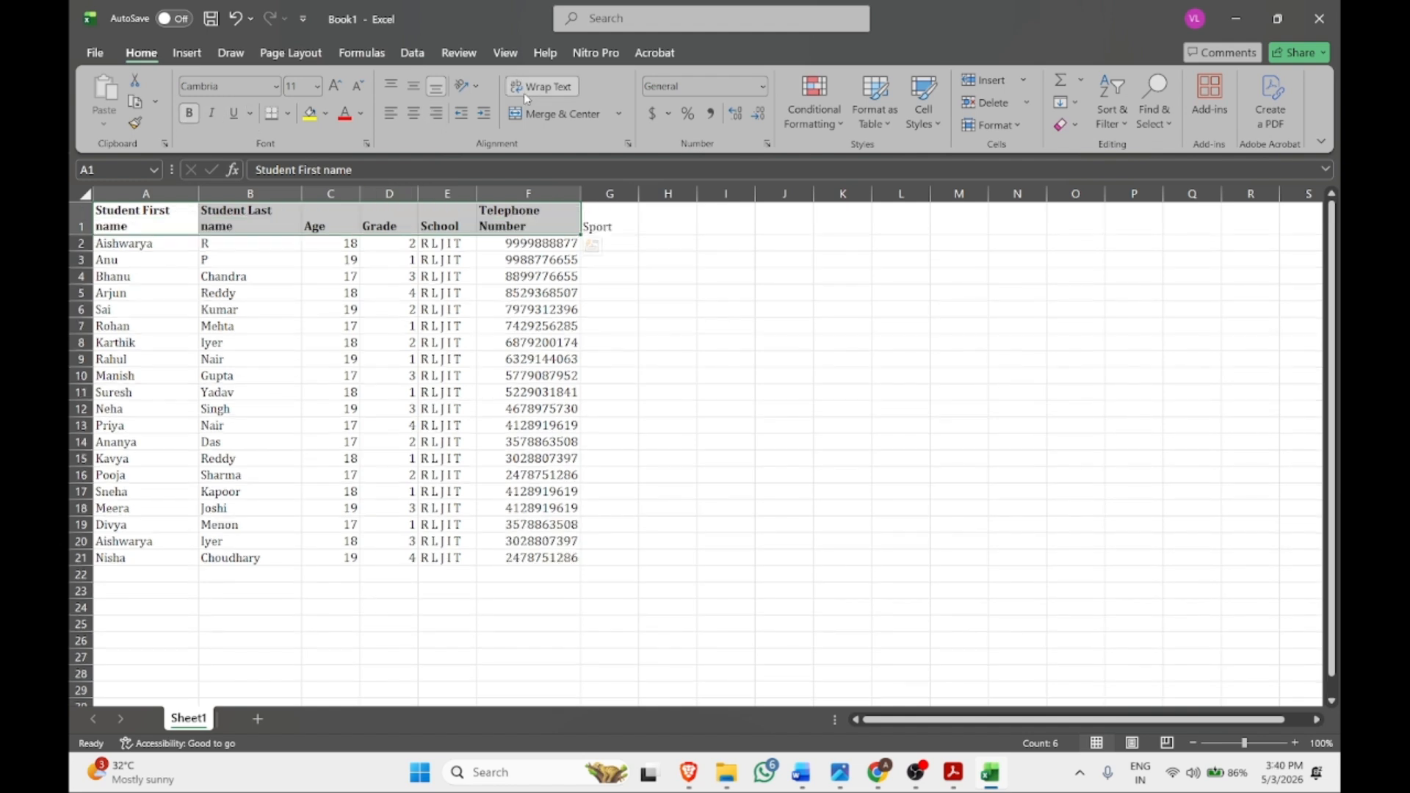
Copy the heading format from Telephone Number in F1 onto the Sport heading in G1
left_click(621, 226)
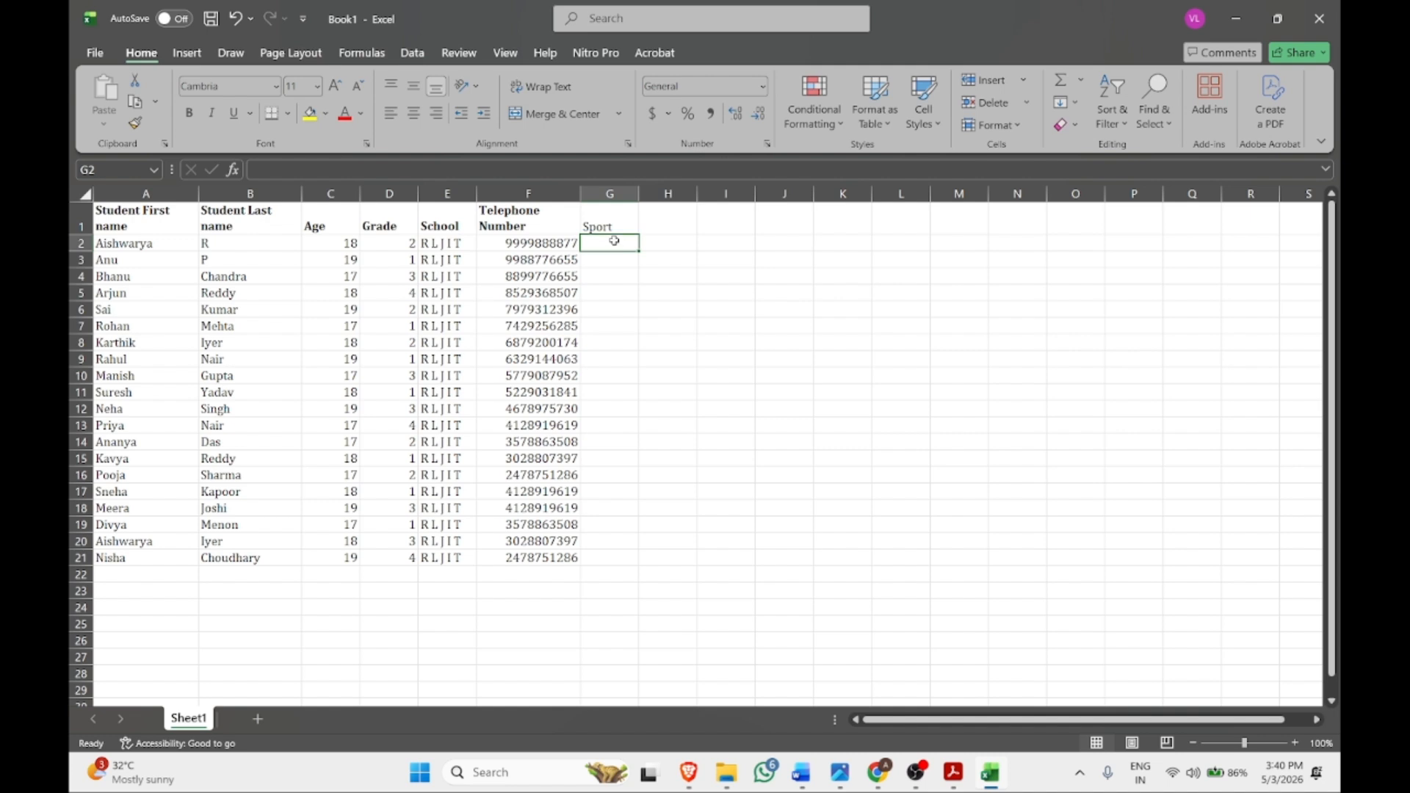
left_click(532, 214)
left_click(135, 122)
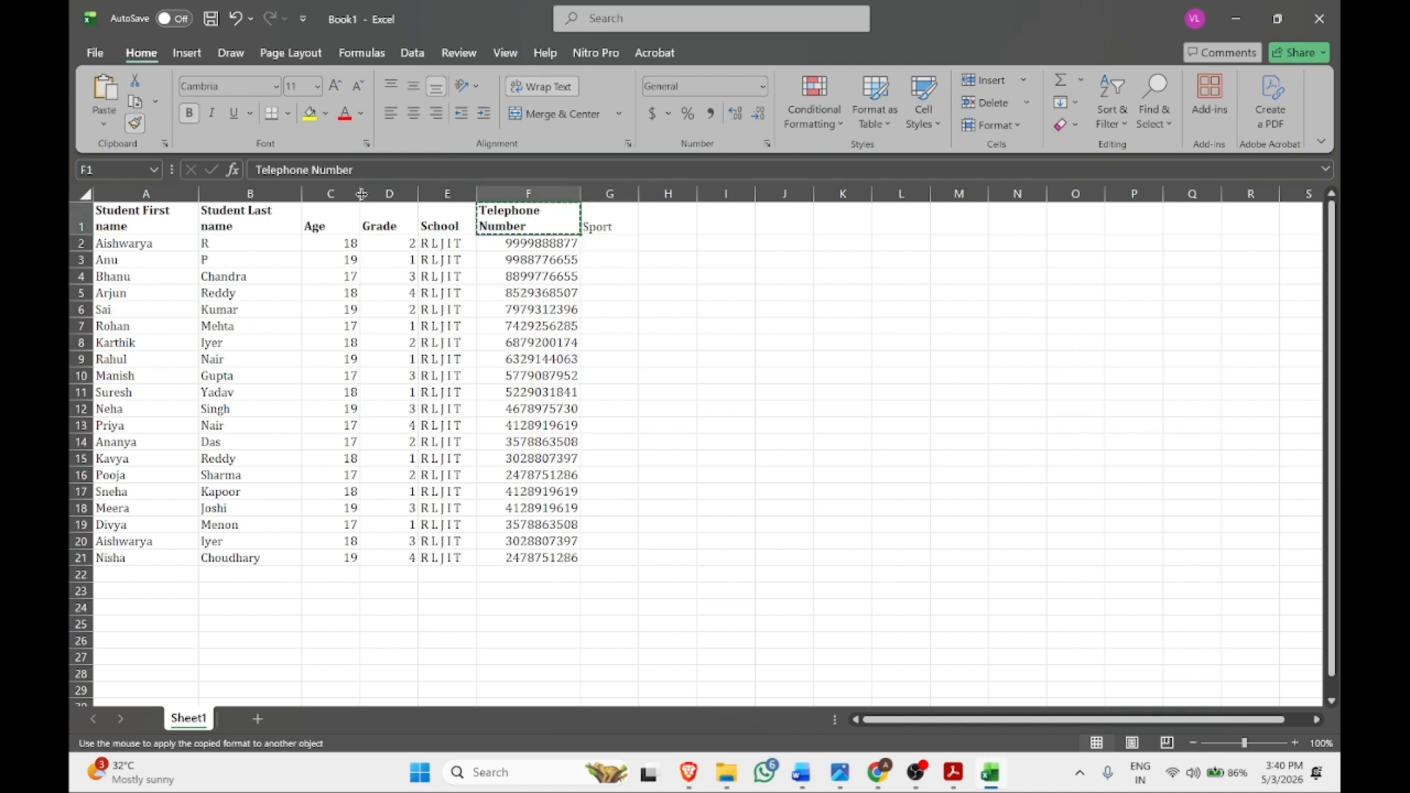
left_click(624, 224)
left_click(609, 342)
Copy Volleyball into G8 and Basketball into G4 from the syllabus PDF
left_click(953, 772)
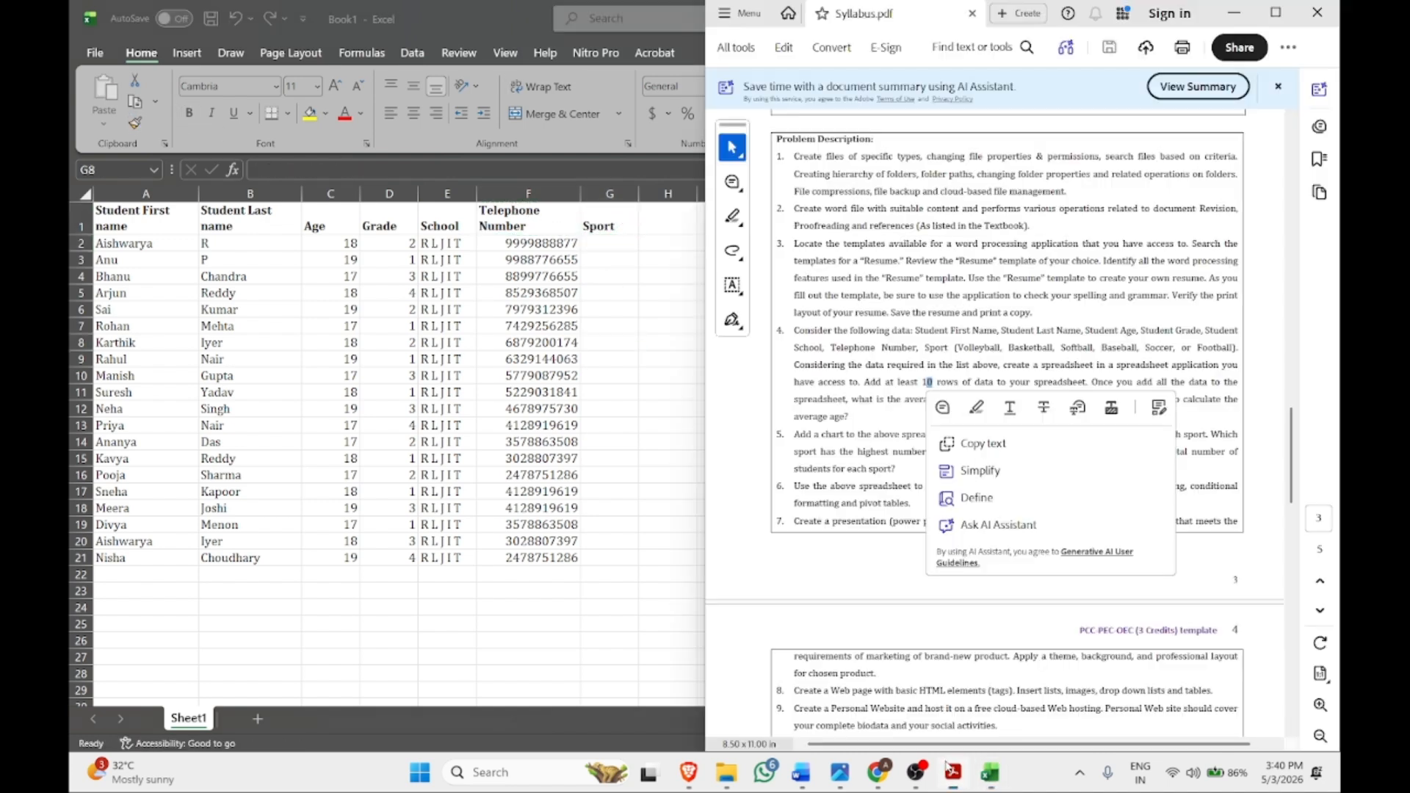
double_click(967, 350)
left_click(1024, 409)
key("alt+Tab")
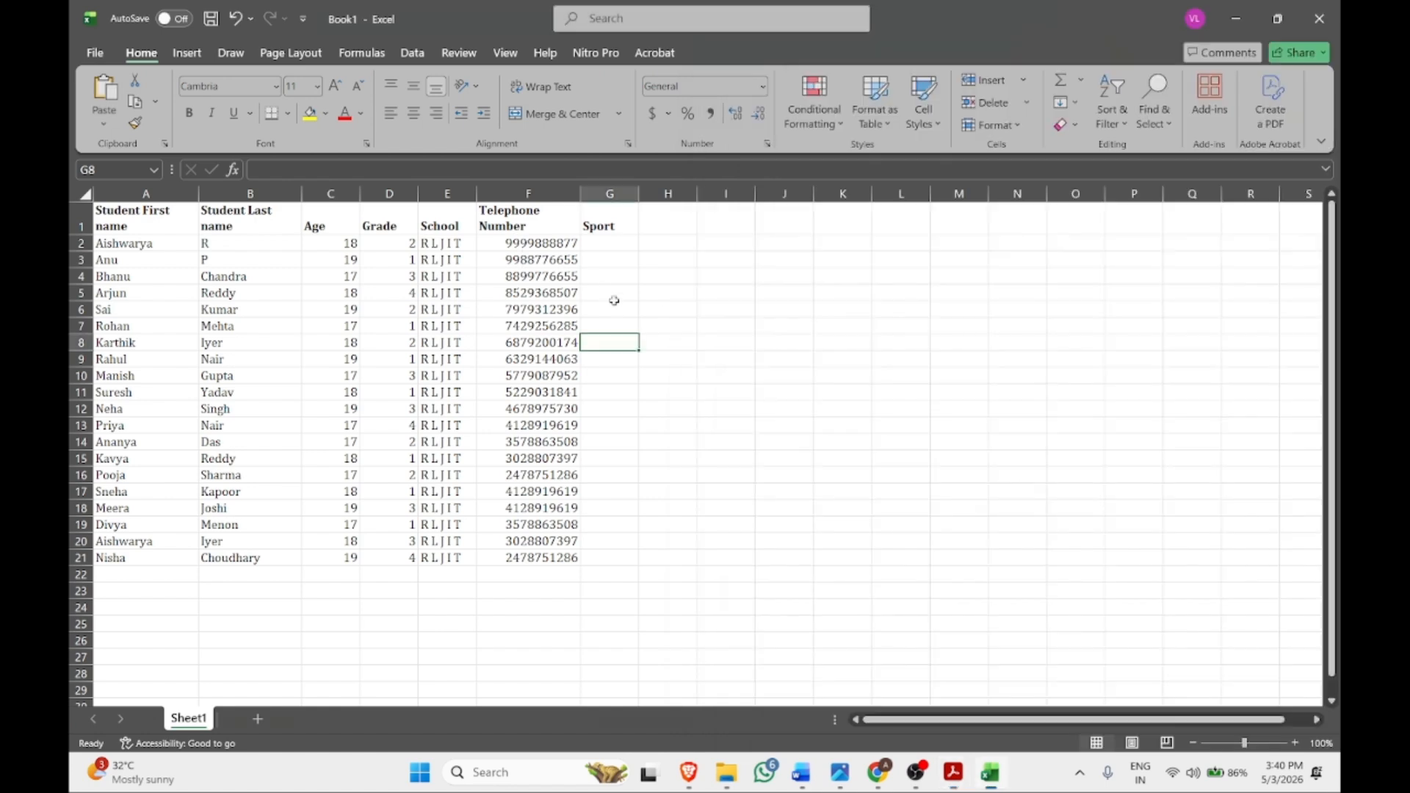
key("ctrl+v")
key("alt+Tab")
double_click(1027, 348)
key("alt+Tab")
left_click(596, 278)
key("ctrl+v")
Copy Softball into G12 and Baseball into G3 from the syllabus PDF
key("alt+Tab")
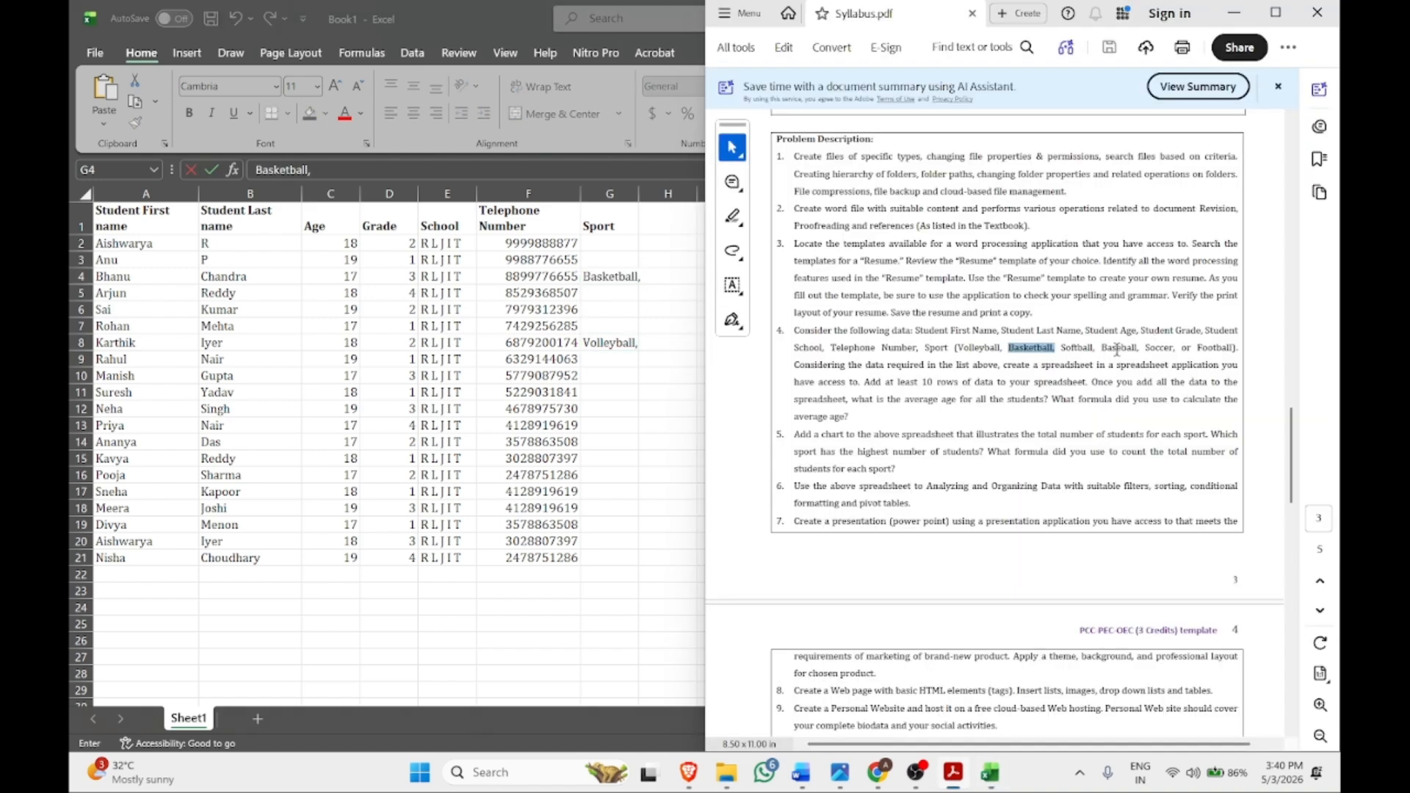
double_click(1079, 350)
key("ctrl+c")
key("alt+Tab")
left_click(634, 409)
key("ctrl+v")
key("alt+Tab")
double_click(1121, 350)
key("ctrl+c")
key("alt+Tab")
left_click(617, 258)
key("ctrl+v")
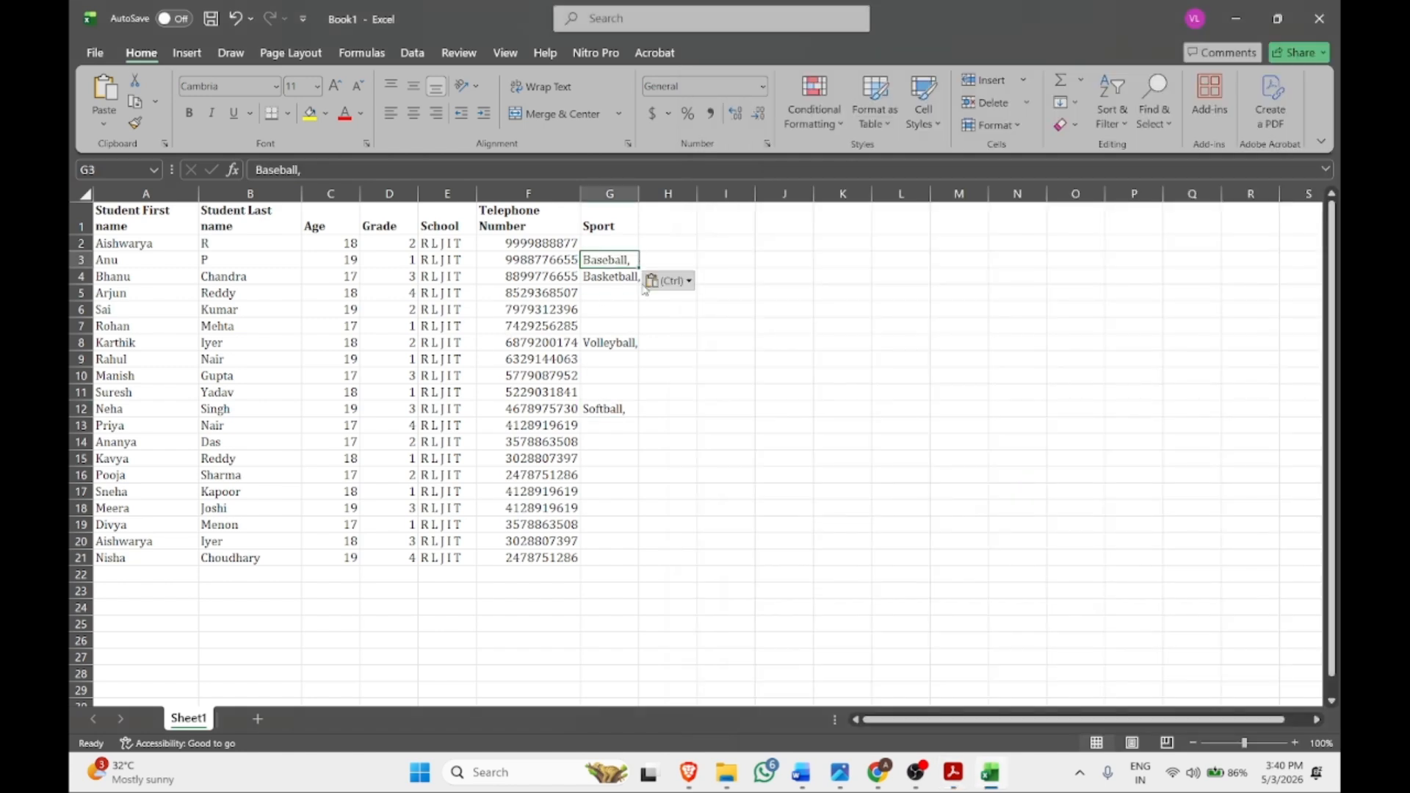
key("alt+Tab")
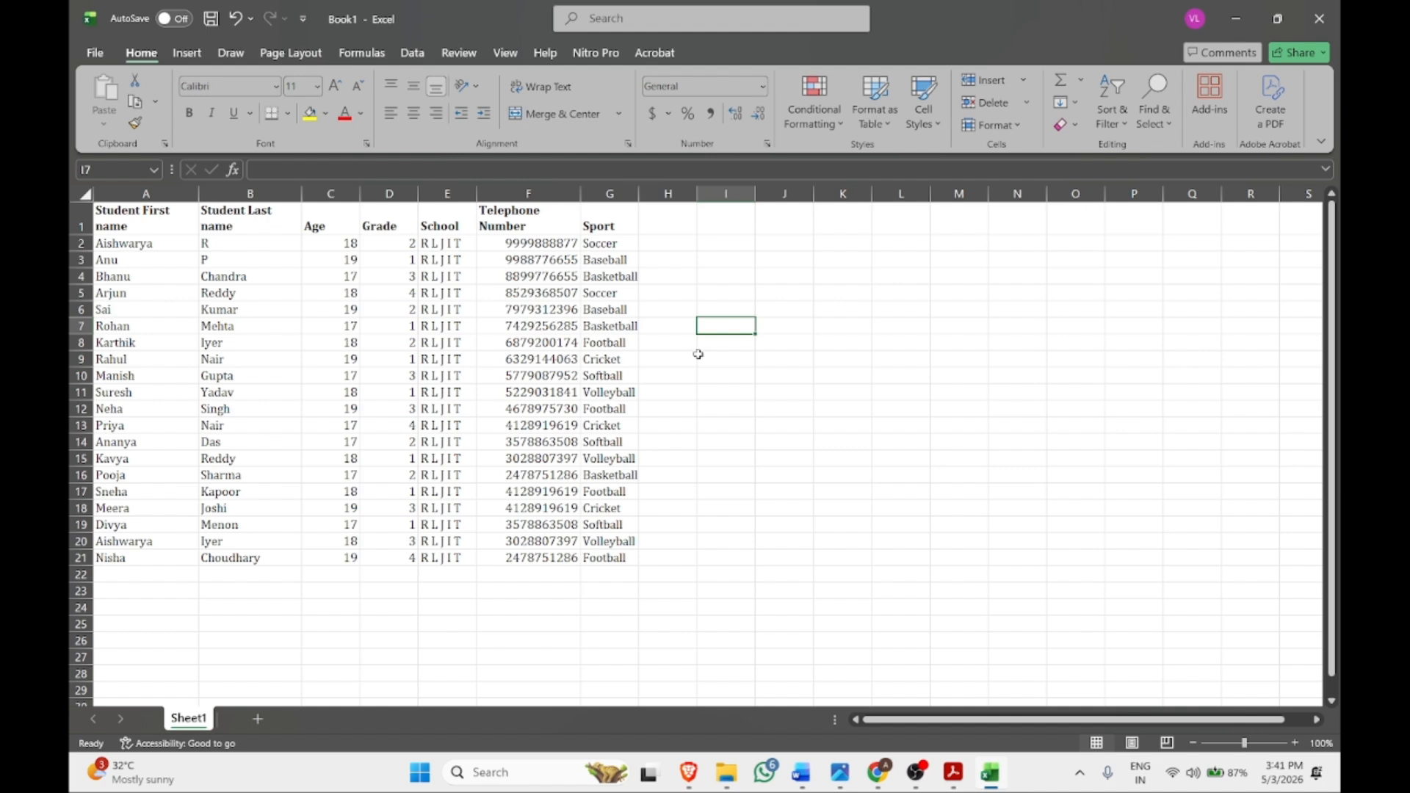
Widen column G and apply All Borders to the table A1:G21
left_click_drag(635, 200, 603, 197)
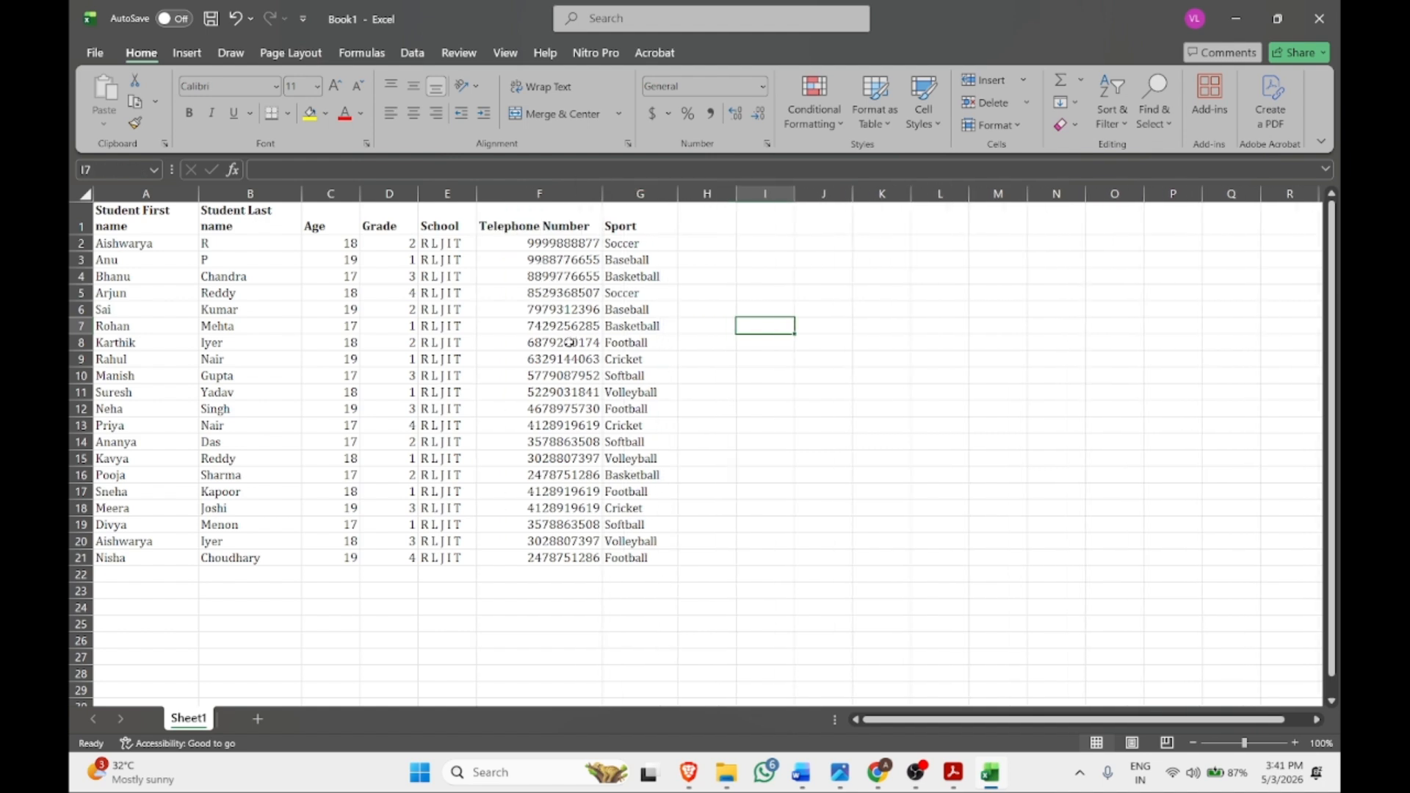
left_click_drag(650, 556, 116, 212)
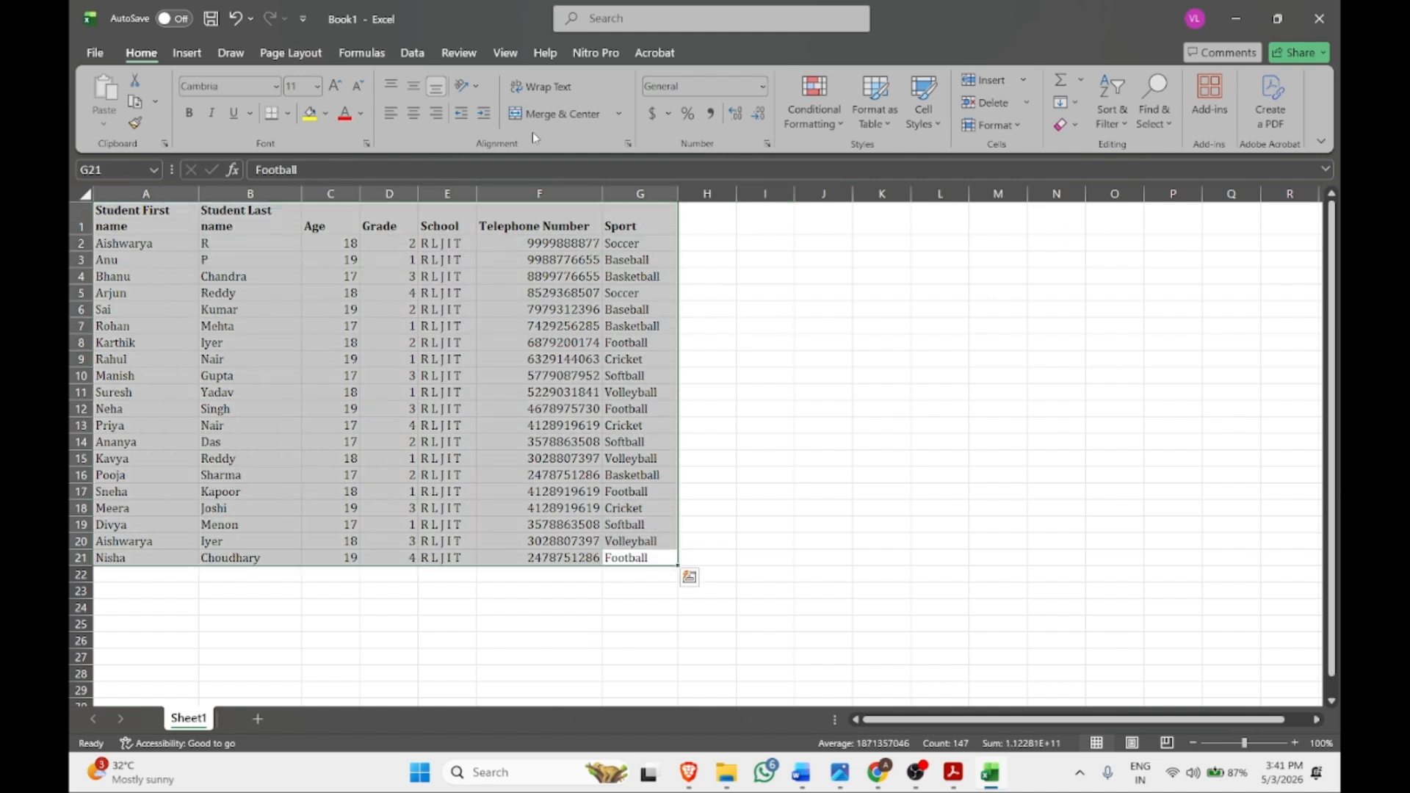
left_click(287, 116)
left_click(316, 292)
Select the header row A1:G1, then move the selection to cell C22 below the ages
left_click_drag(116, 218, 630, 224)
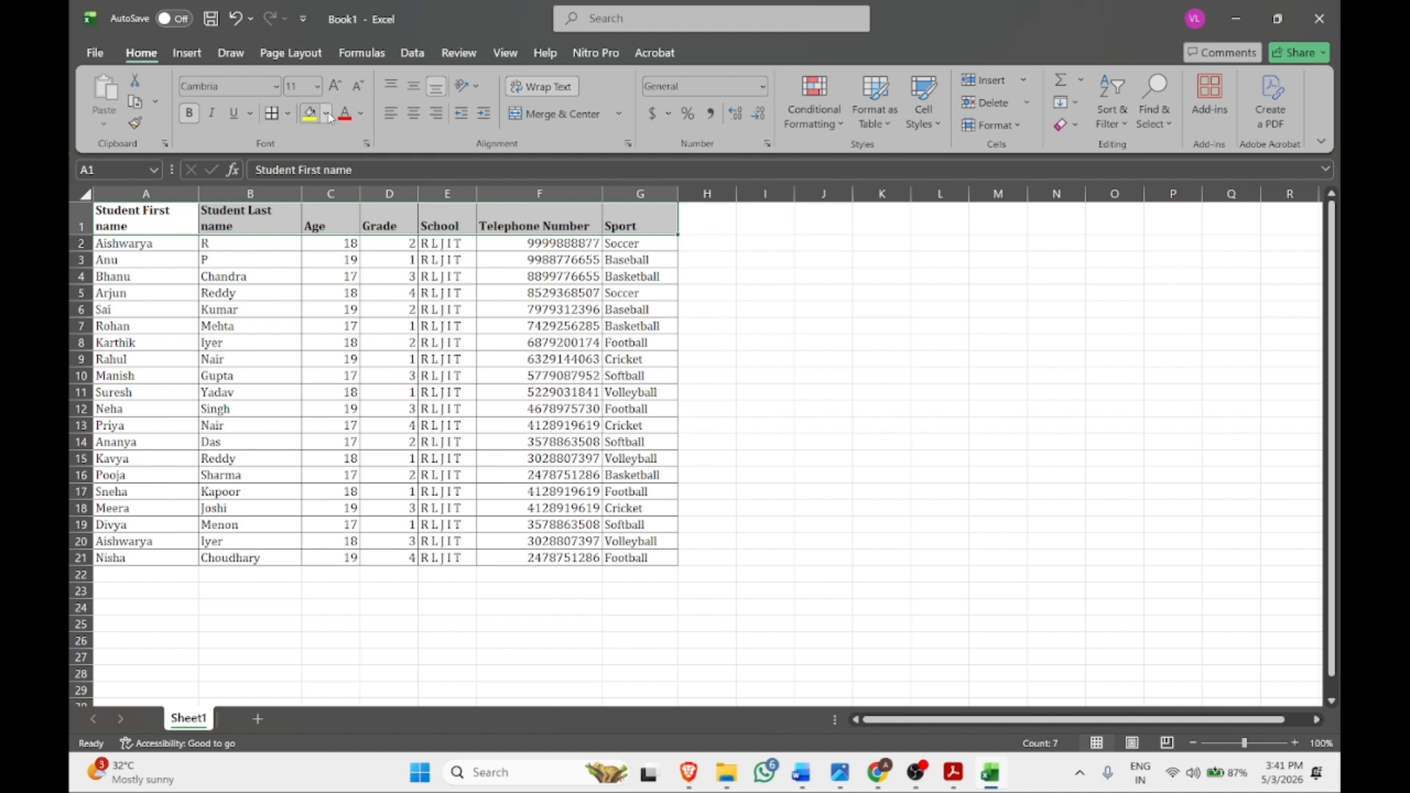
left_click(558, 320)
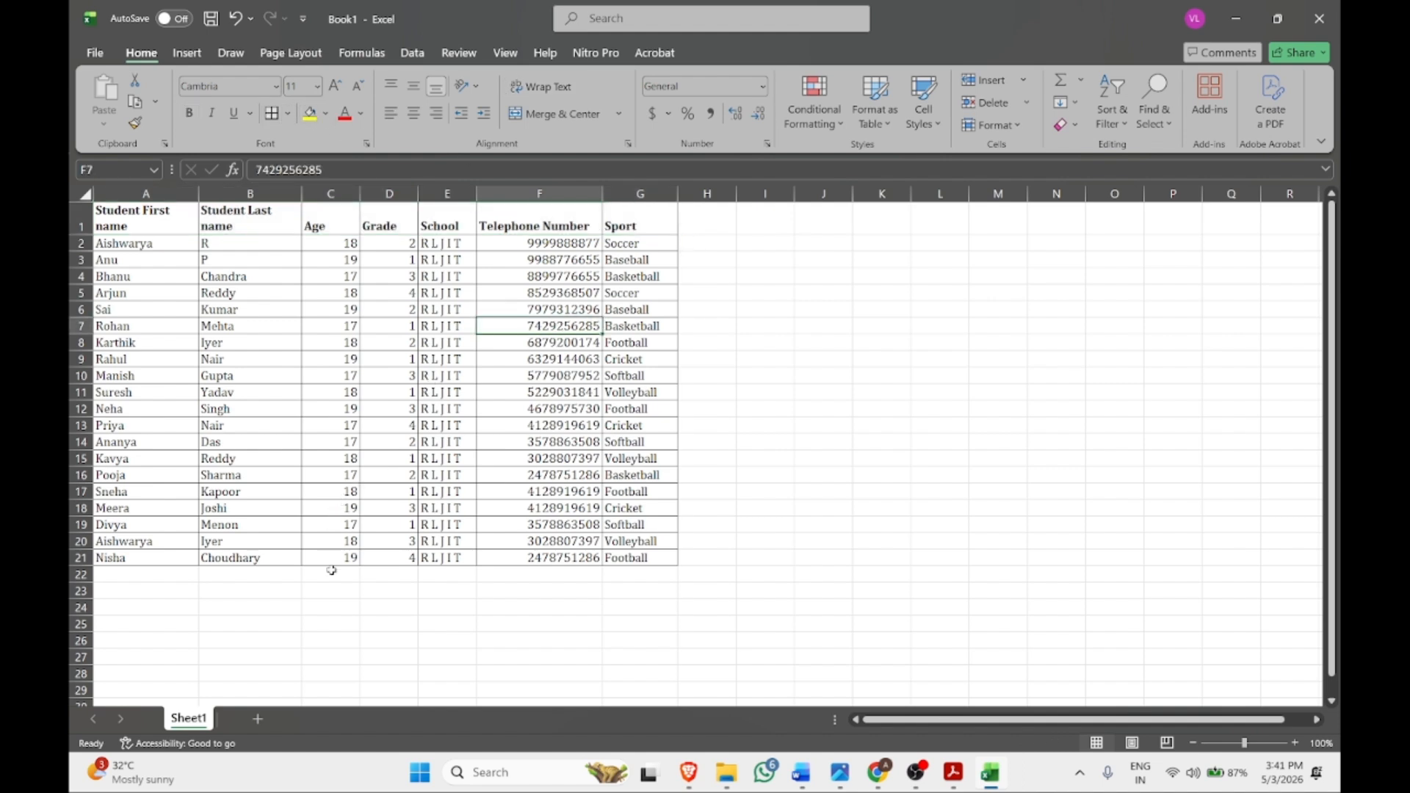
left_click(255, 593)
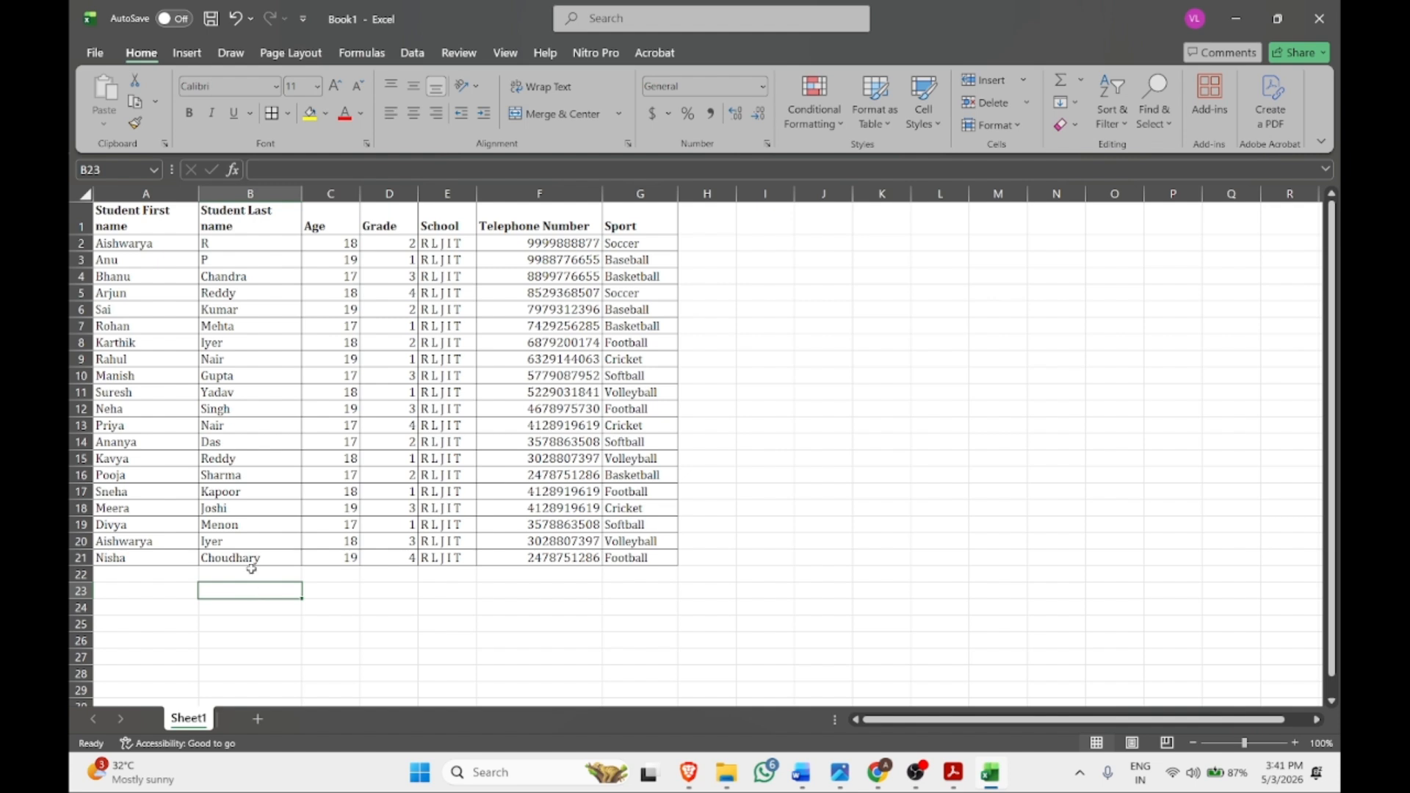
left_click(331, 571)
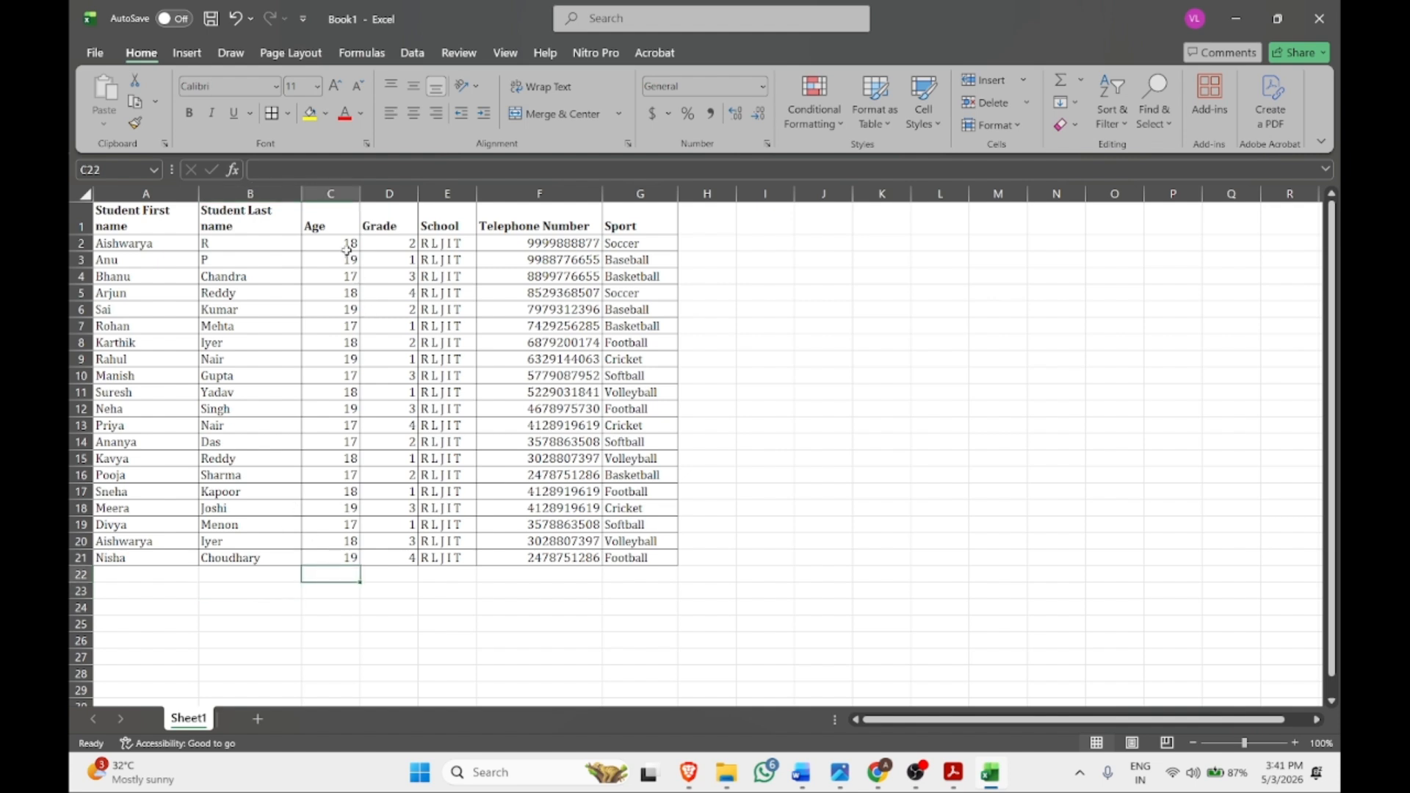
Average the ages in C2:C21 with AutoSum's Average, giving 17.95 in C22
left_click_drag(341, 244, 352, 556)
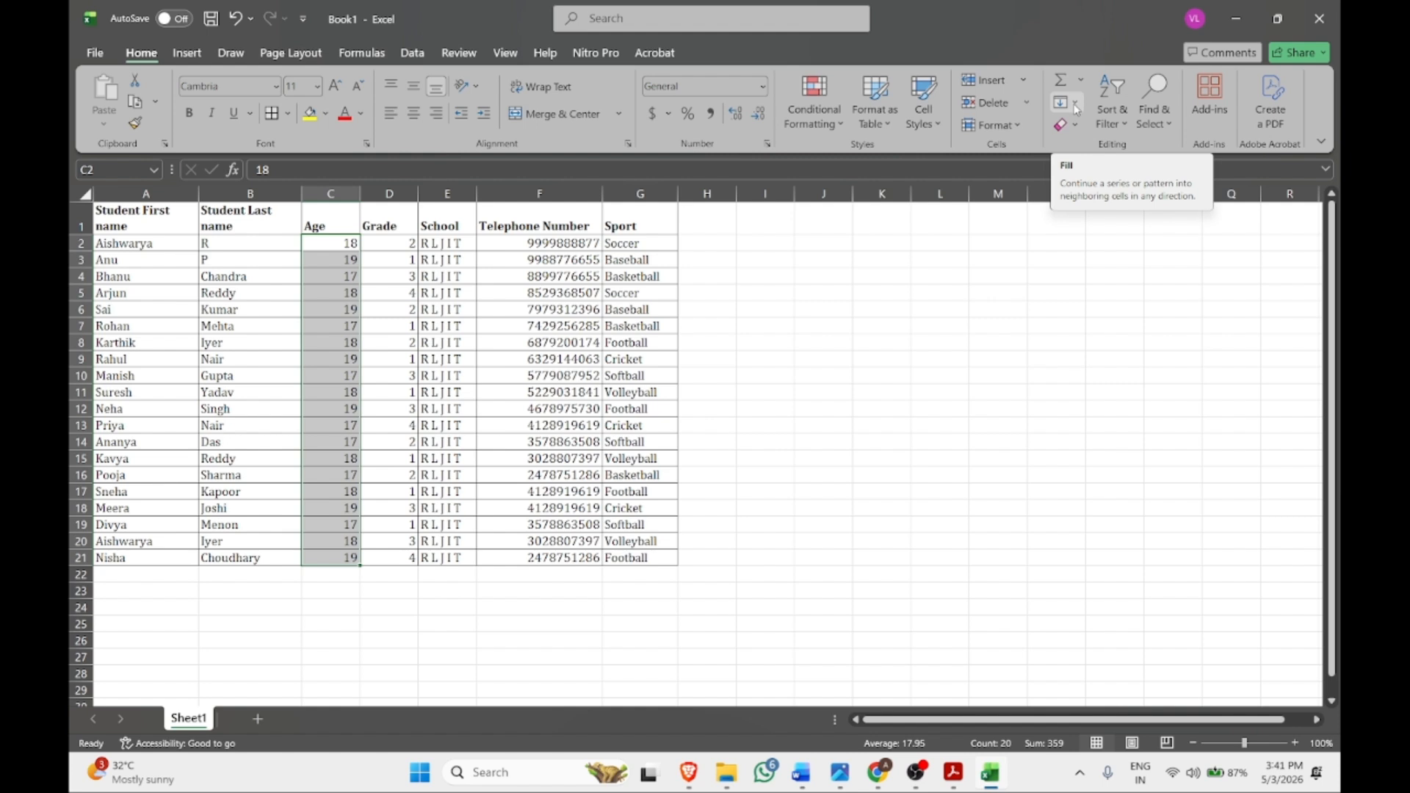
left_click(1081, 80)
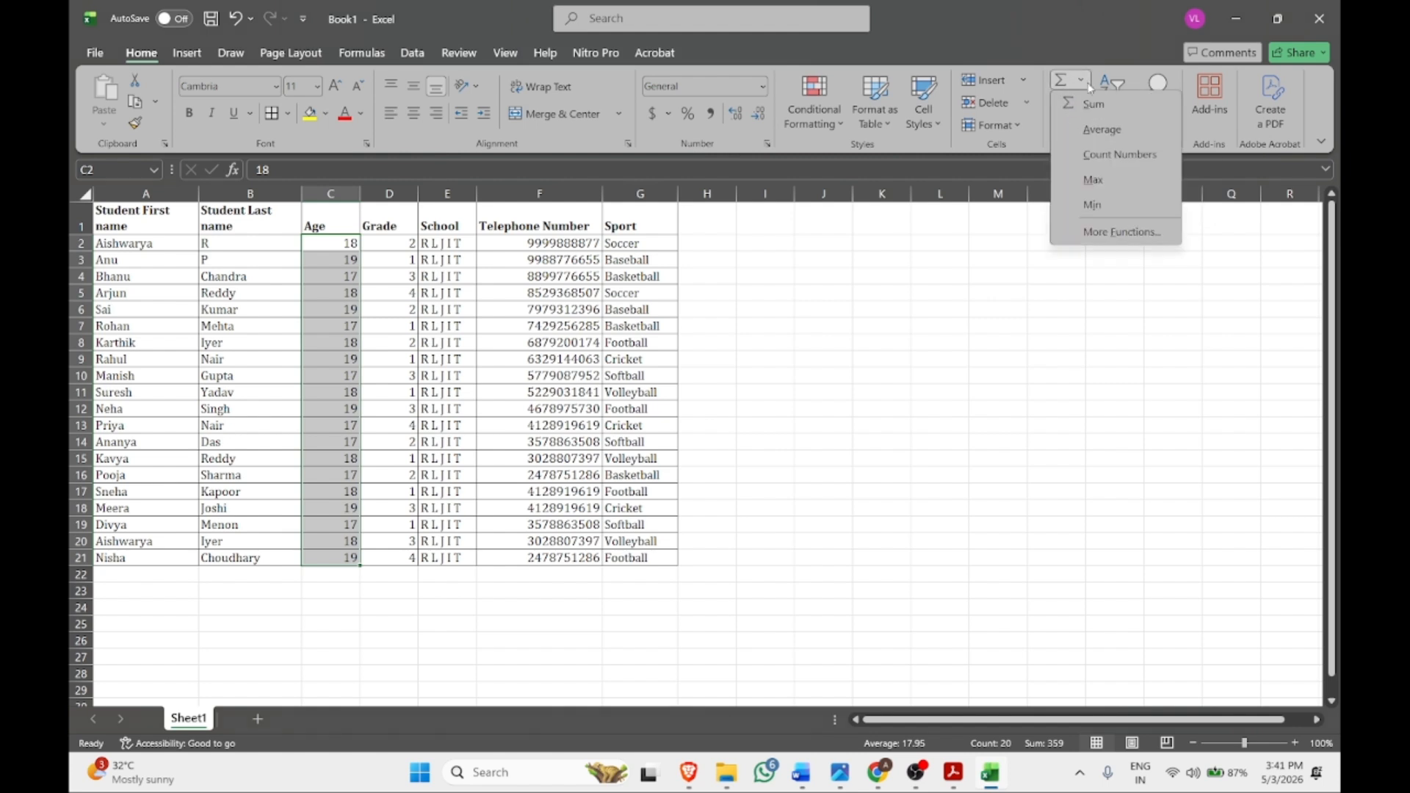
left_click(1101, 130)
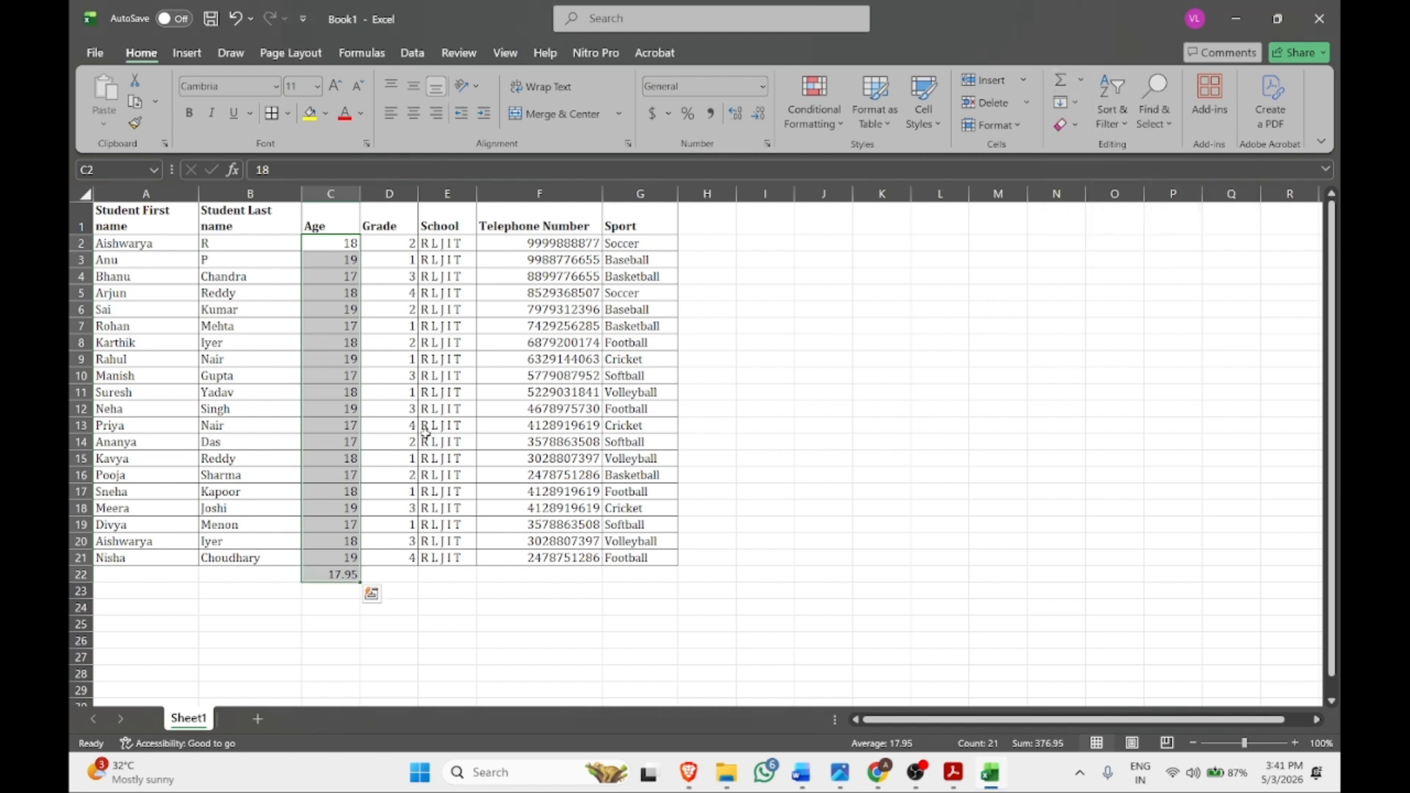
Type the label 'Average Age is' in B22 and check the AVERAGE formula in C22
left_click(342, 592)
double_click(288, 579)
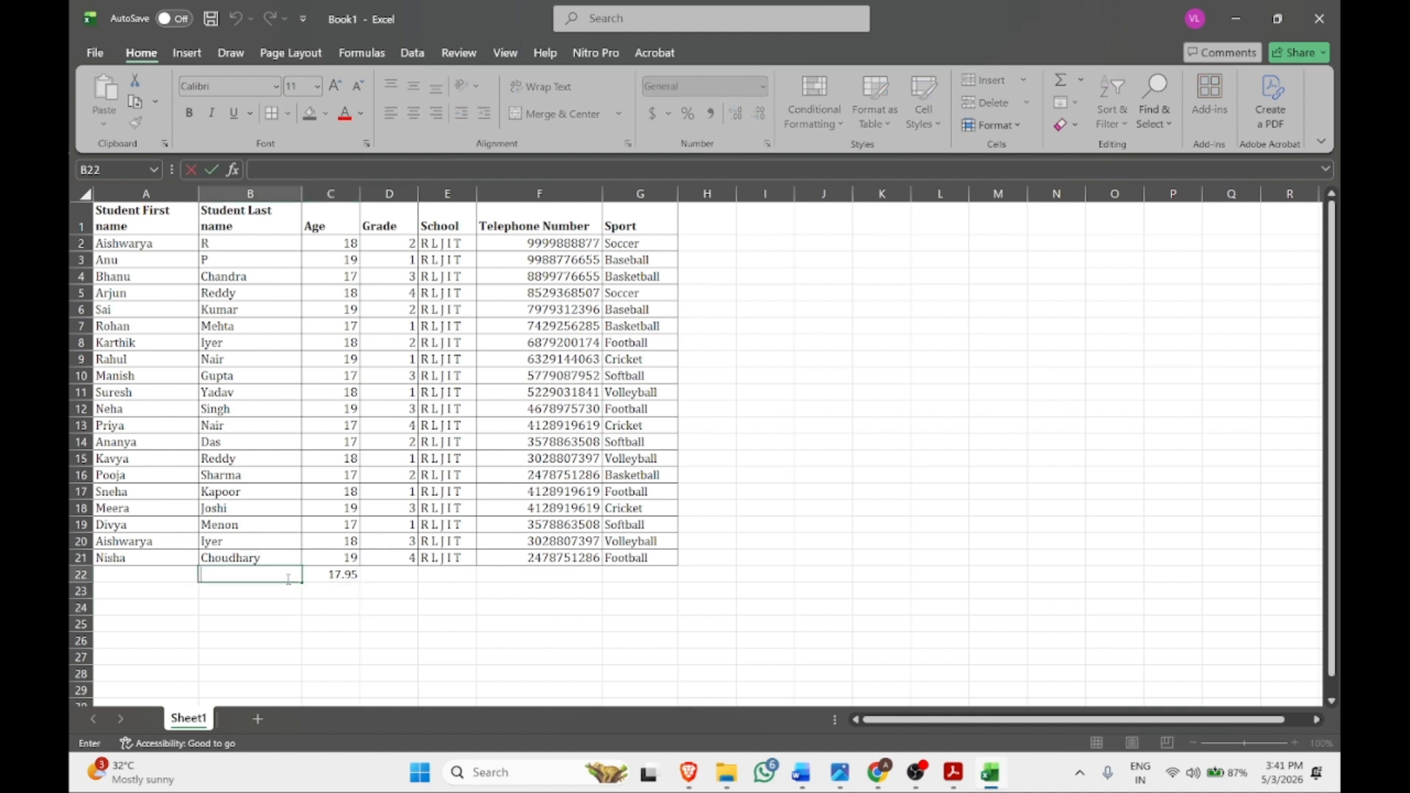
type("Average Age is")
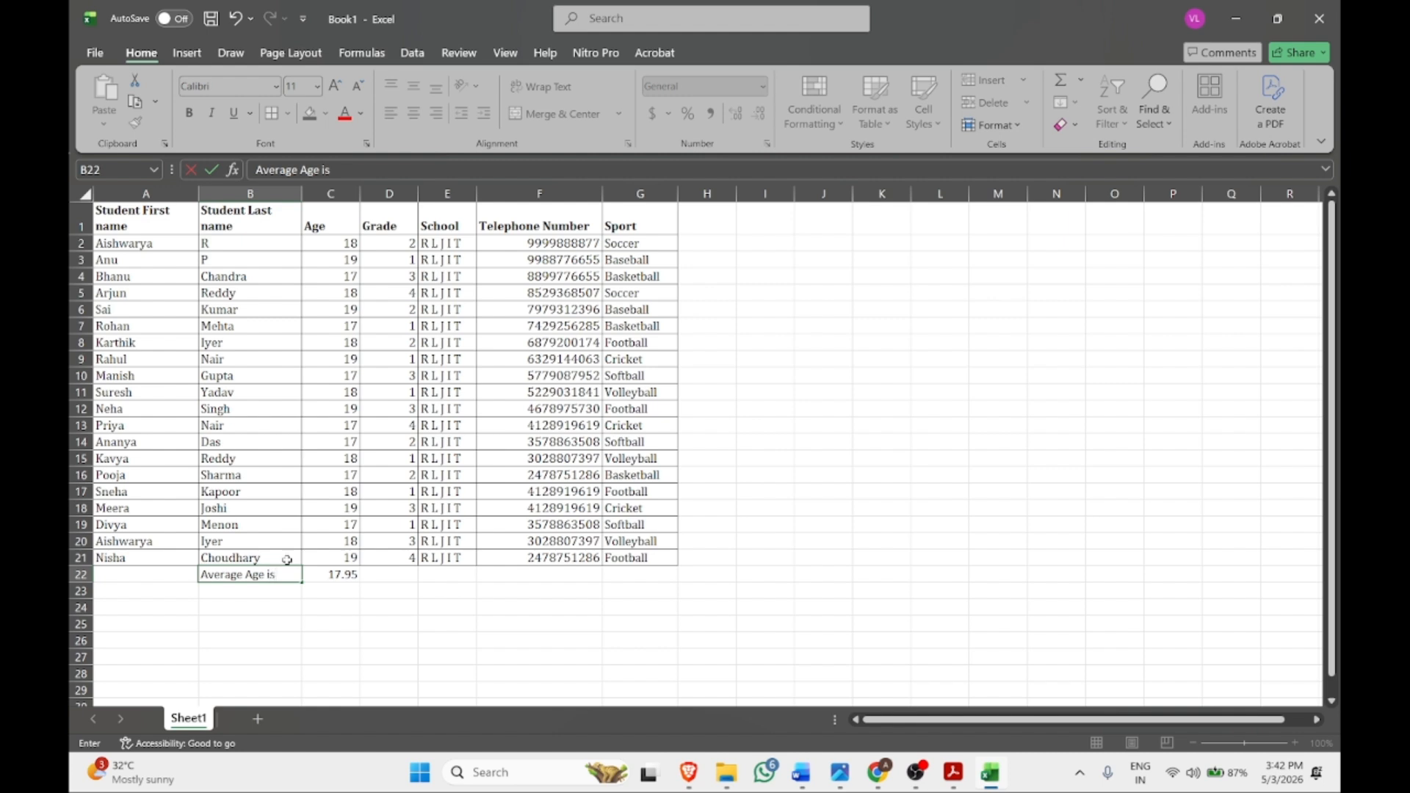
left_click(299, 606)
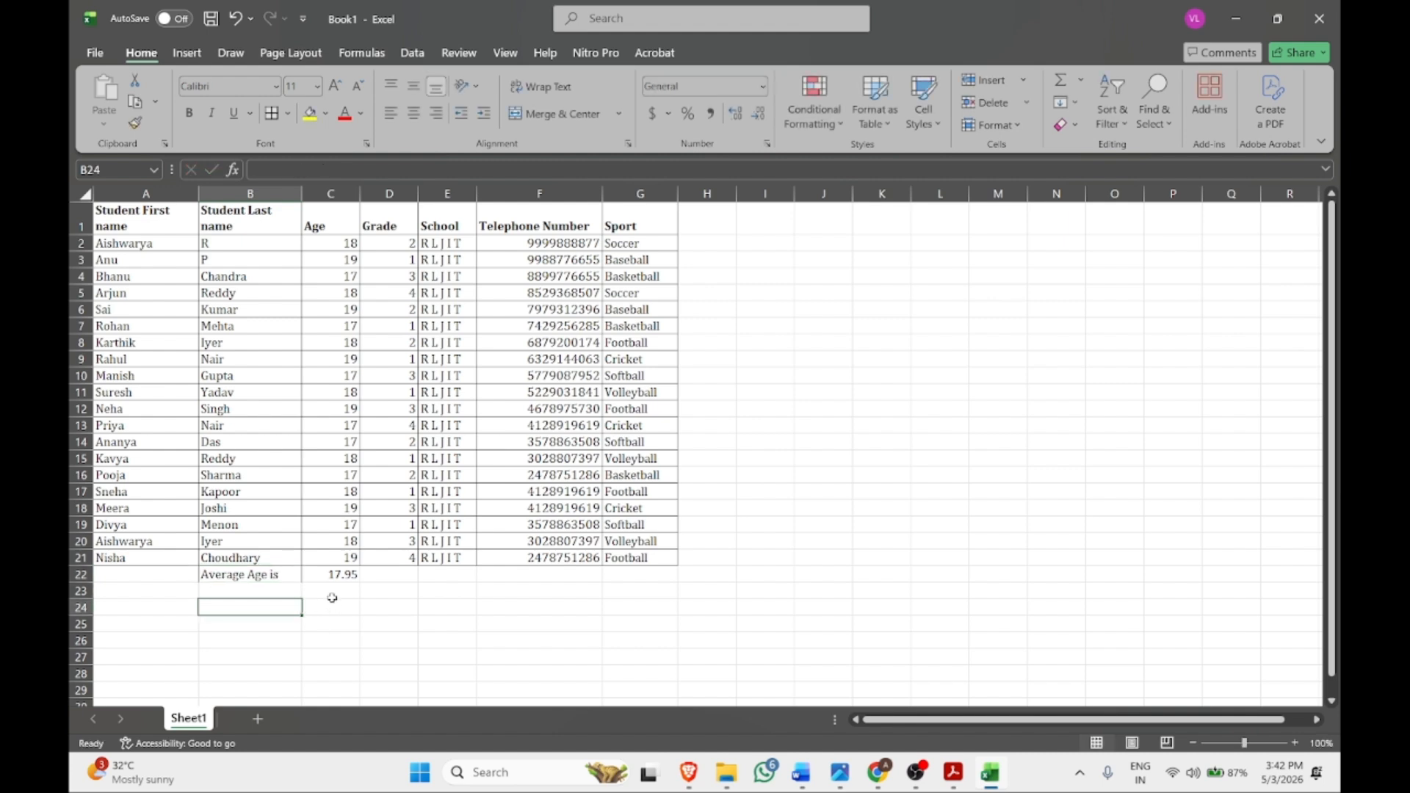
left_click(346, 573)
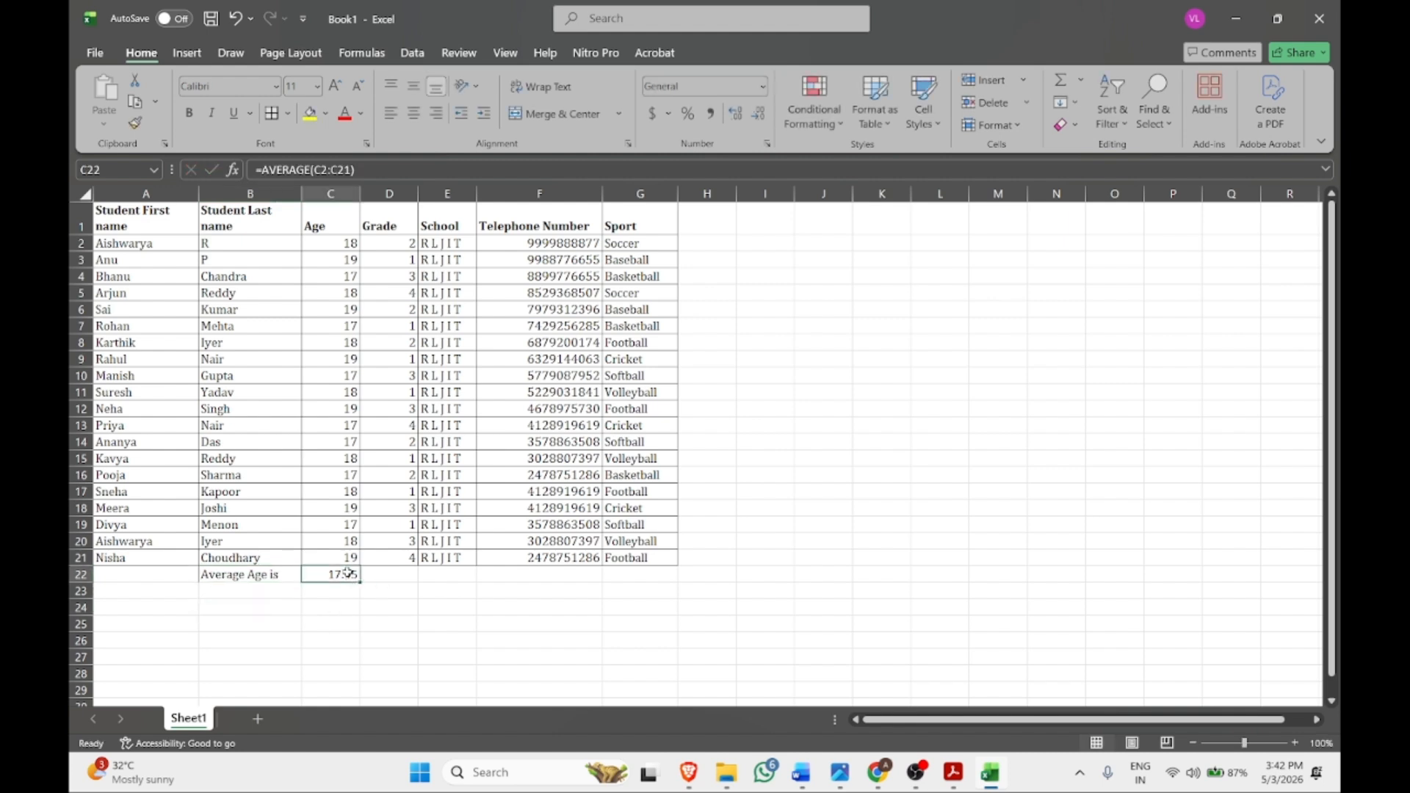
left_click_drag(348, 571, 220, 524)
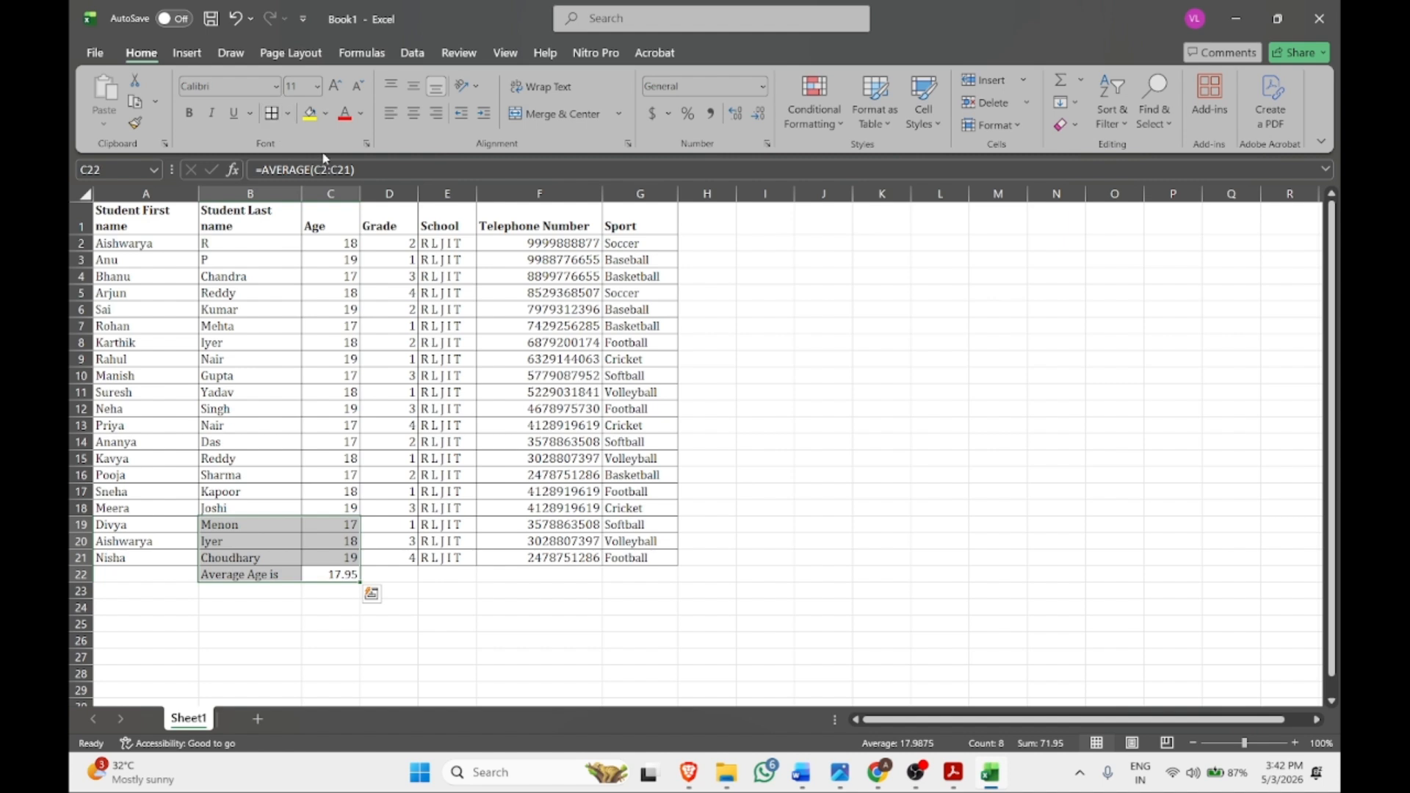
Select A1:G22, including the average row, and open the Format as Table style gallery
left_click(84, 227)
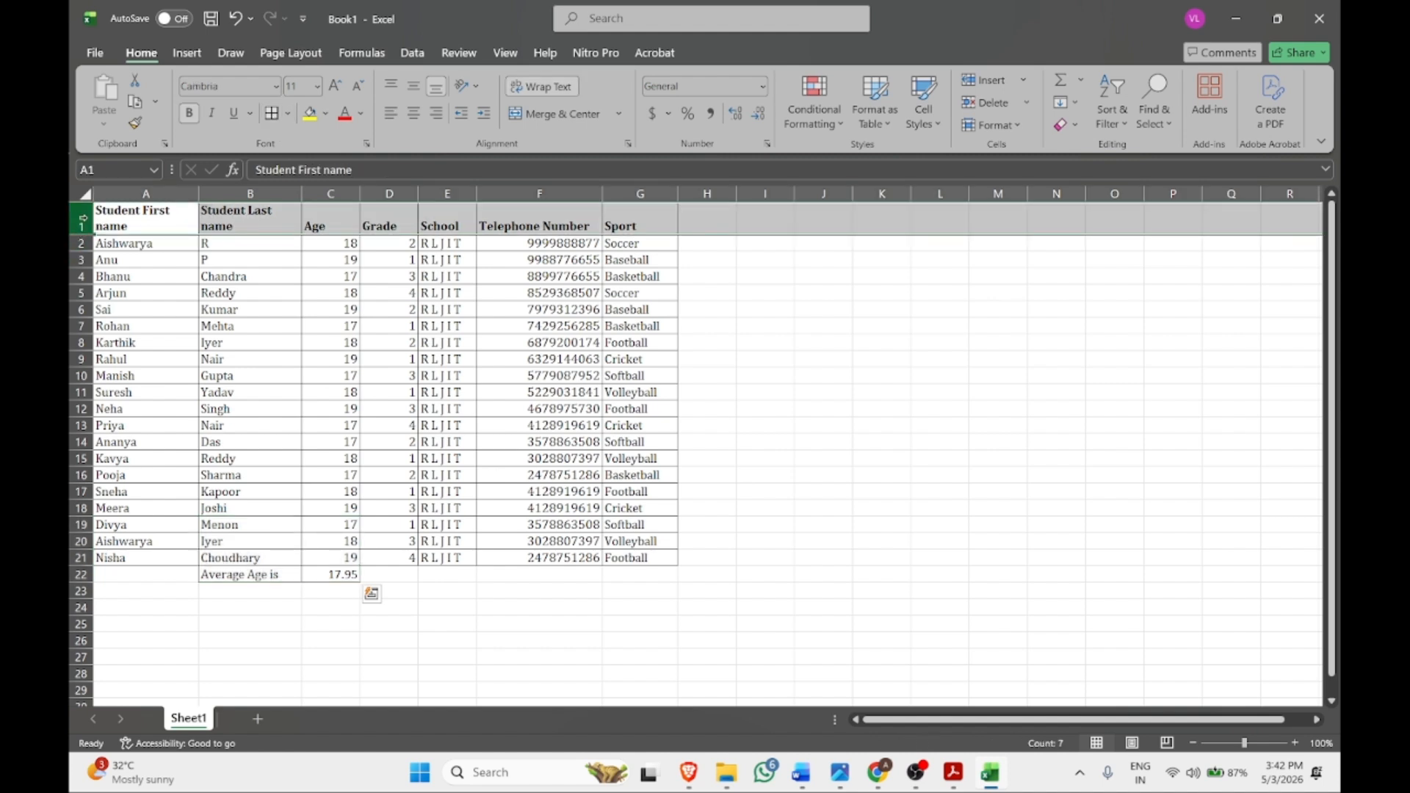
left_click_drag(646, 220, 150, 185)
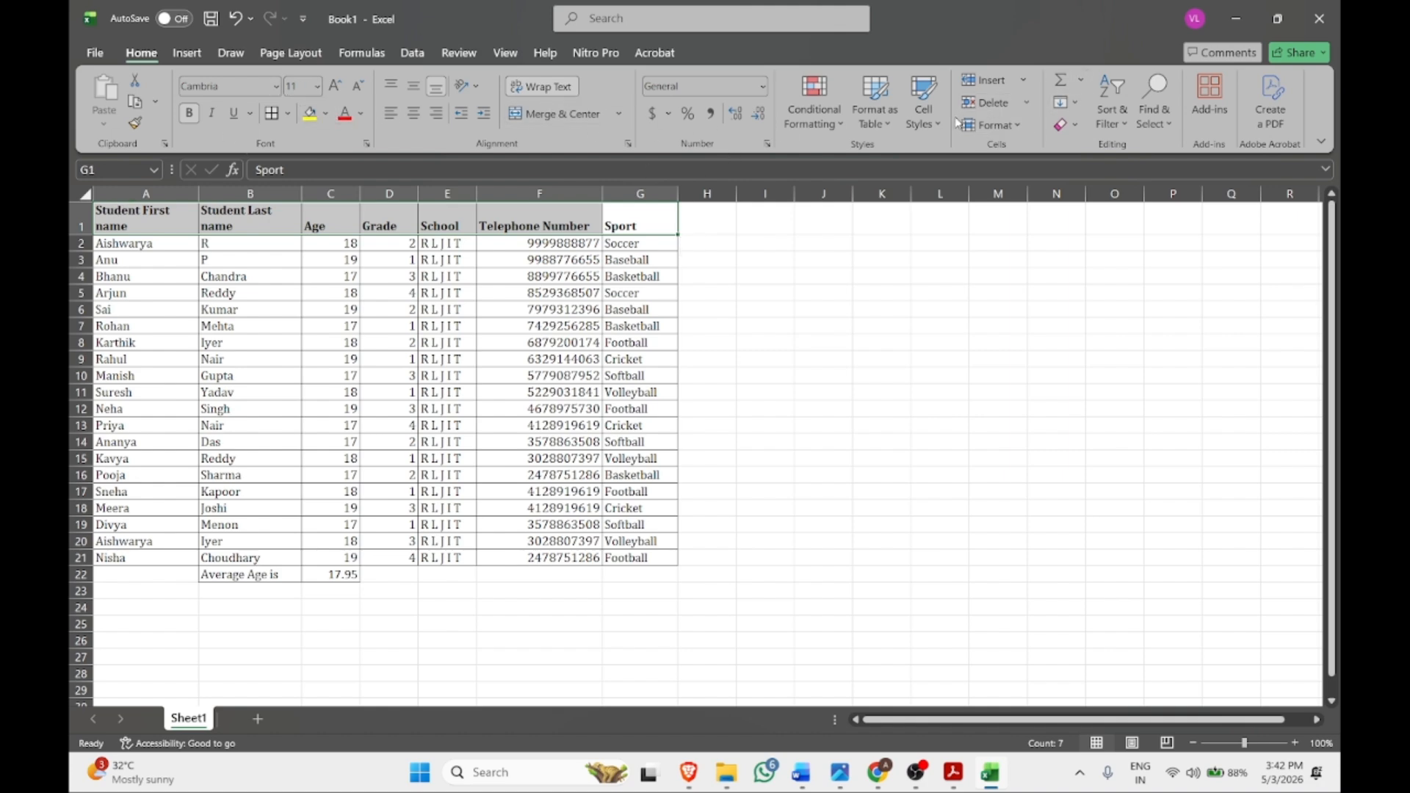
left_click(878, 124)
left_click(878, 123)
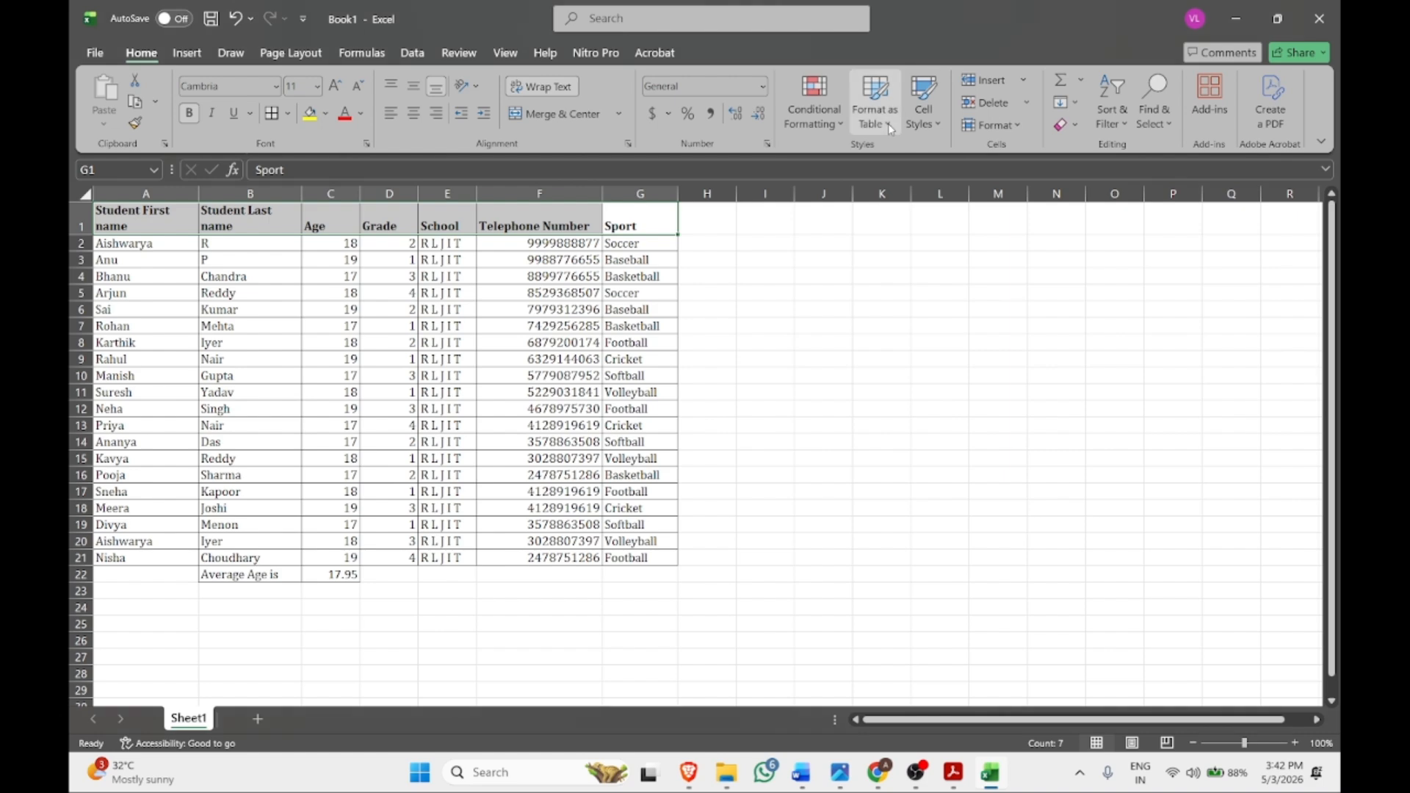
left_click(646, 574)
key("ctrl+a")
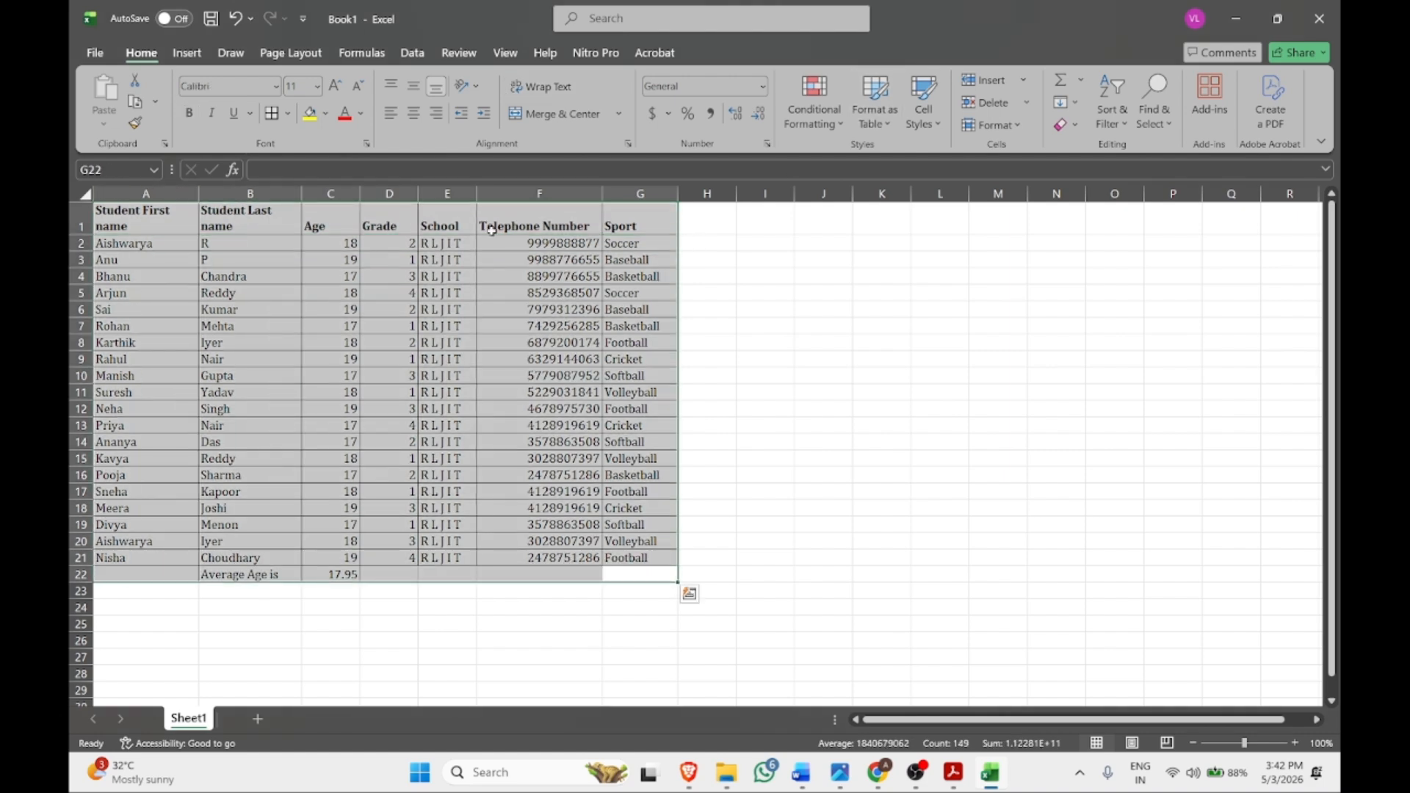
left_click(858, 125)
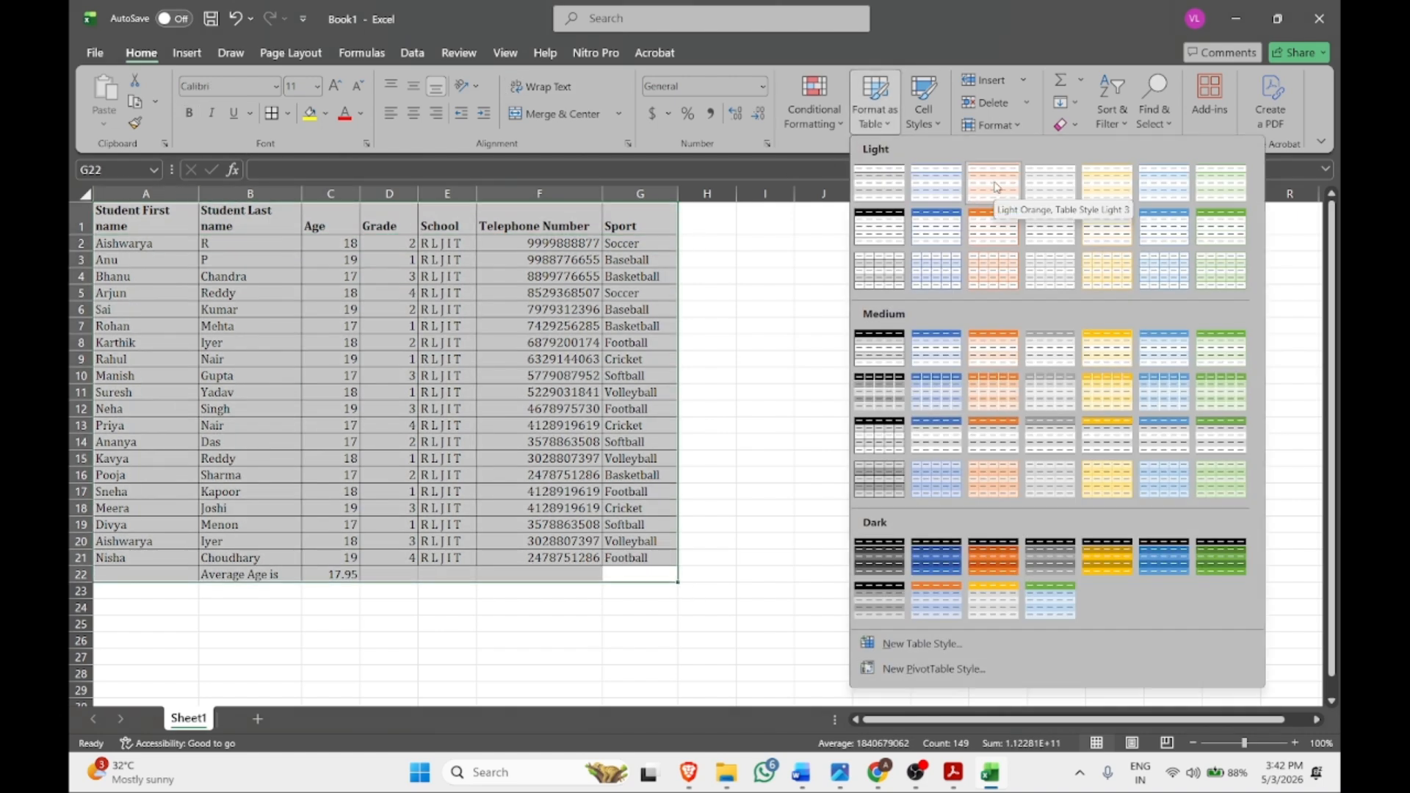
Convert A1:G22 into a light orange table, then restyle it with light yellow banding
left_click(993, 195)
left_click(713, 437)
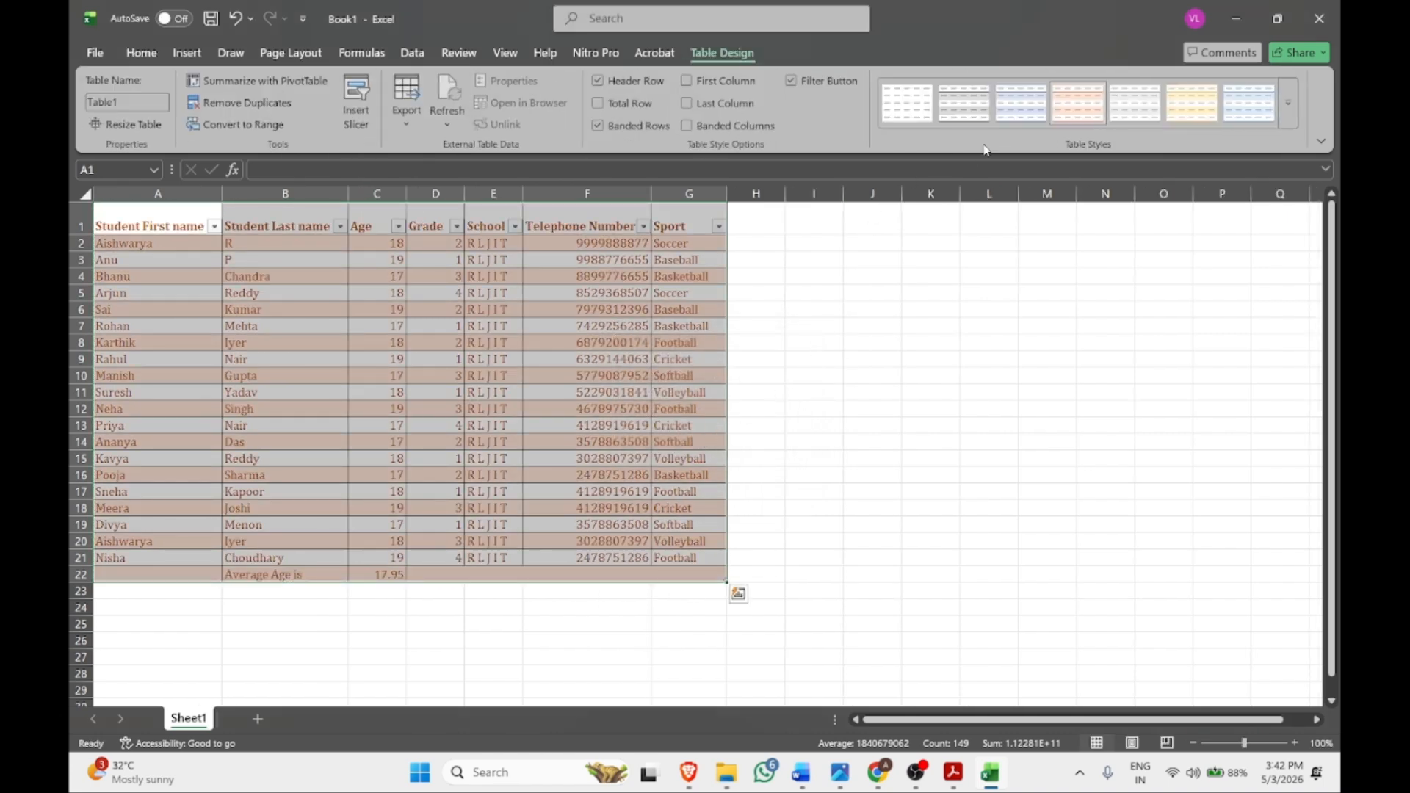
left_click(1198, 116)
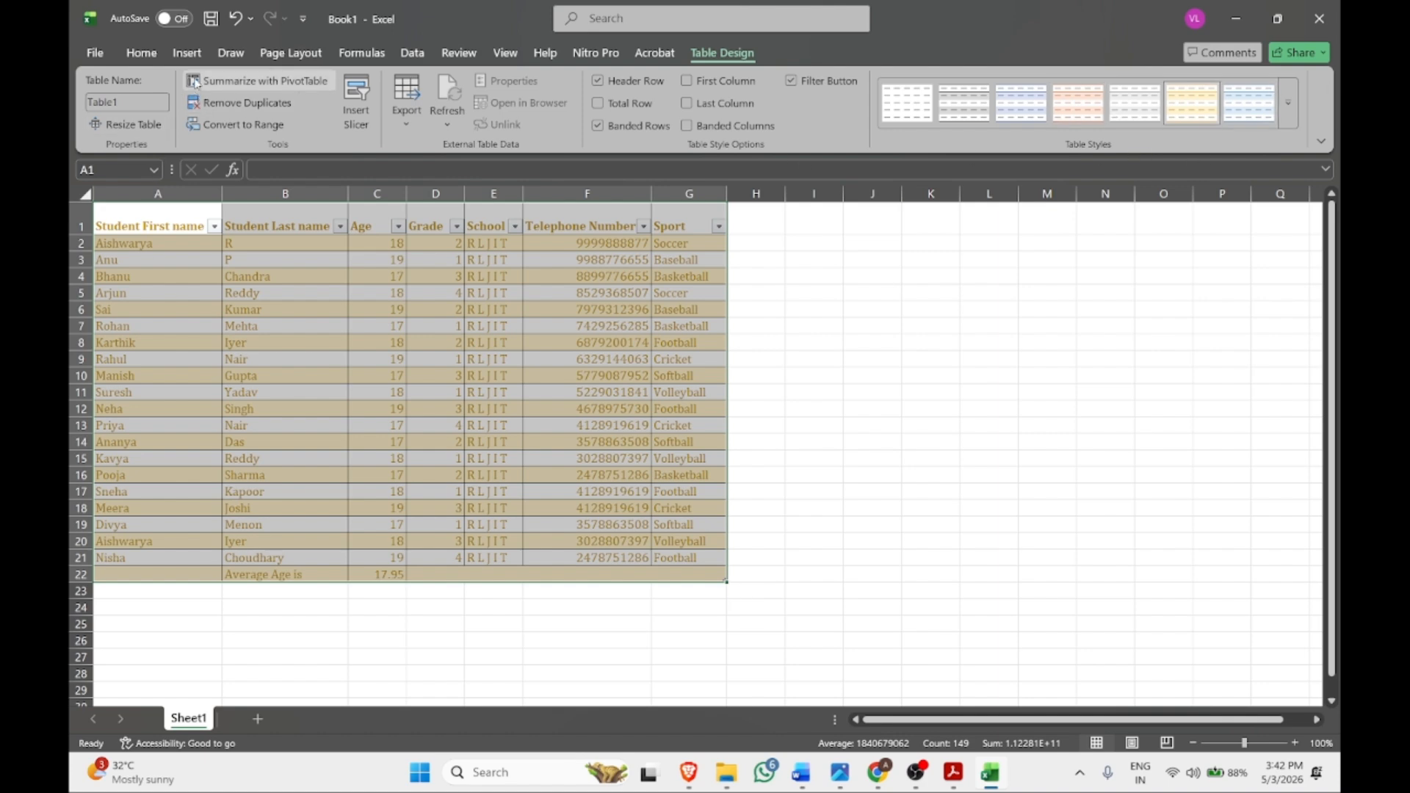
Set the table text to Automatic font colour and preview the whole table A1:G22 for printing
left_click(141, 53)
left_click(361, 114)
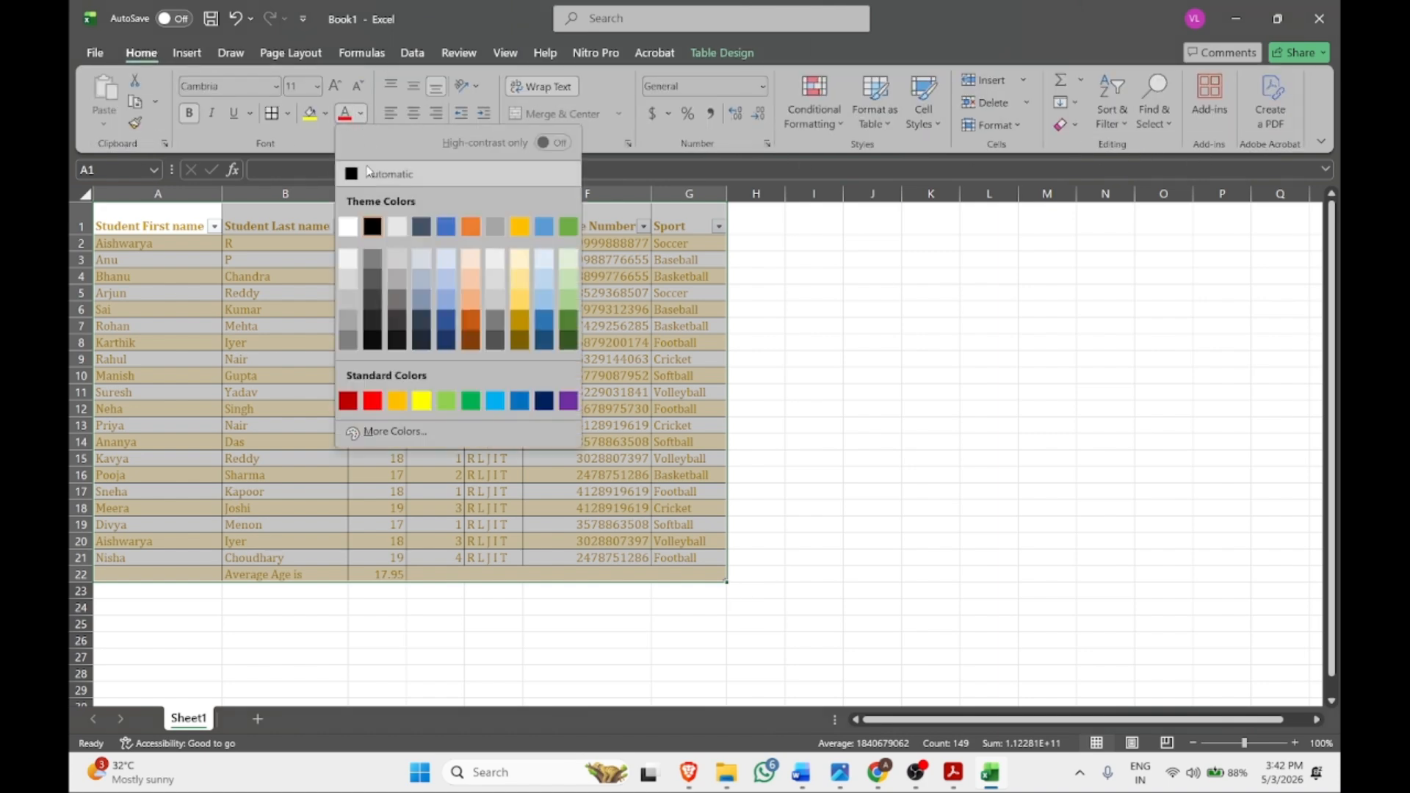
left_click(371, 179)
left_click(767, 446)
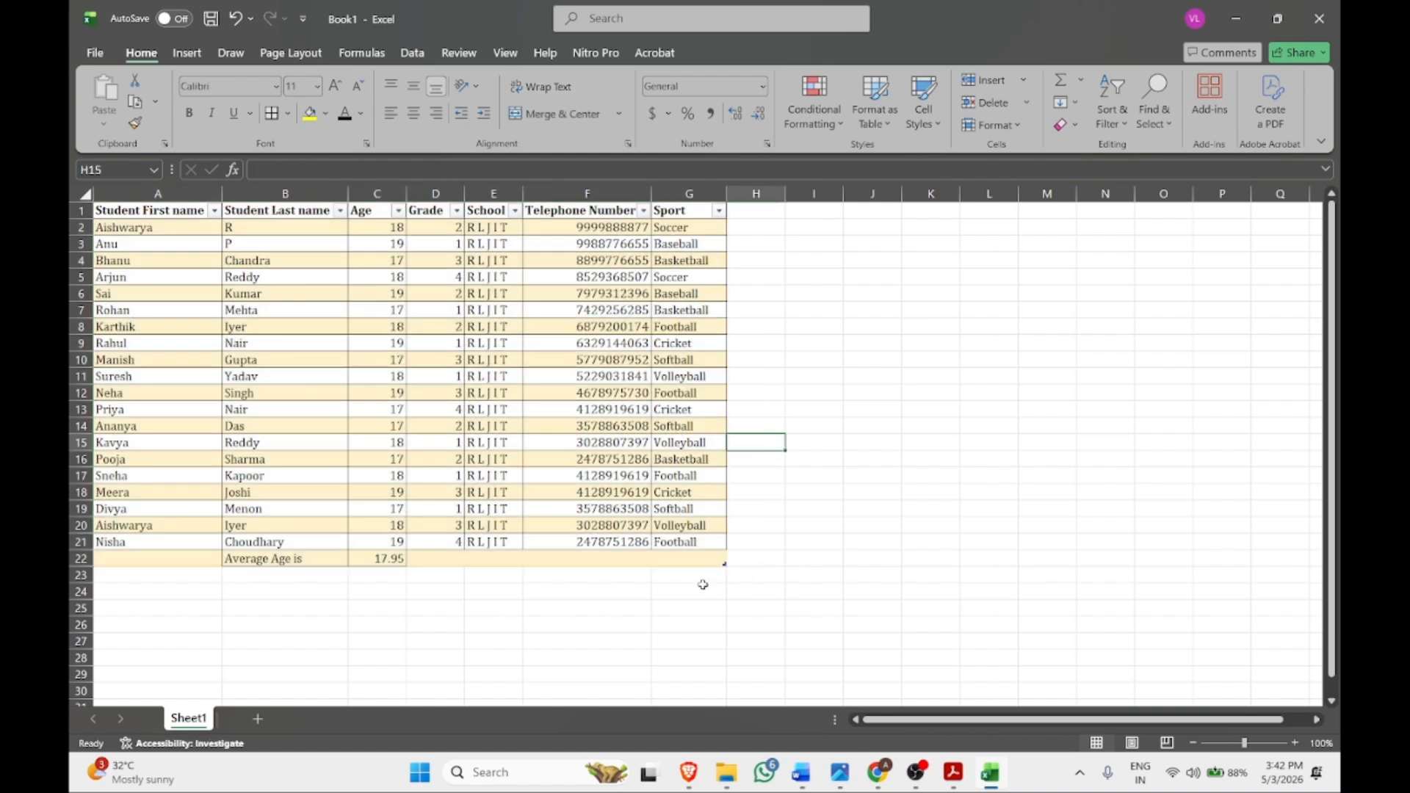
left_click_drag(704, 562, 110, 211)
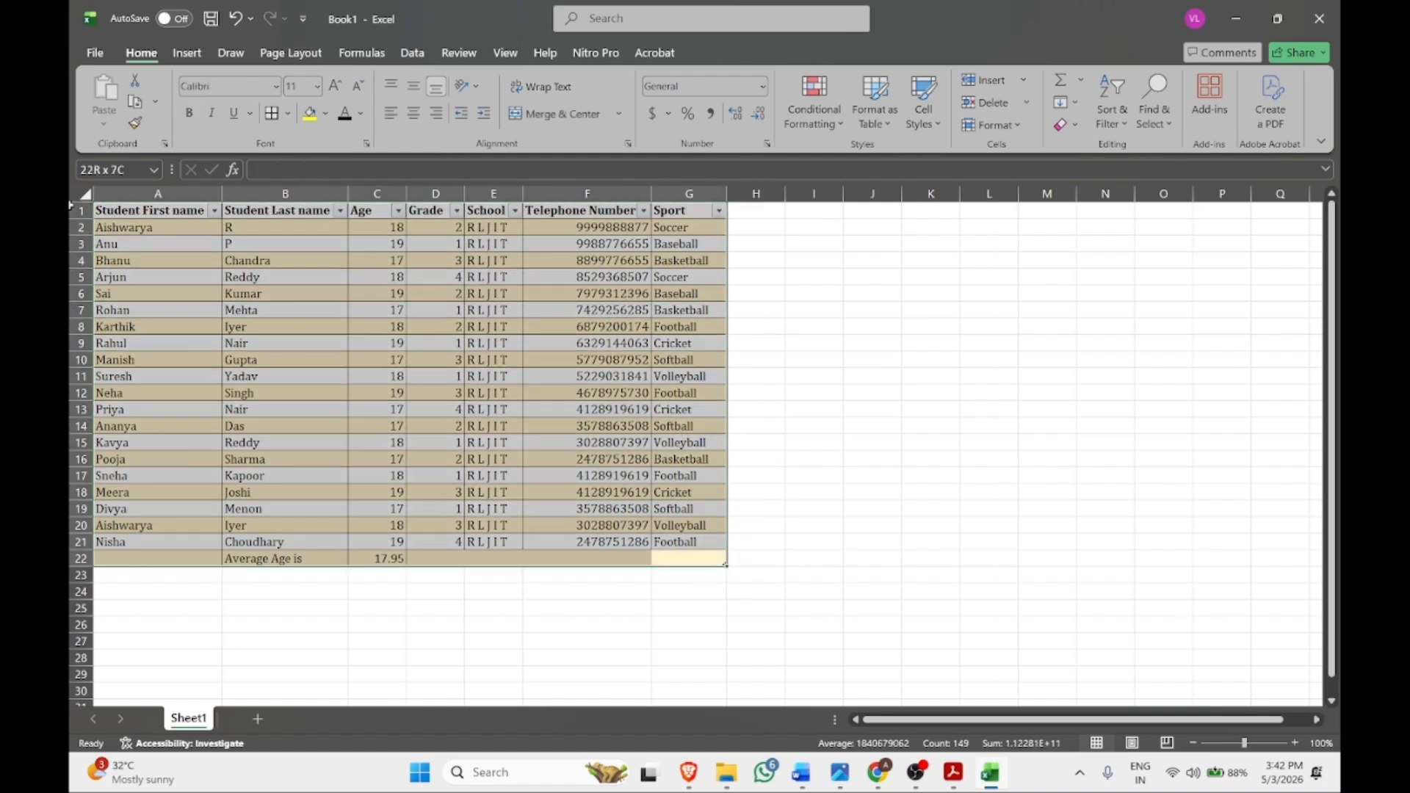
key("ctrl+p")
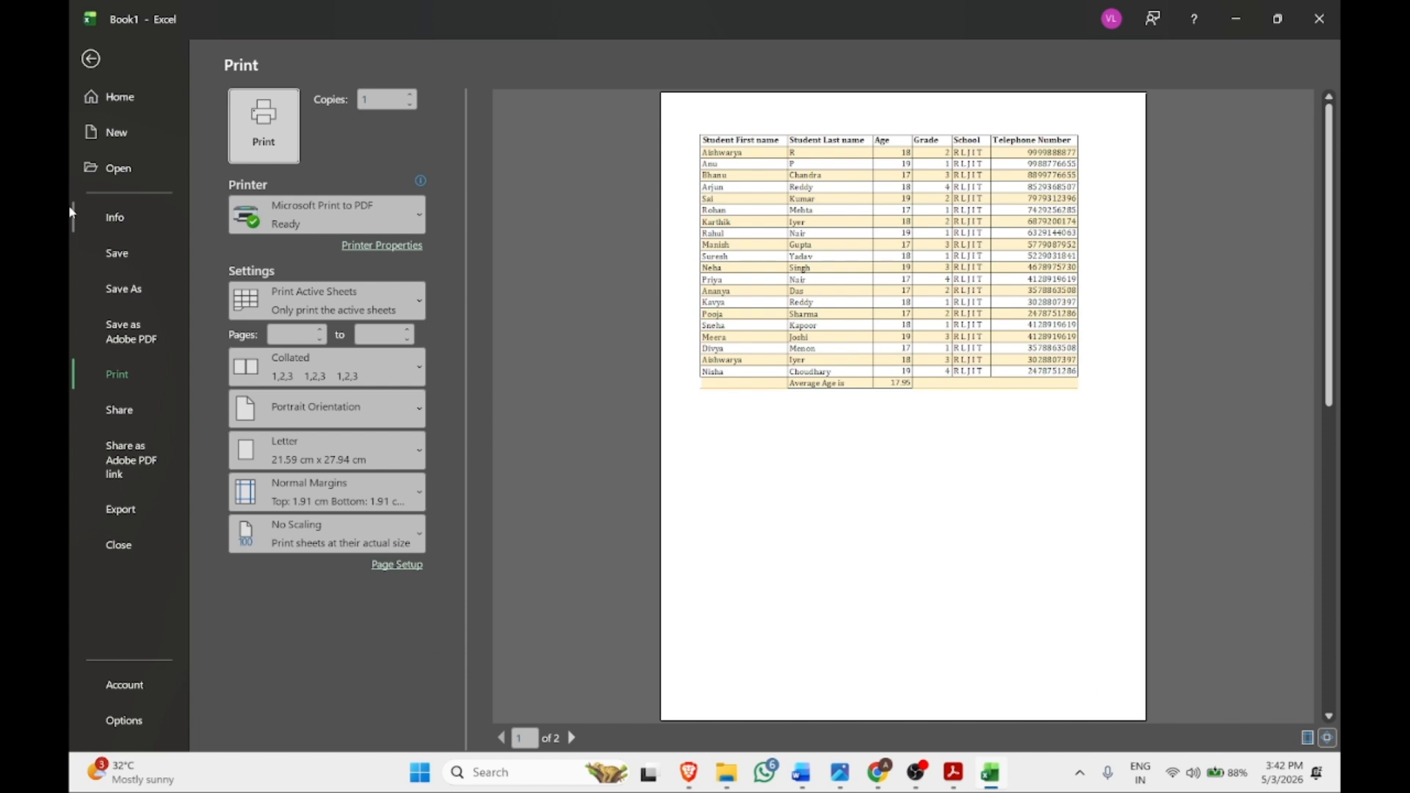
Set the printout to A4 paper in landscape orientation
key("Escape")
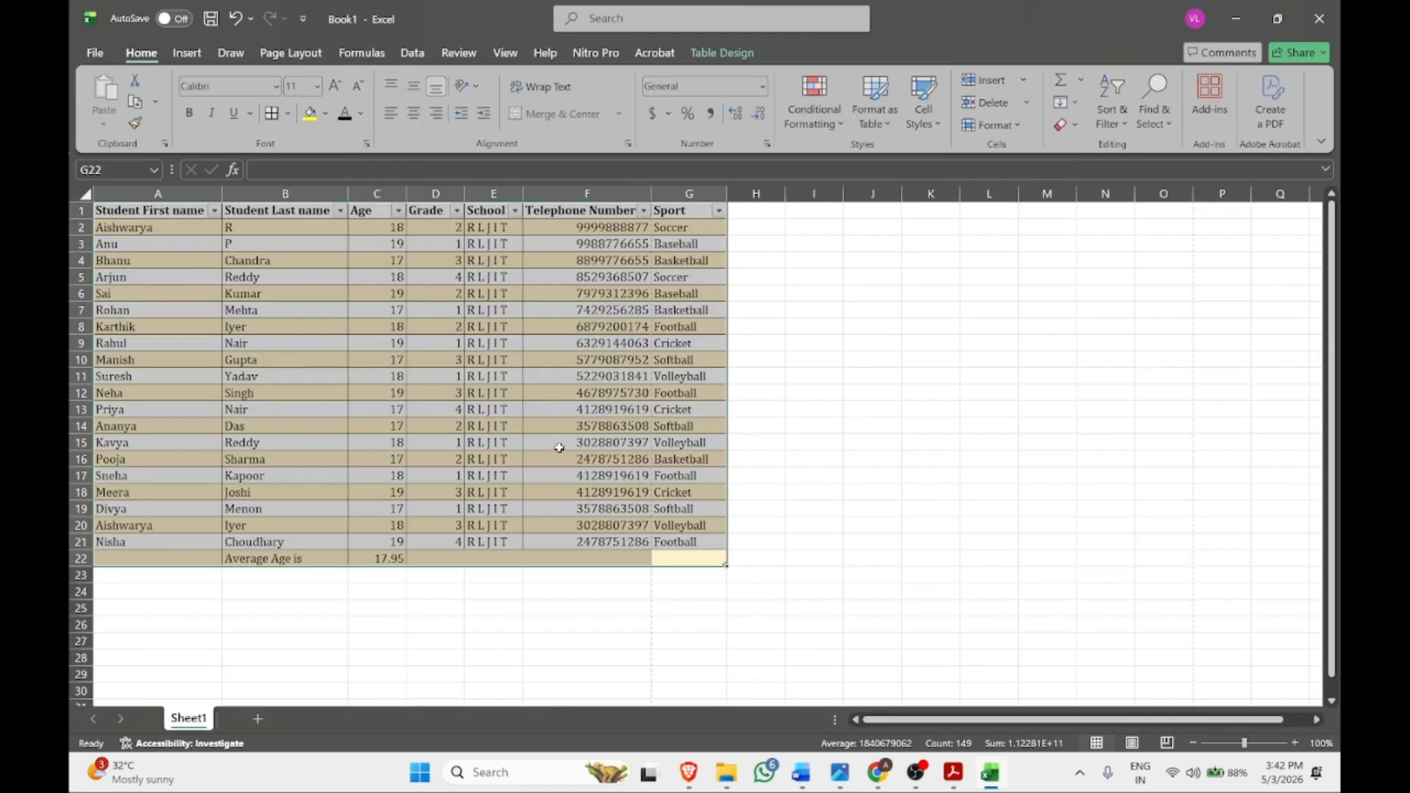
key("ctrl+p")
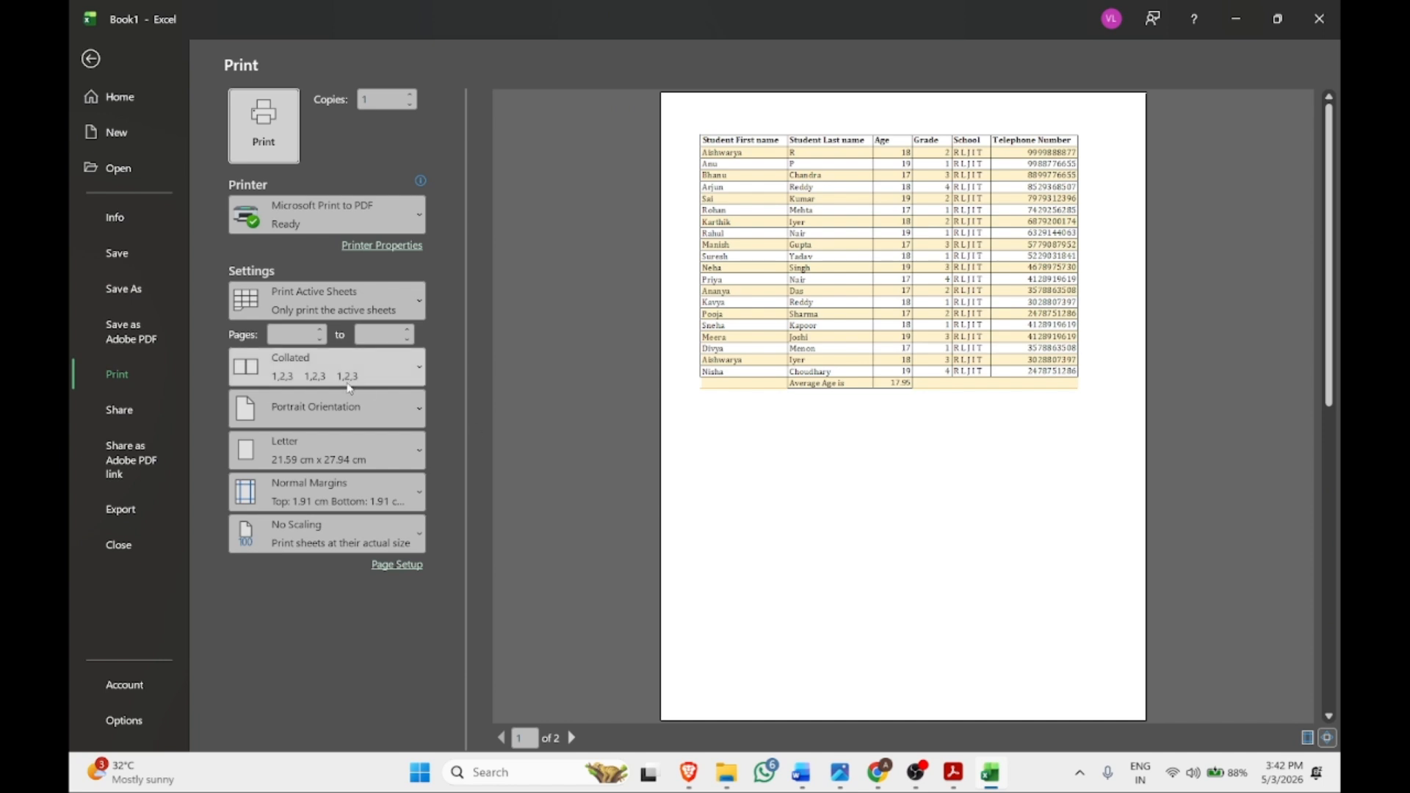
left_click(334, 439)
left_click(317, 267)
left_click(357, 419)
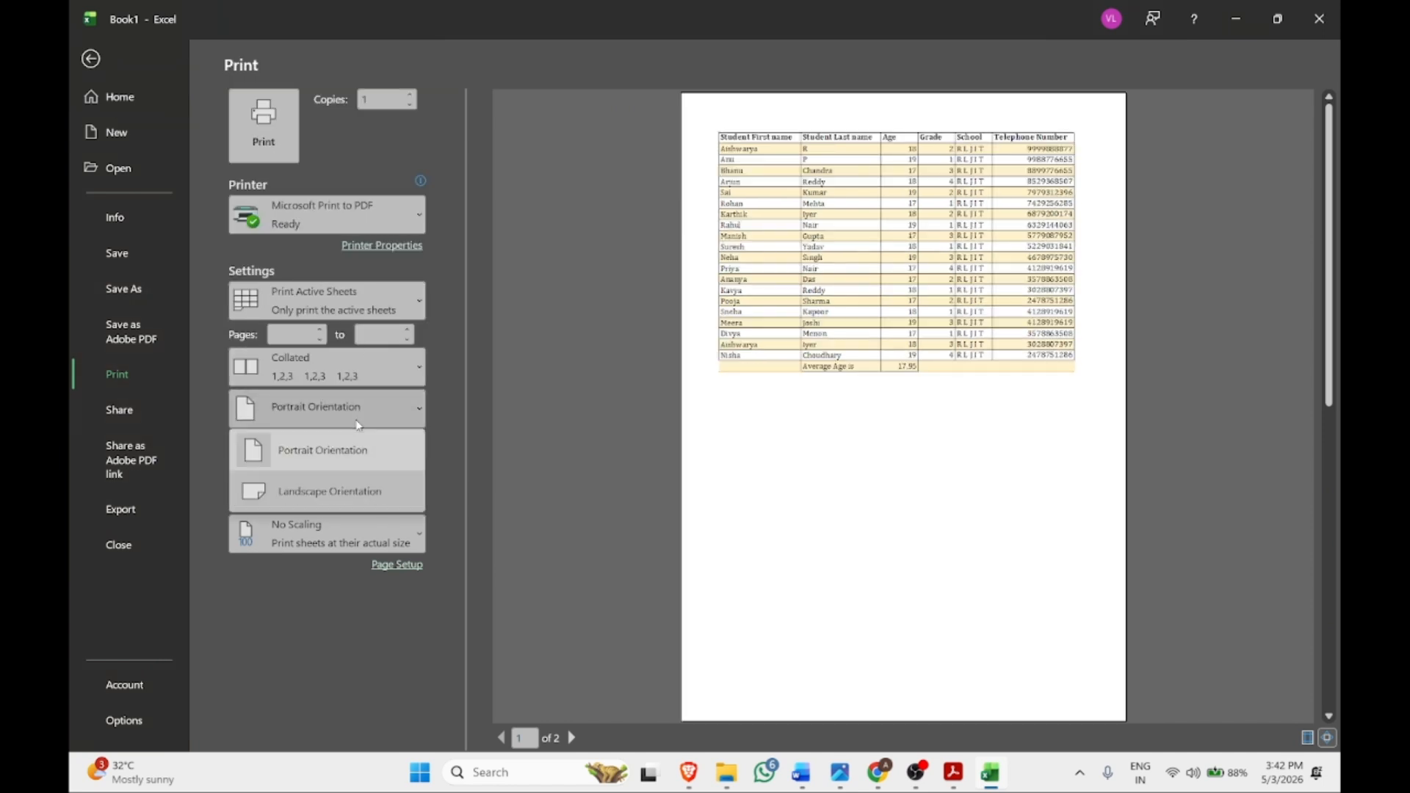
left_click(349, 488)
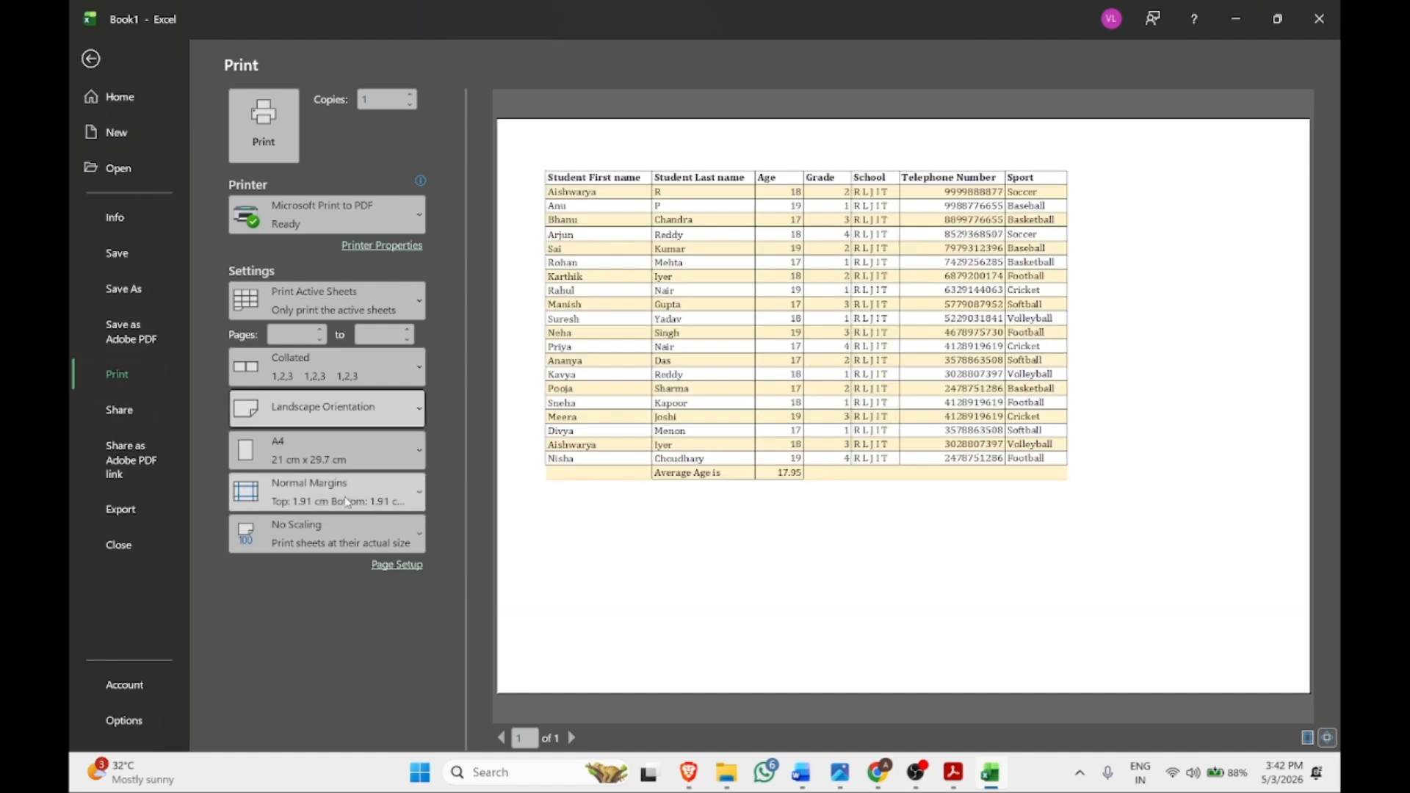
Choose Normal margins and open Page Setup via Custom Scaling Options
left_click(300, 497)
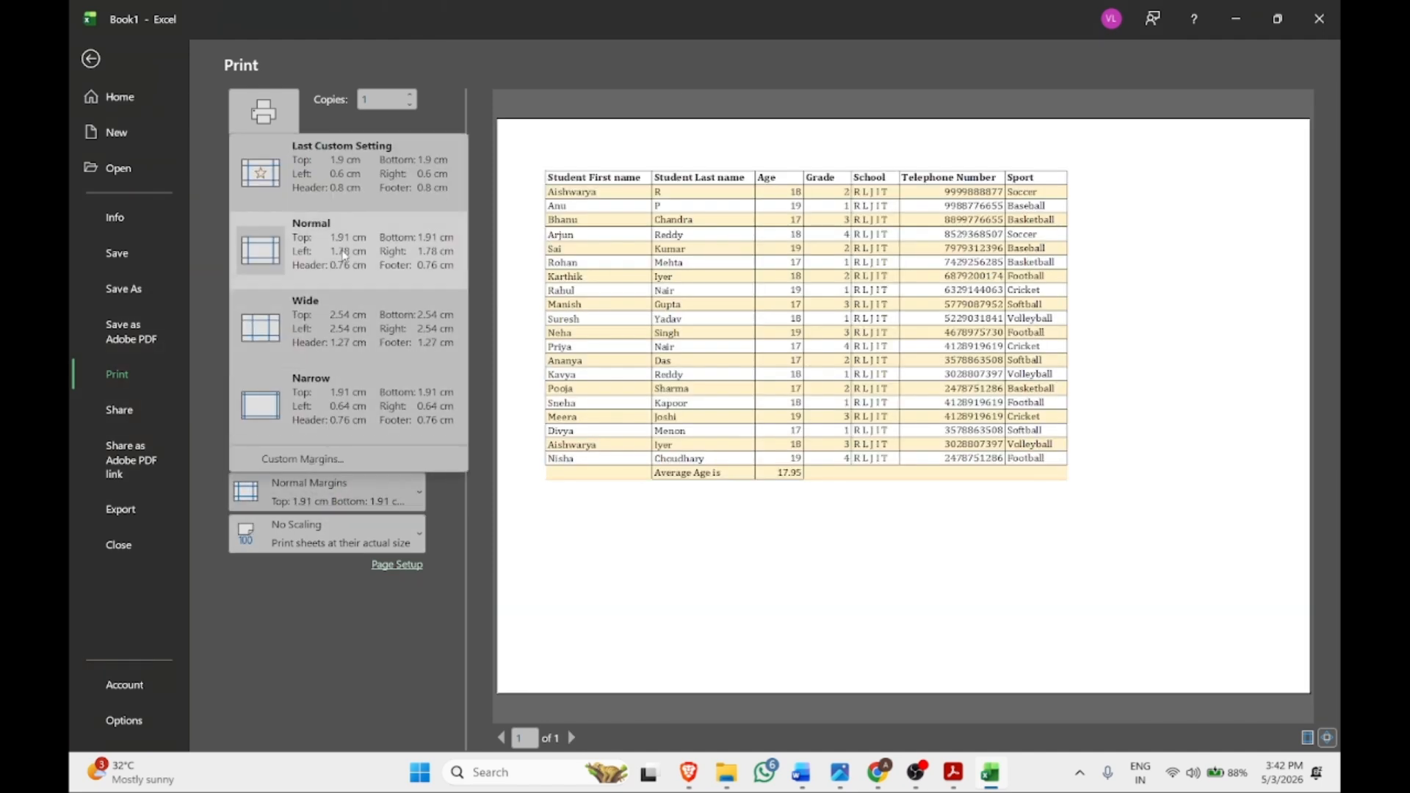
left_click(354, 176)
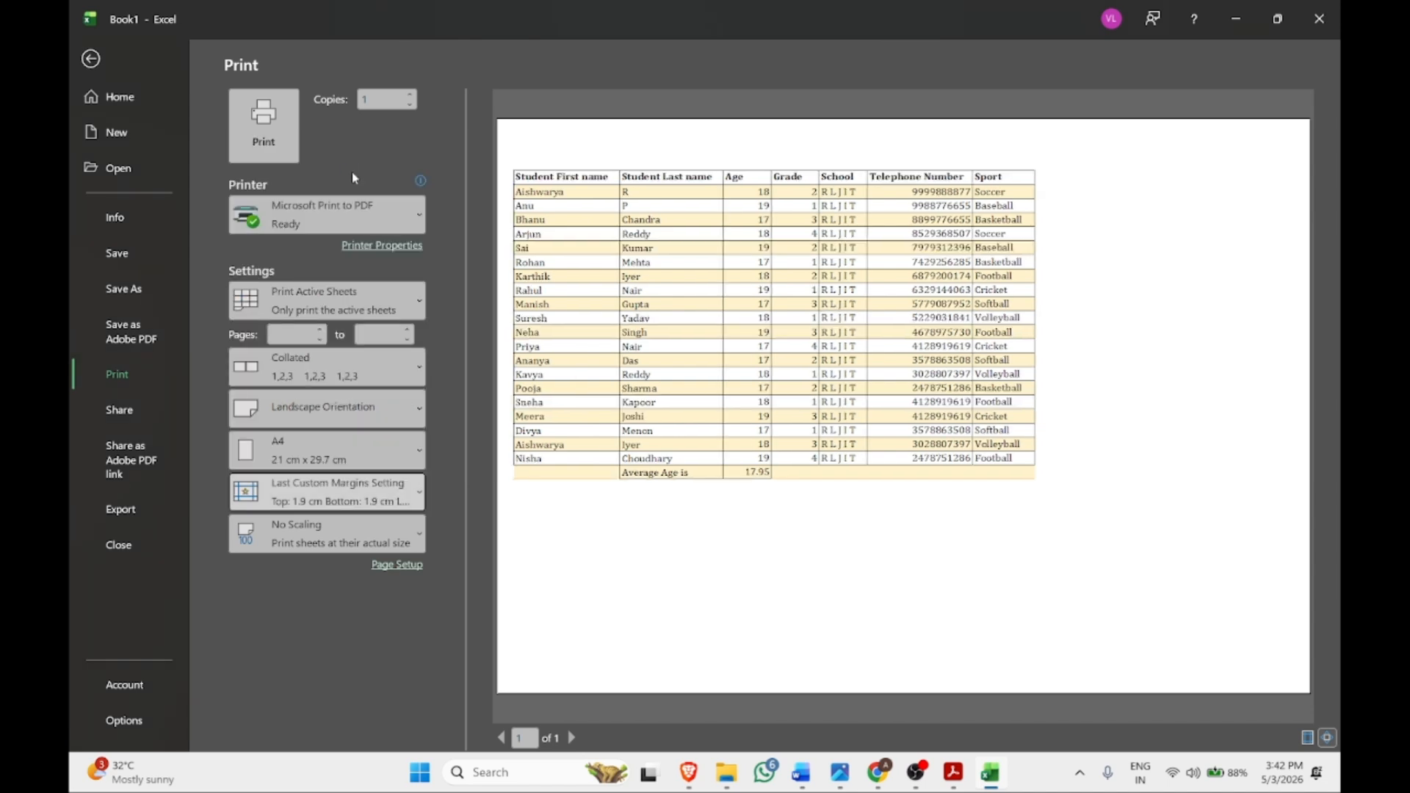
left_click(357, 501)
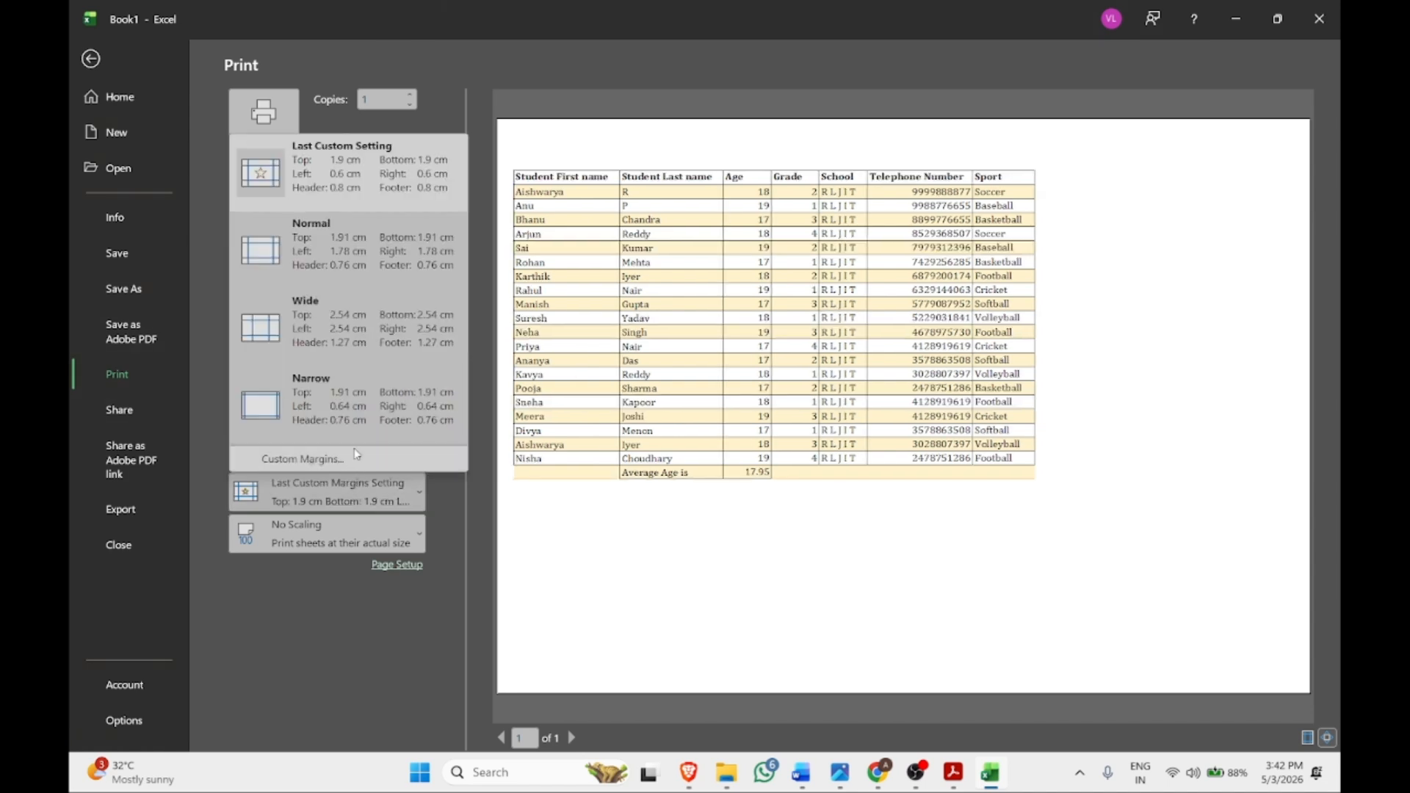
left_click(349, 271)
left_click(339, 533)
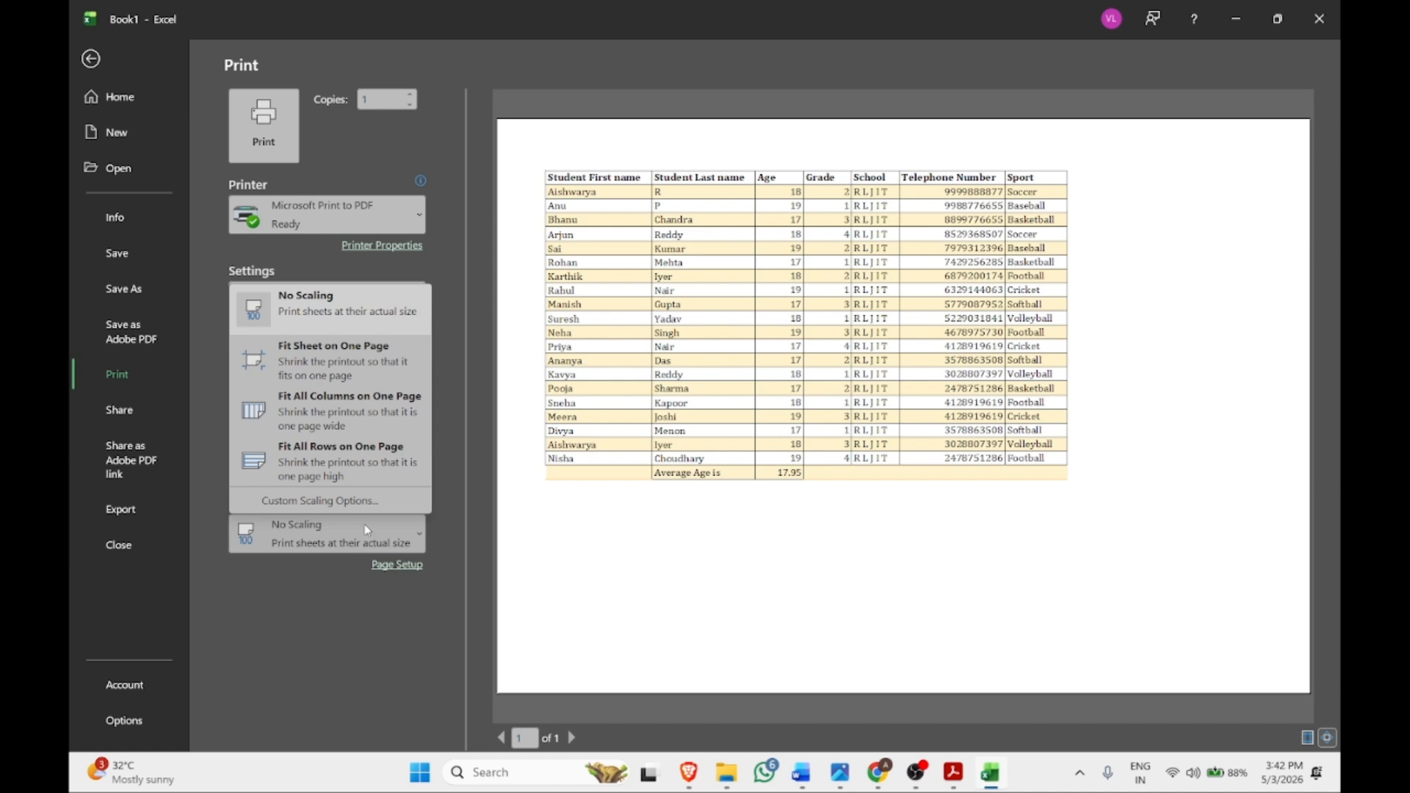
left_click(324, 501)
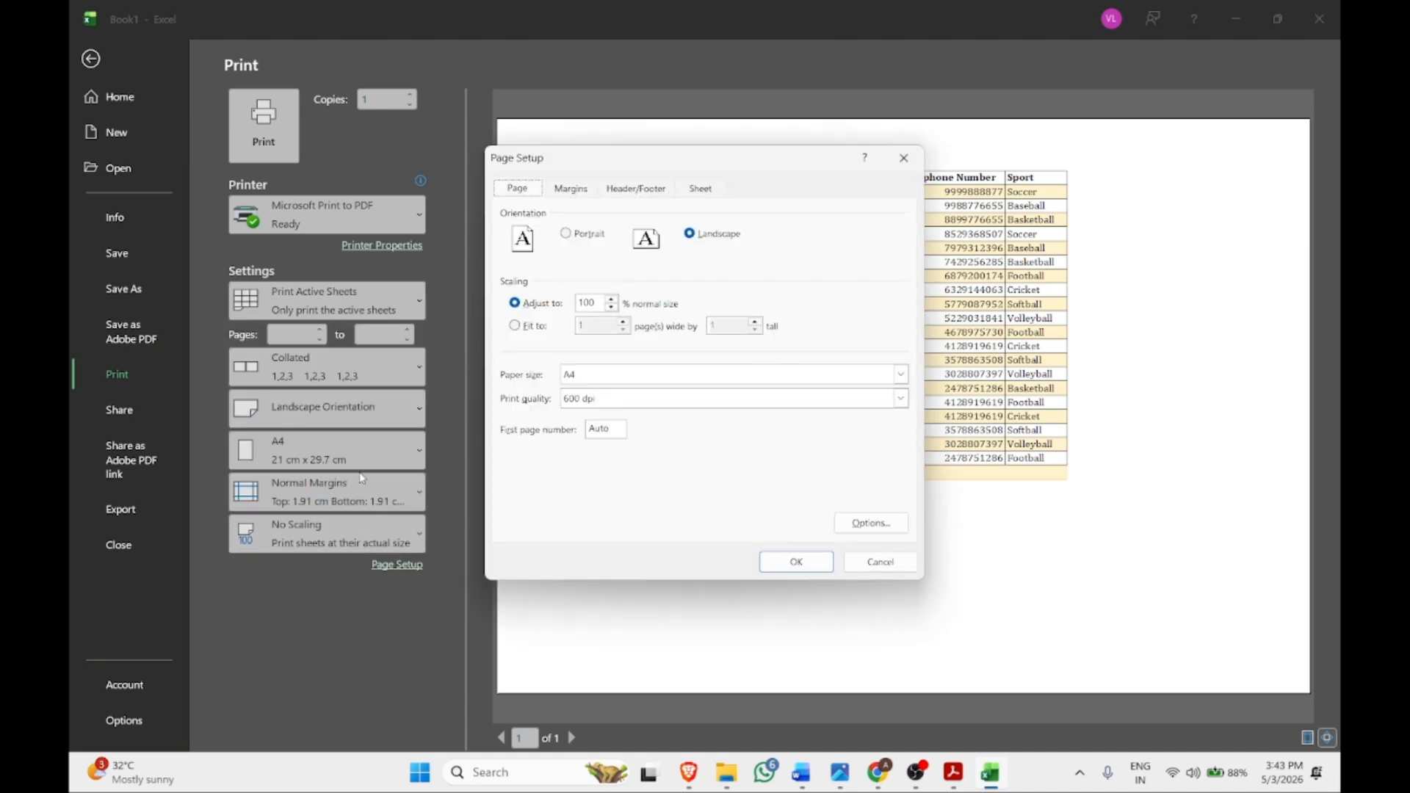
Centre the table horizontally and vertically on the page, then print with Microsoft Print to PDF
left_click(565, 198)
left_click(556, 462)
left_click(551, 479)
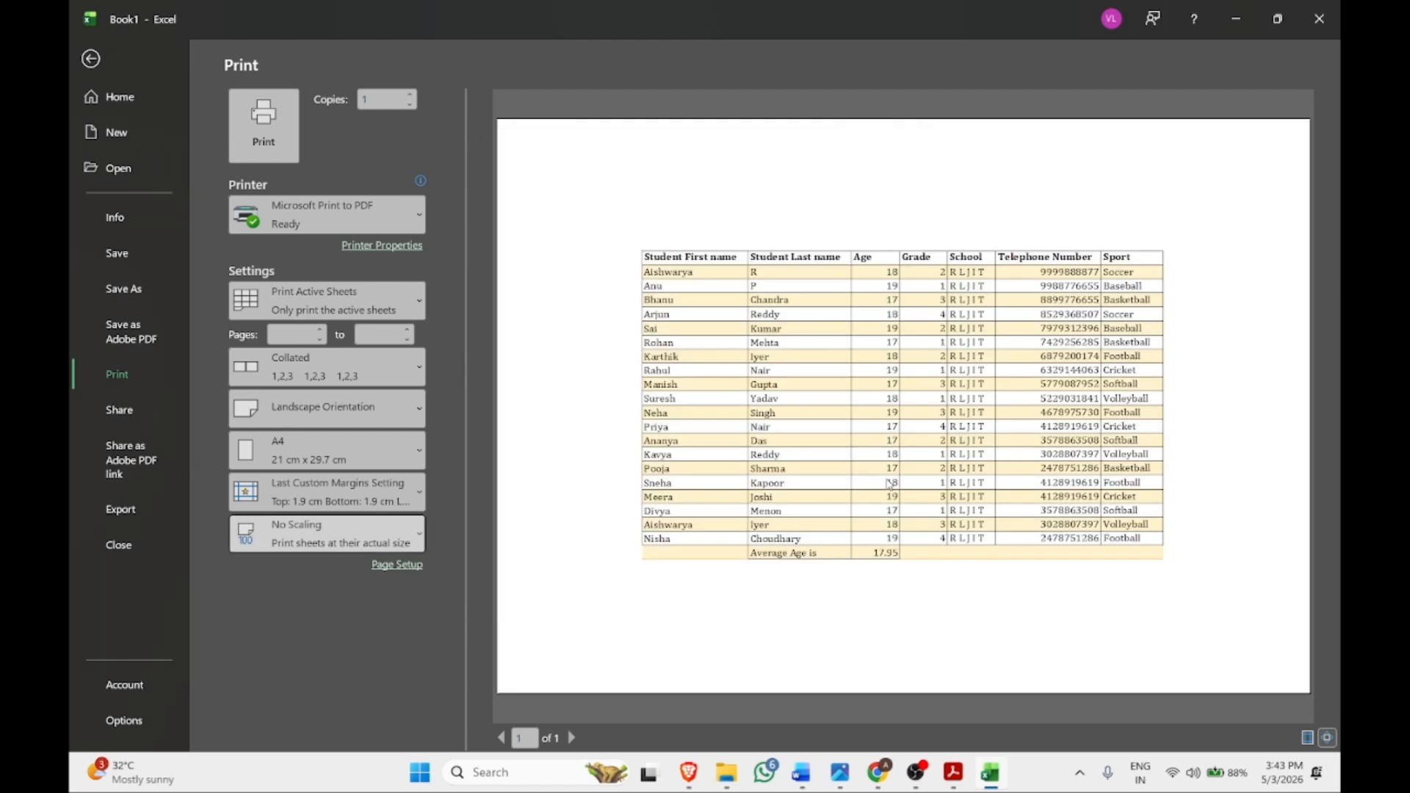
left_click(259, 118)
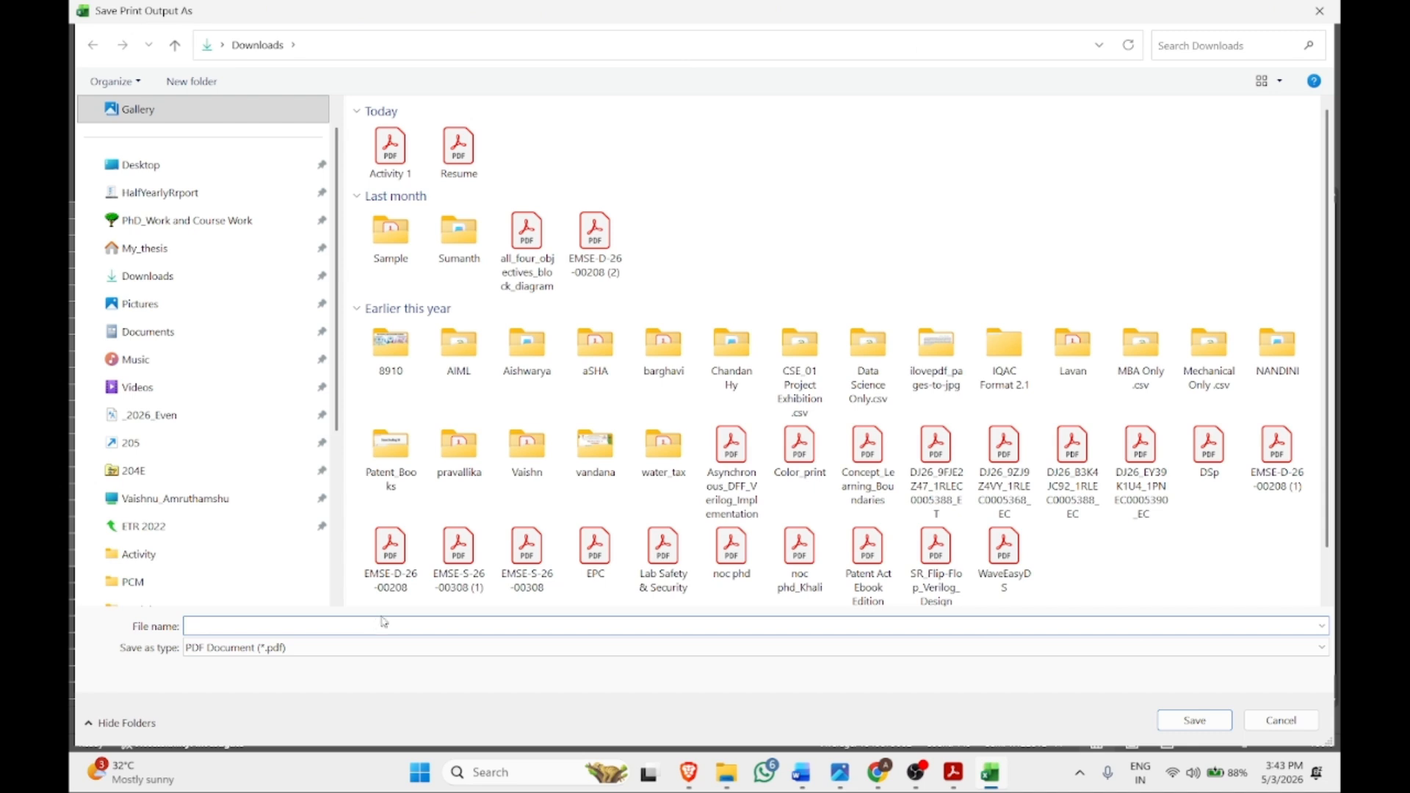
Save the PDF printout as Spreadsheet, then start saving the workbook with Ctrl+S
type("Spreadsheet")
key("Return")
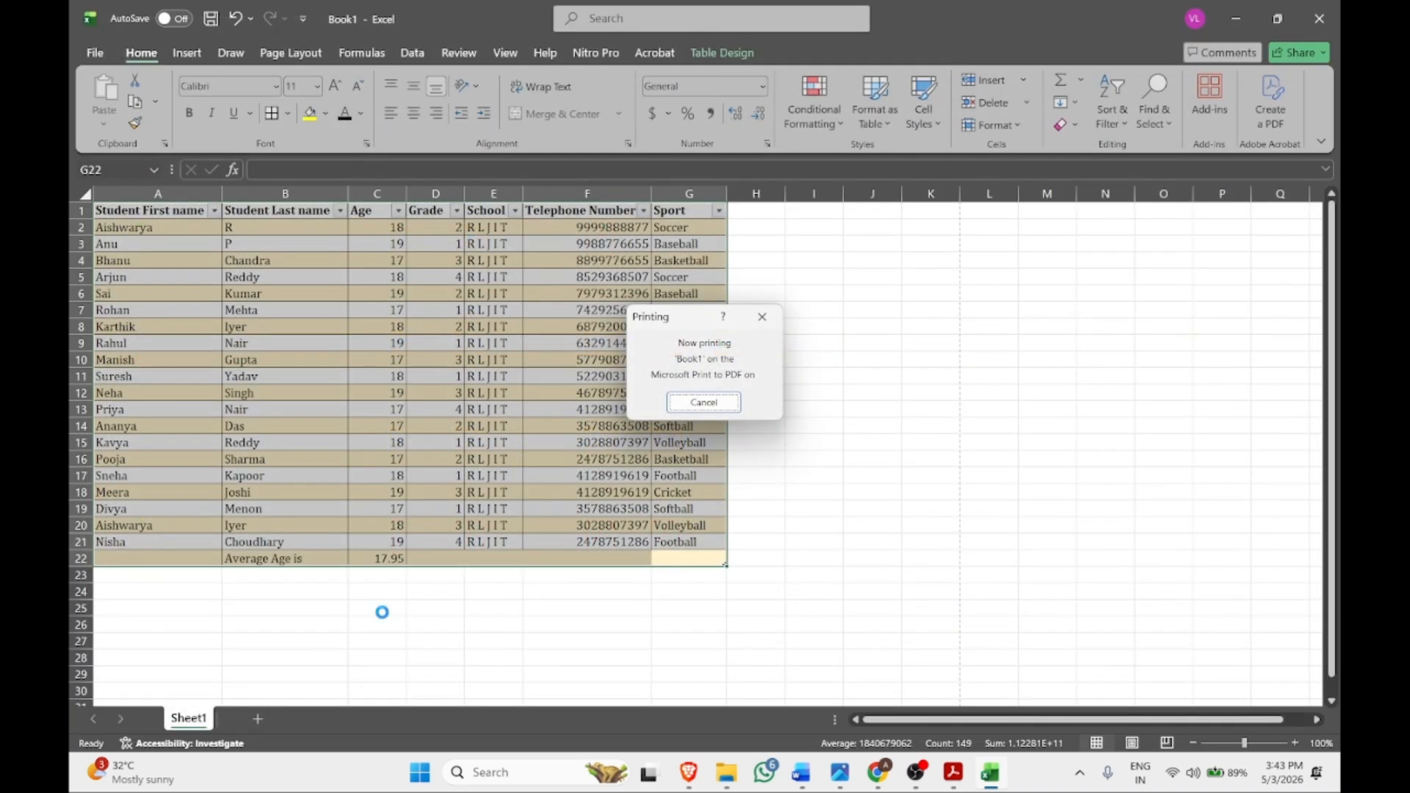
key("ctrl+s")
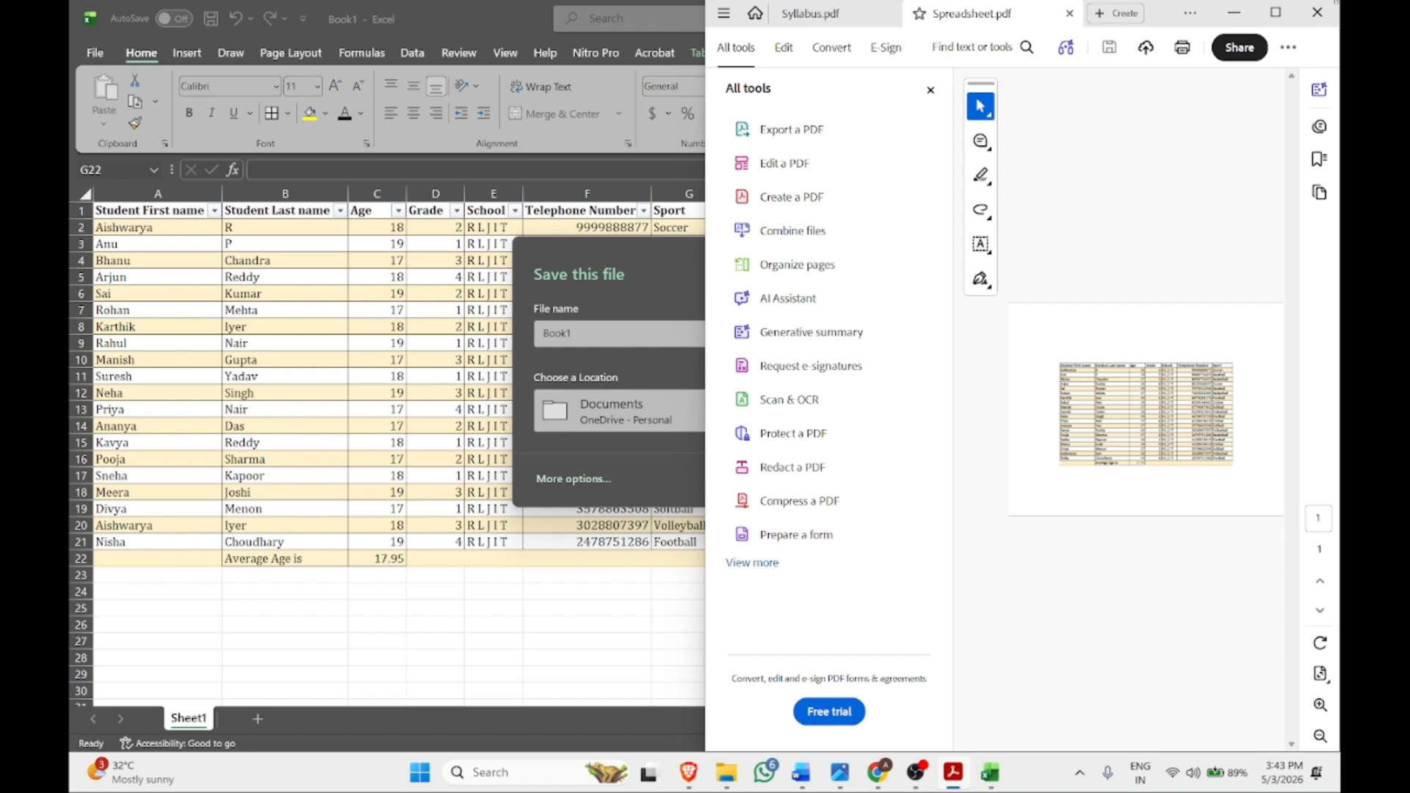
left_click(1234, 13)
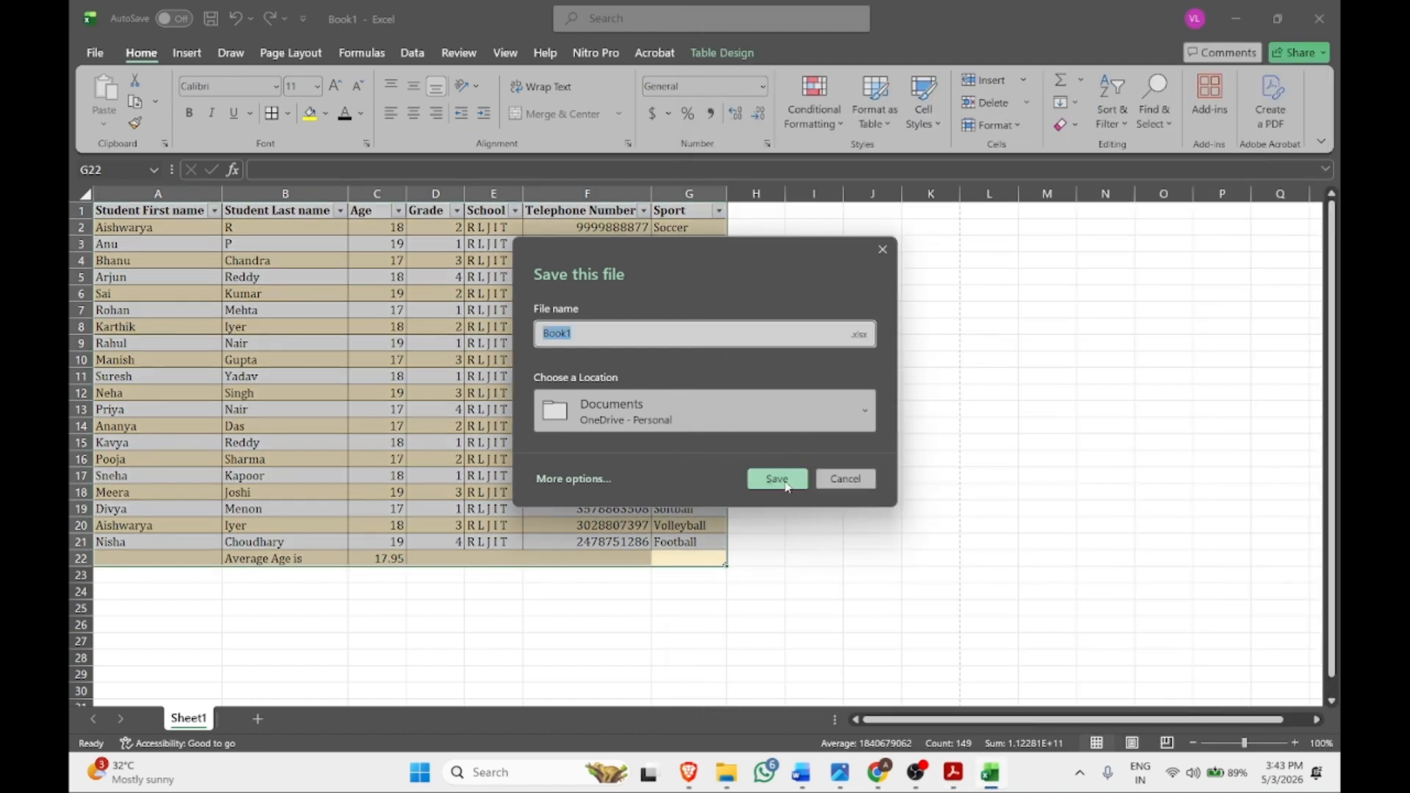
Save the workbook as Excel Workbook 'Spread sheet' in Downloads and bring back the Spreadsheet PDF
left_click(588, 478)
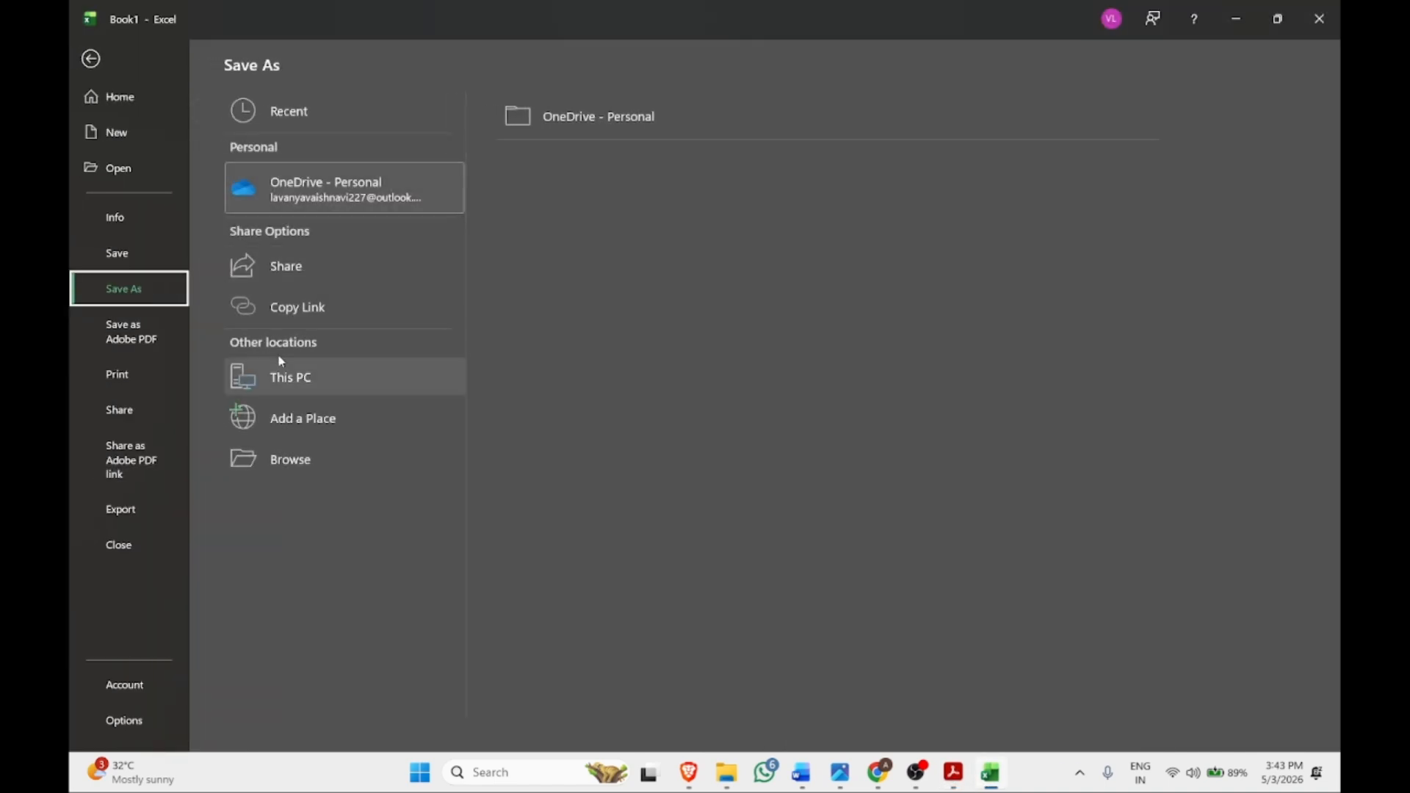
left_click(378, 459)
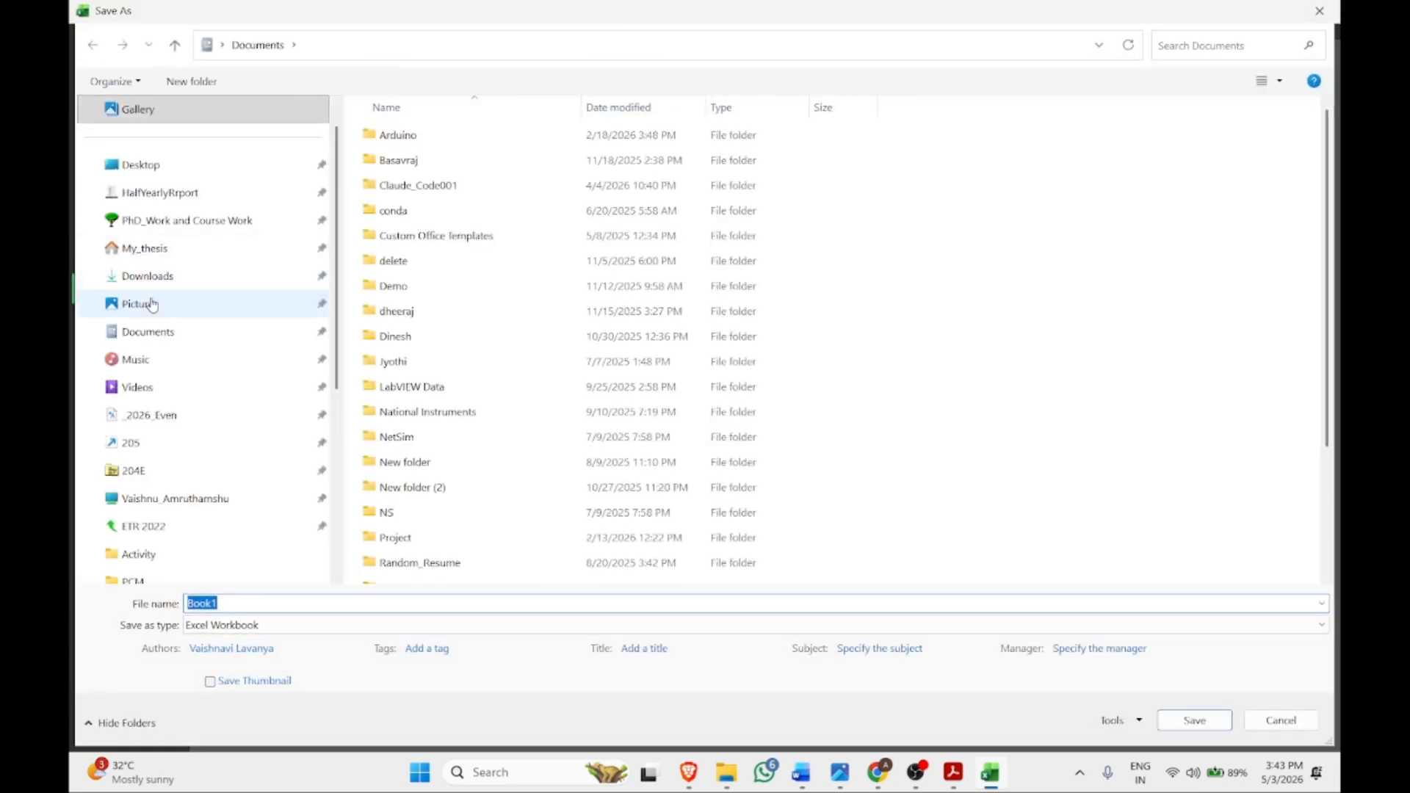
left_click(431, 625)
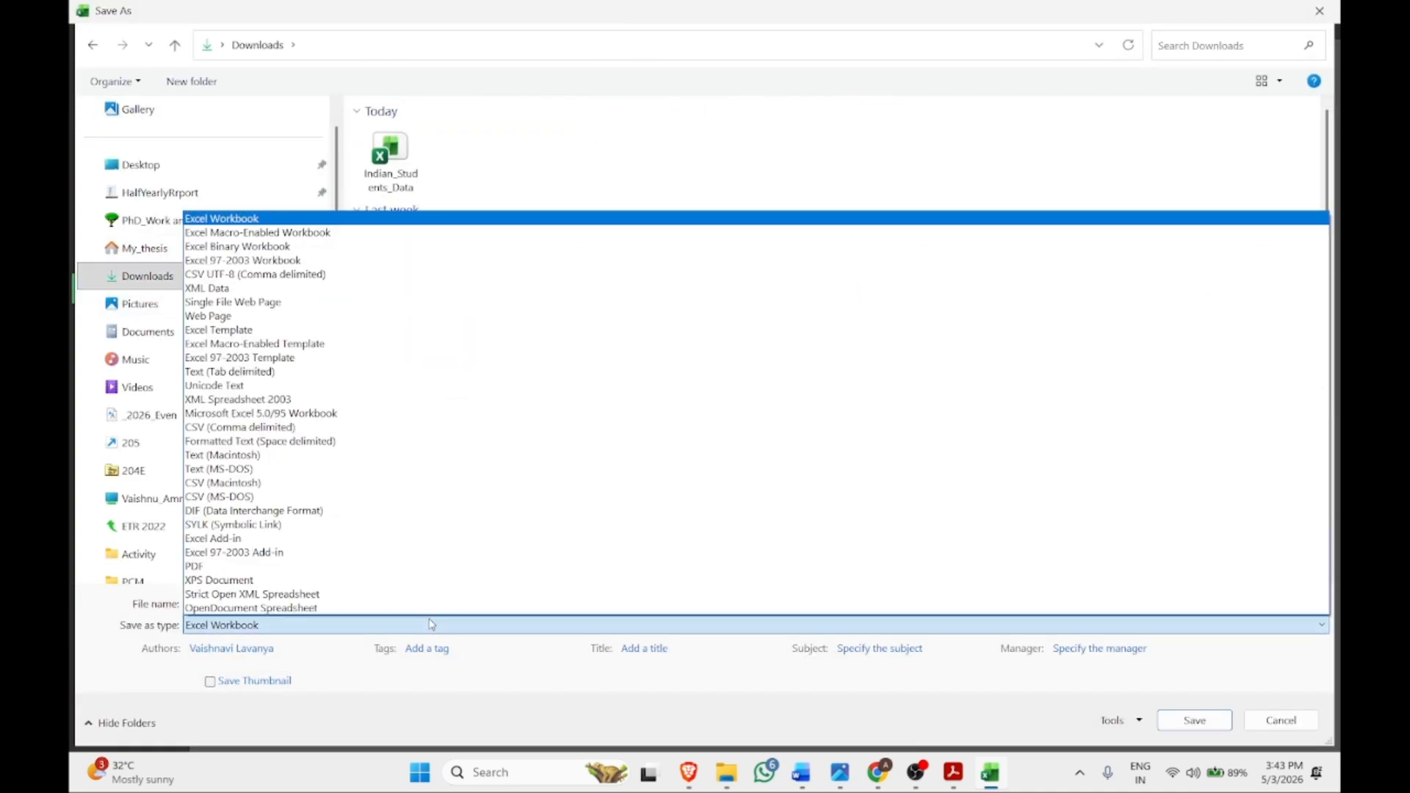
left_click(423, 656)
left_click(377, 606)
type("Spread sheet")
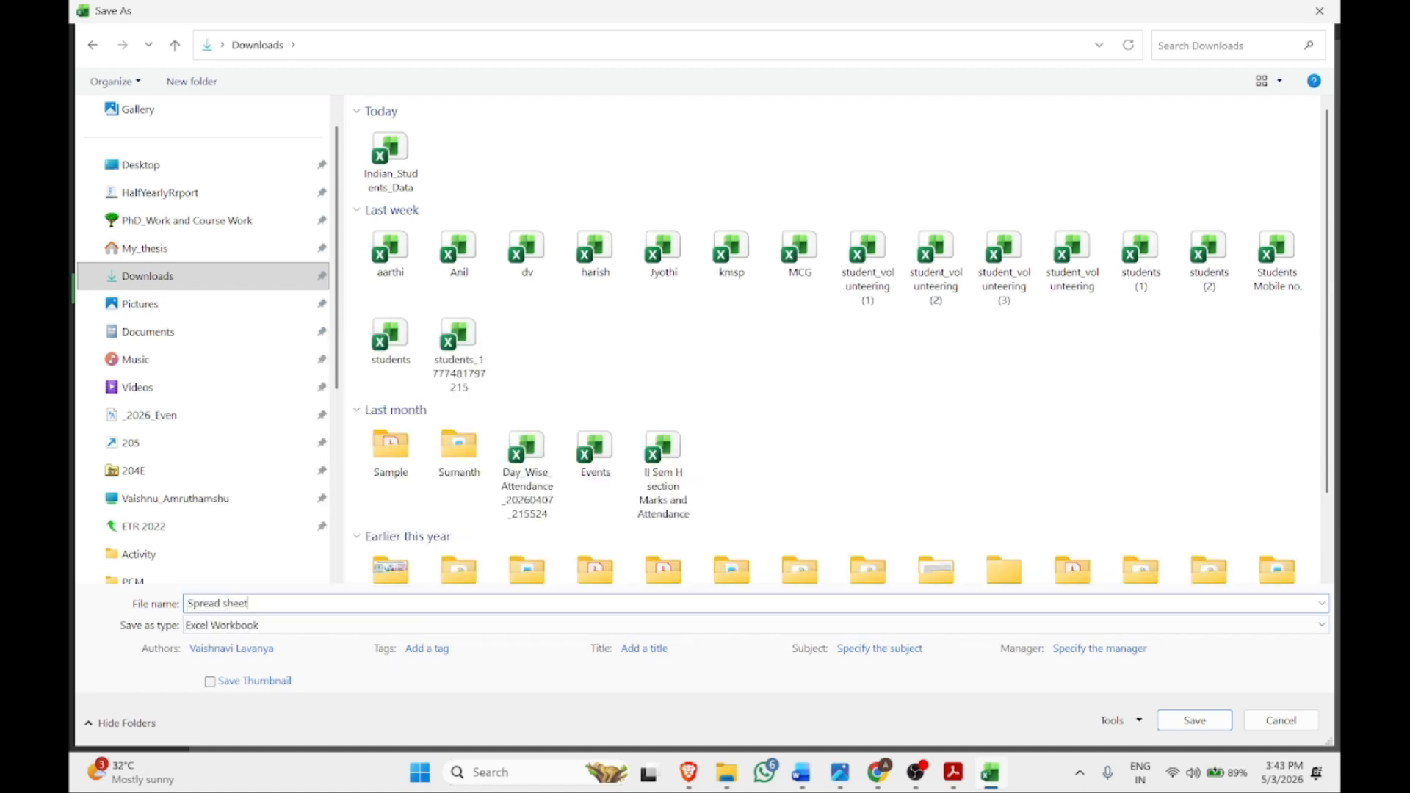
key("Return")
left_click(953, 772)
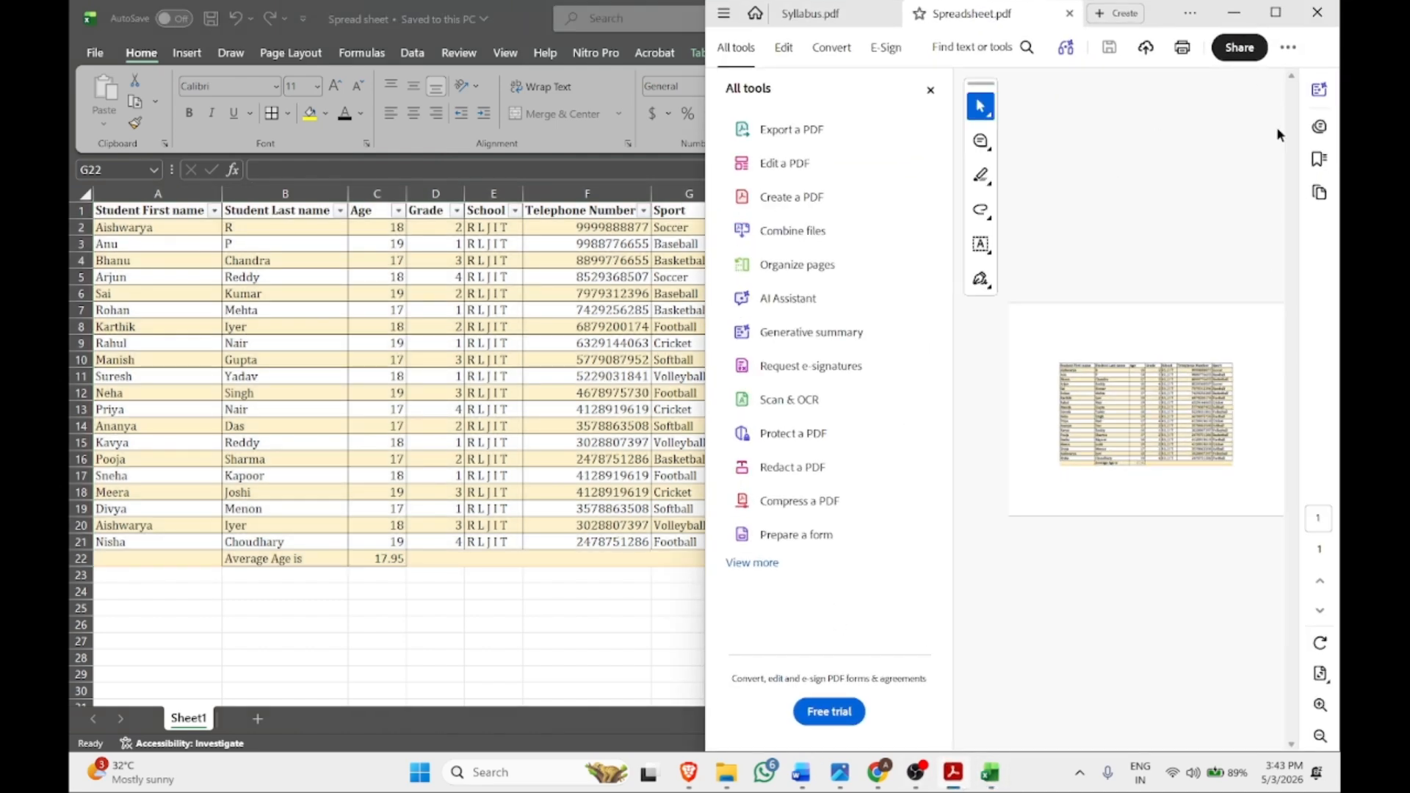
Inspect Spreadsheet.pdf full screen in Acrobat, checking the banded table and 17.95 average, then return to OBS
left_click(1275, 13)
key("ctrl+l")
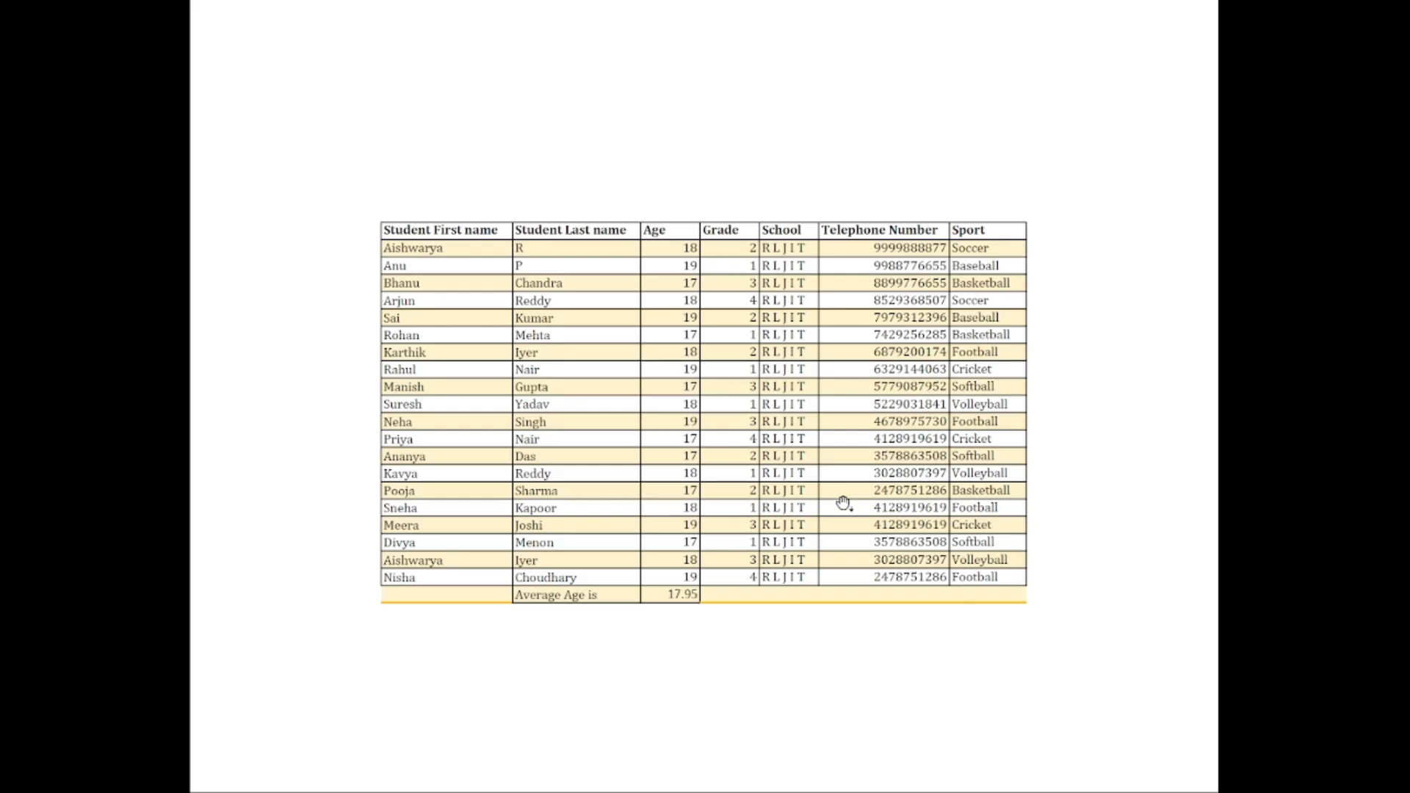
scroll(842, 503, "up", 2)
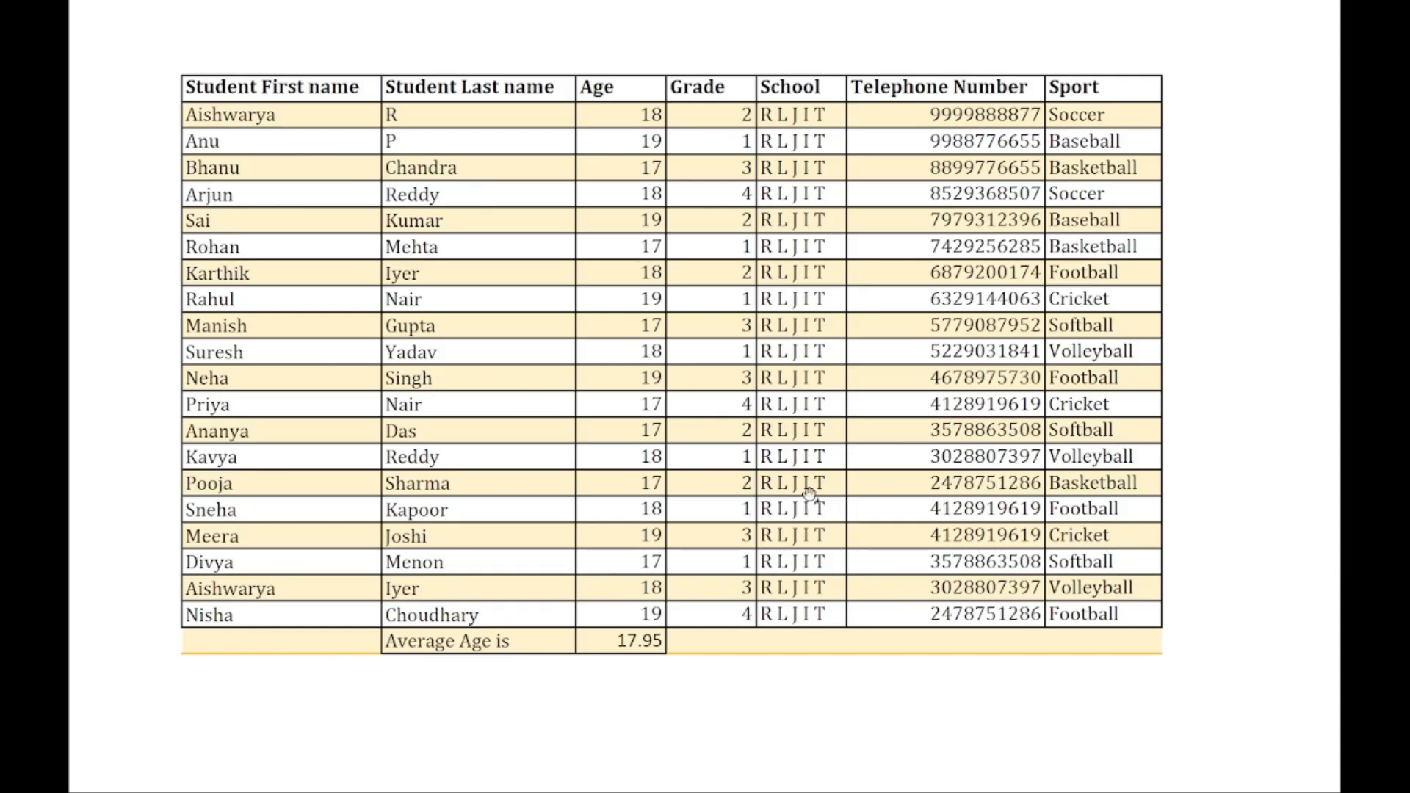
scroll(850, 468, "down", 1)
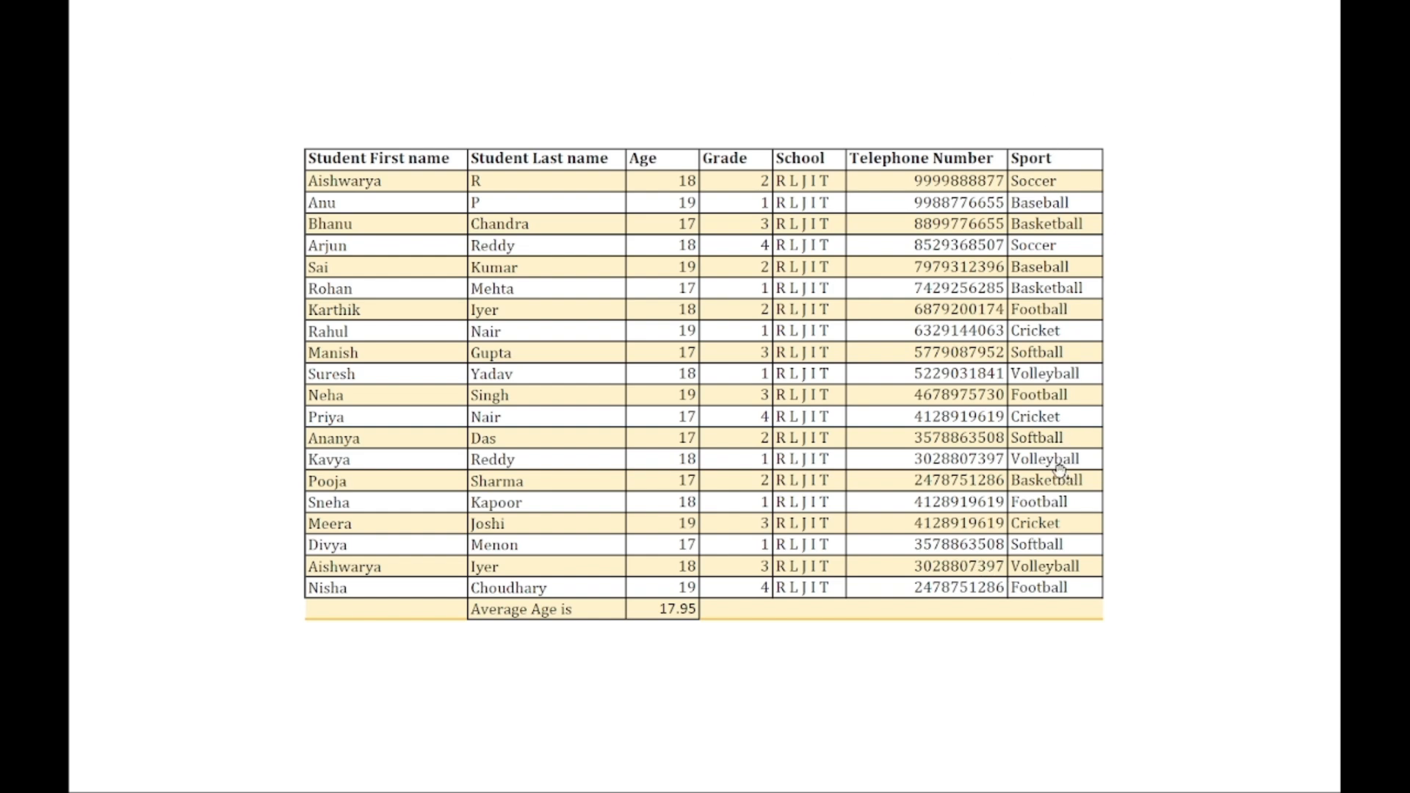
key("Escape")
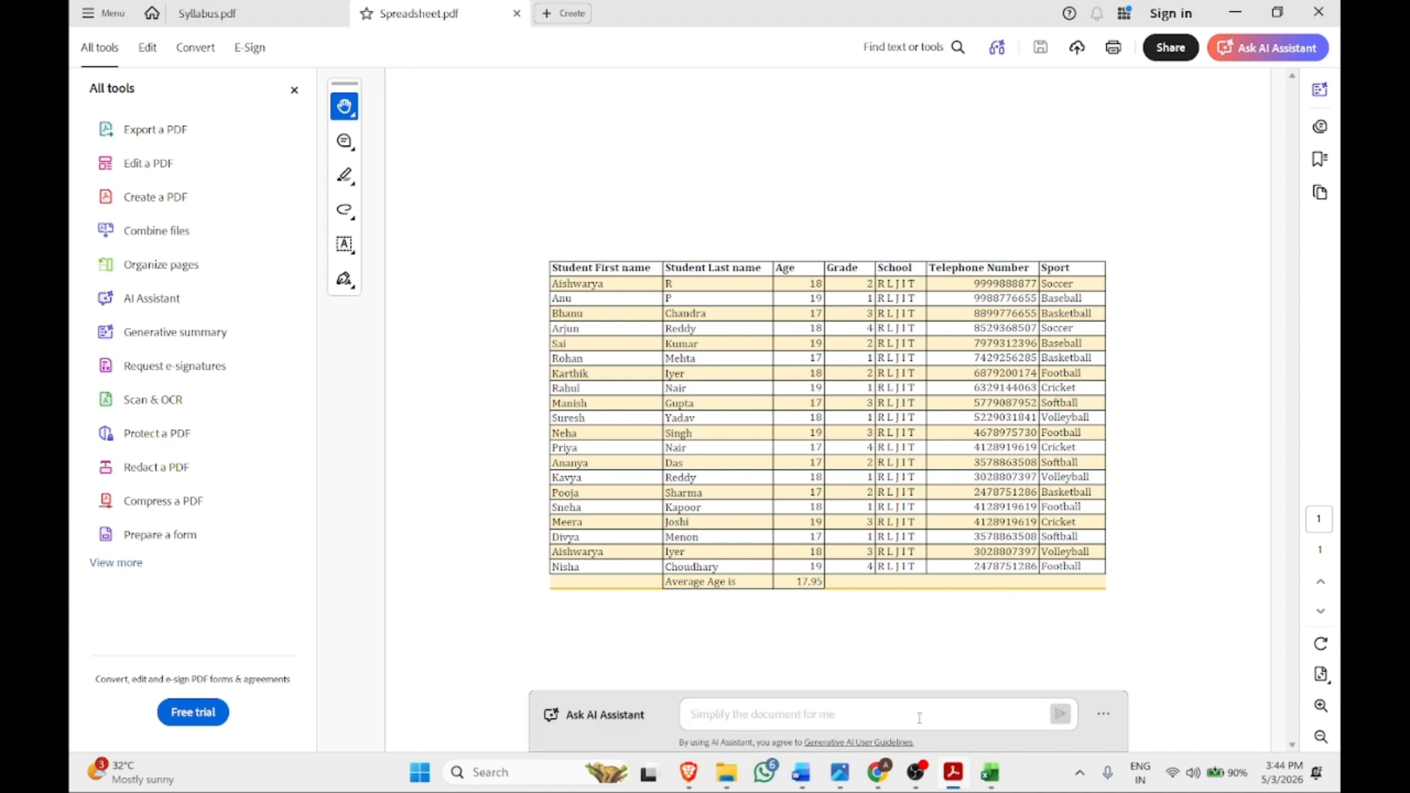
left_click(917, 774)
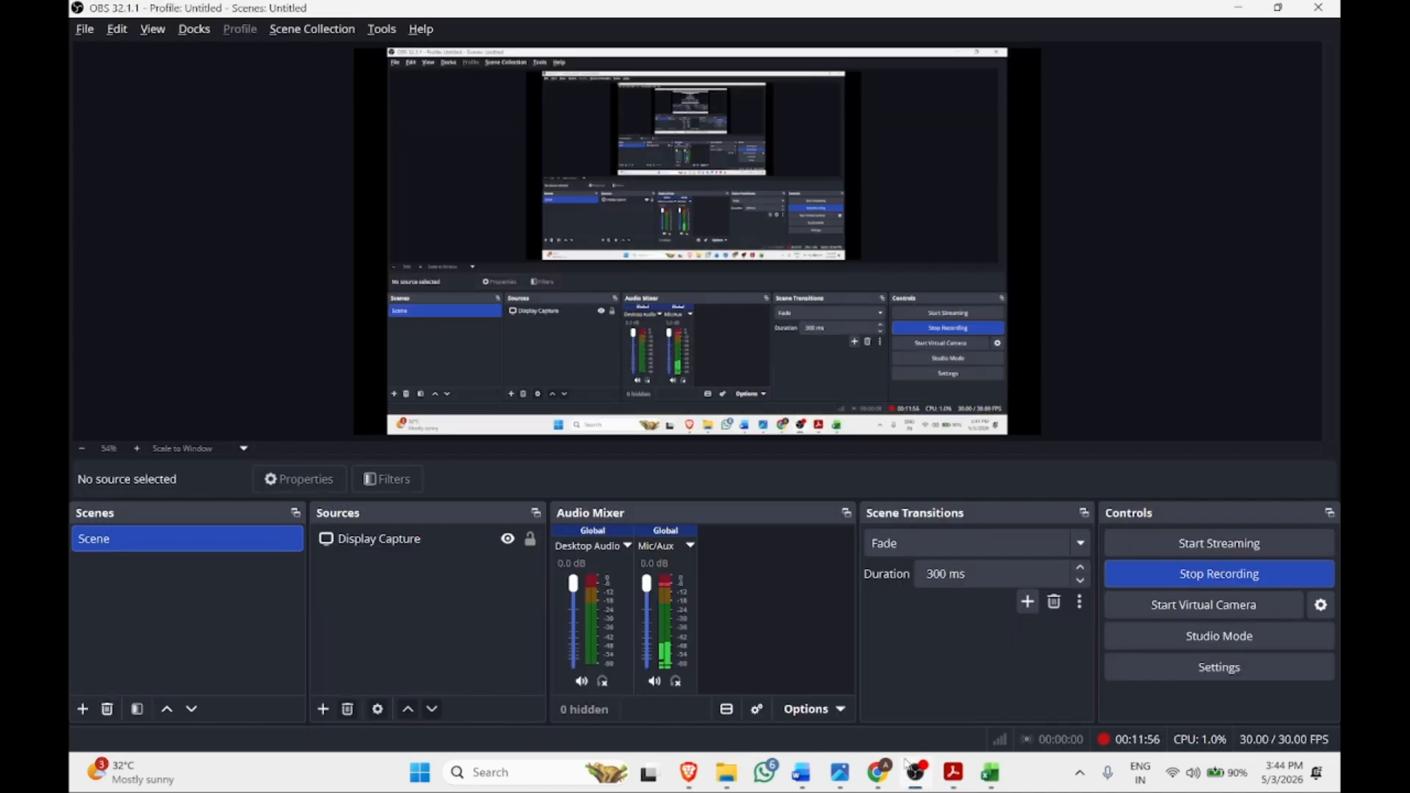